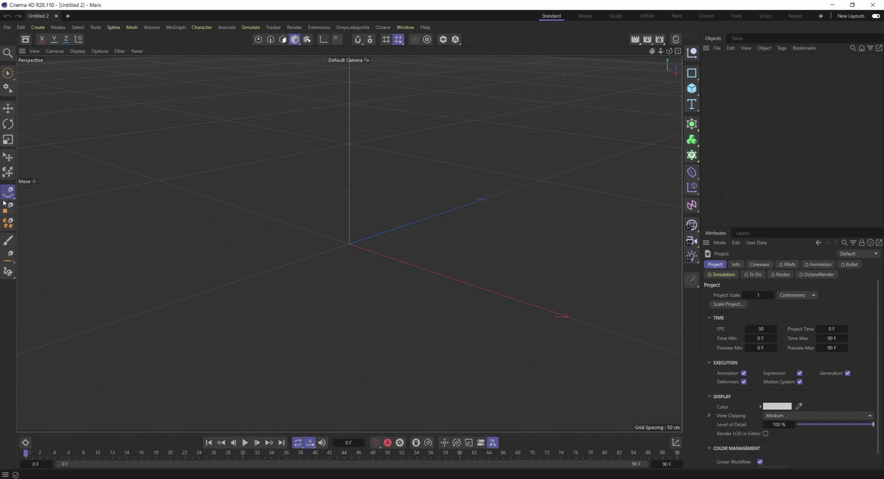
# In the Front view, draw a Bezier spline with four smooth points forming a rounded hook that ends at the vertical axis.
pyautogui.click(678, 50)
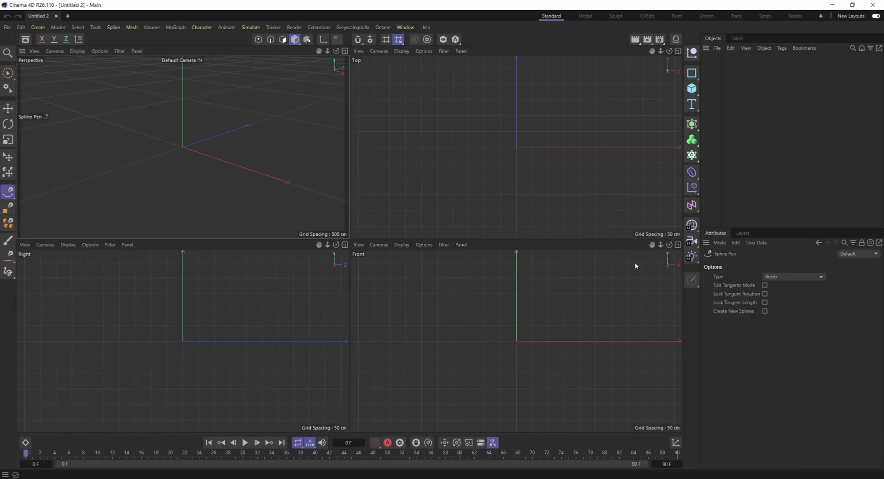
pyautogui.click(677, 245)
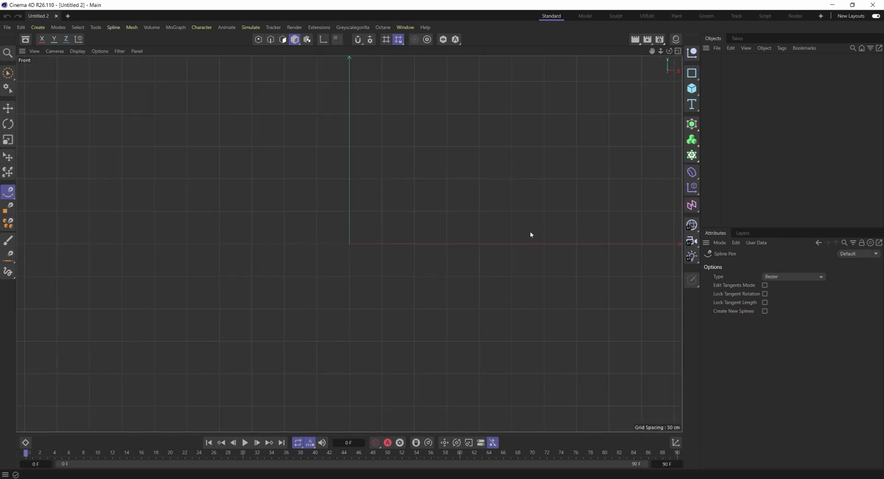
pyautogui.keyDown('alt'); pyautogui.moveTo(348, 204); pyautogui.dragTo(325, 212, button='right'); pyautogui.keyUp('alt')
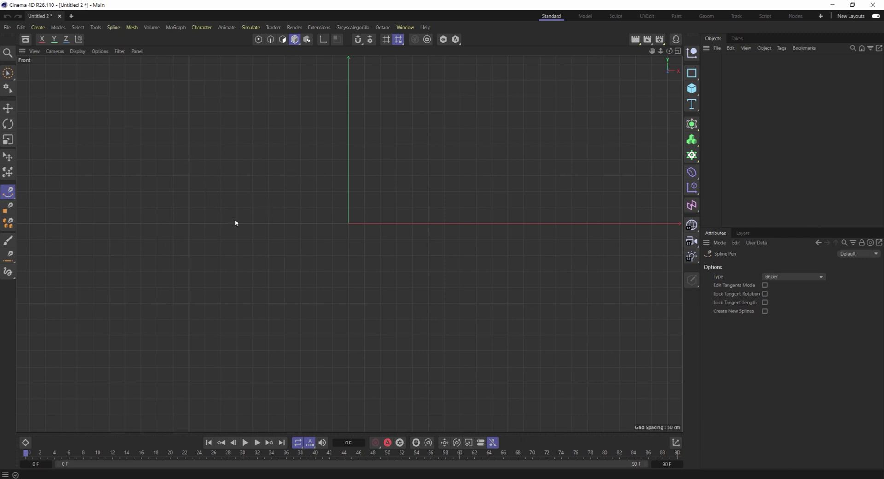
pyautogui.moveTo(201, 220); pyautogui.dragTo(199, 216)
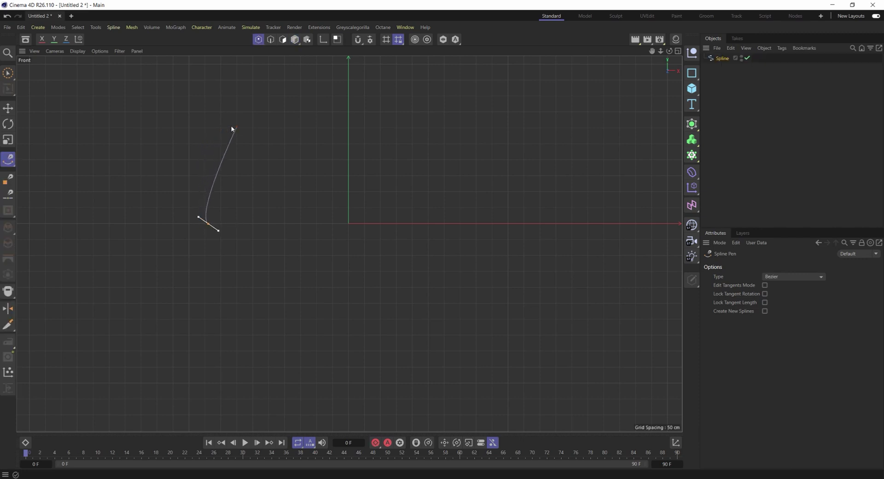
pyautogui.hotkey('ctrl', 'z')
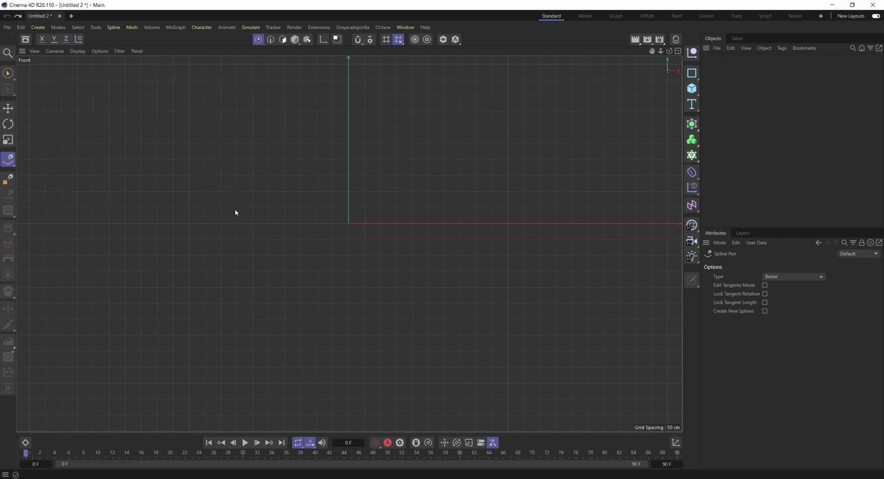
pyautogui.moveTo(235, 210); pyautogui.dragTo(226, 217)
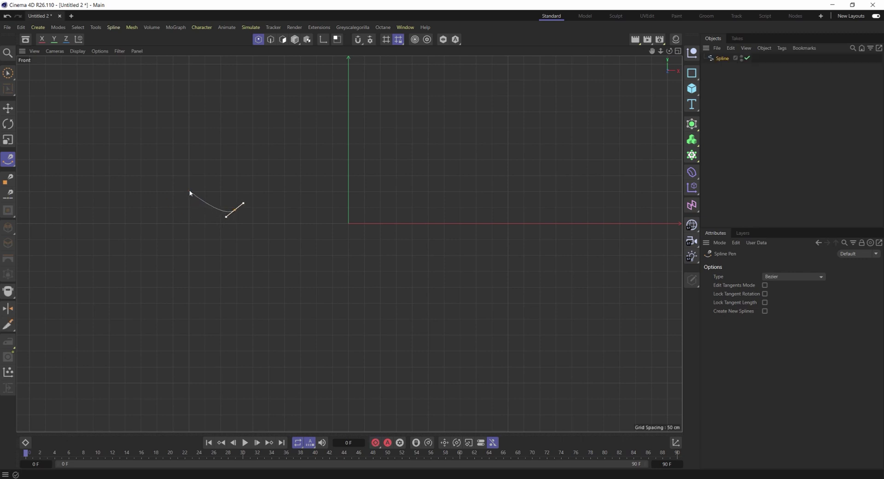
pyautogui.moveTo(189, 189); pyautogui.dragTo(187, 175)
pyautogui.moveTo(242, 113); pyautogui.dragTo(277, 111)
pyautogui.moveTo(347, 161); pyautogui.dragTo(353, 190)
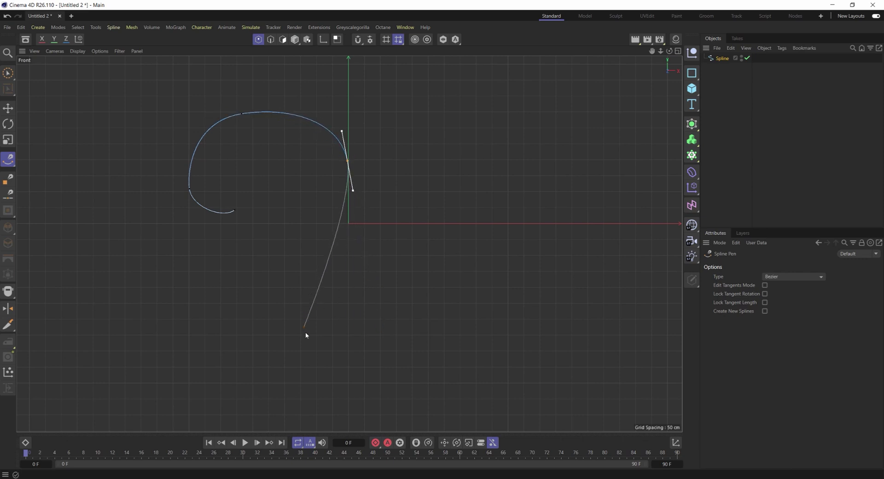
# Extend the spline downward with two more smooth points, ending in a nearly horizontal foot, and finish drawing.
pyautogui.moveTo(306, 333); pyautogui.dragTo(302, 366)
pyautogui.keyDown('alt'); pyautogui.moveTo(333, 367); pyautogui.dragTo(331, 277, button='middle'); pyautogui.keyUp('alt')
pyautogui.scroll(-3, 313, 318)
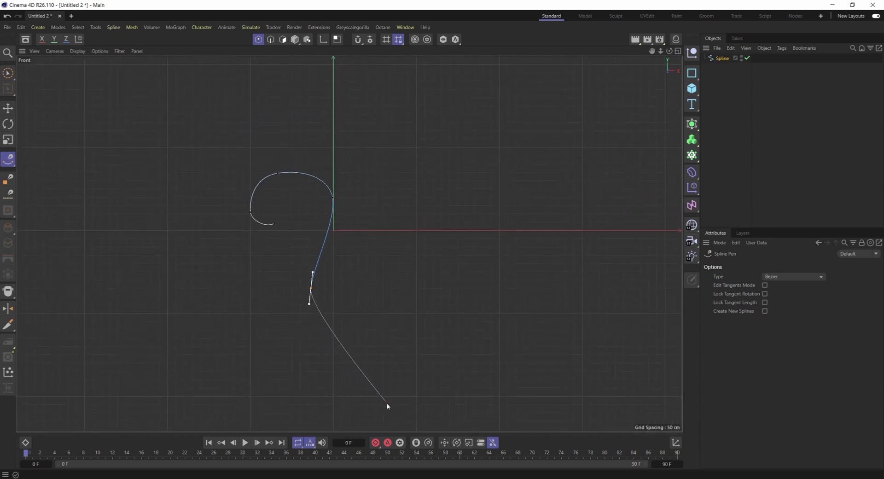
pyautogui.moveTo(383, 408); pyautogui.dragTo(440, 416)
pyautogui.hotkey('ctrl', 'z')
pyautogui.moveTo(361, 343); pyautogui.dragTo(396, 344)
pyautogui.press('Escape')
# Reshape the spline's hook by adjusting its end tangent and upper point into a rounder curl, leaving the foot unchanged.
pyautogui.click(8, 107)
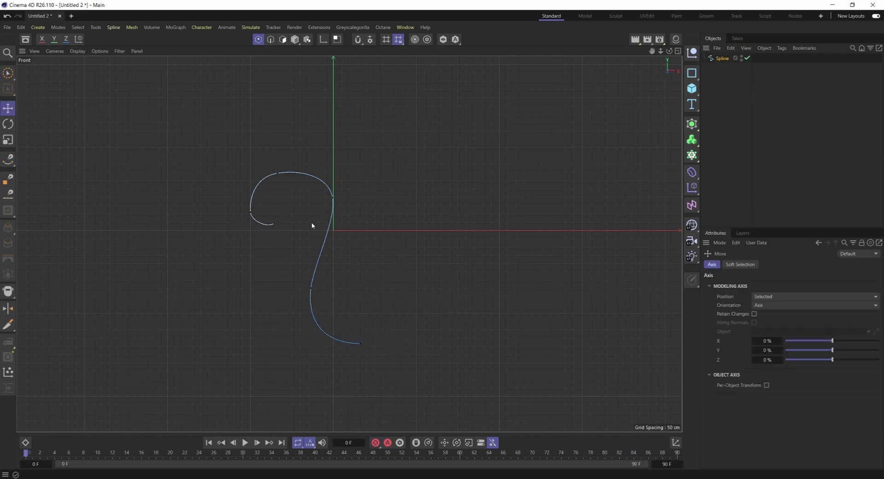
pyautogui.click(272, 225)
pyautogui.scroll(3, 281, 238)
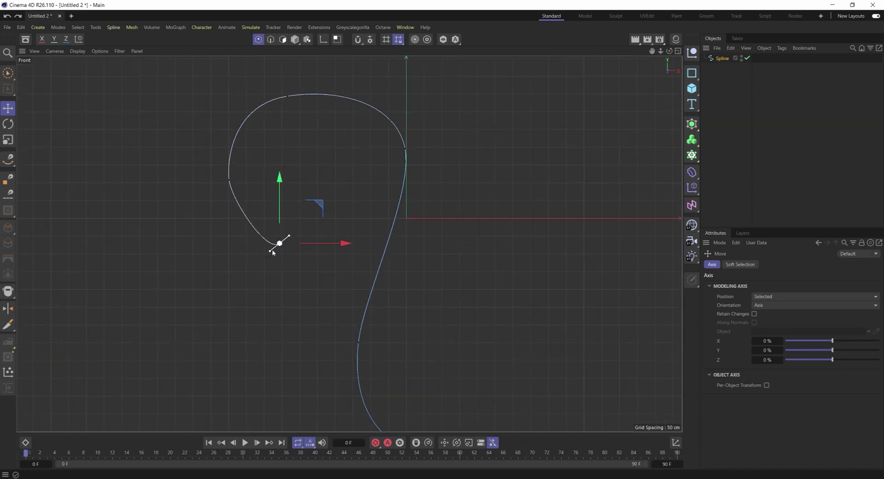
pyautogui.moveTo(269, 251); pyautogui.dragTo(253, 239)
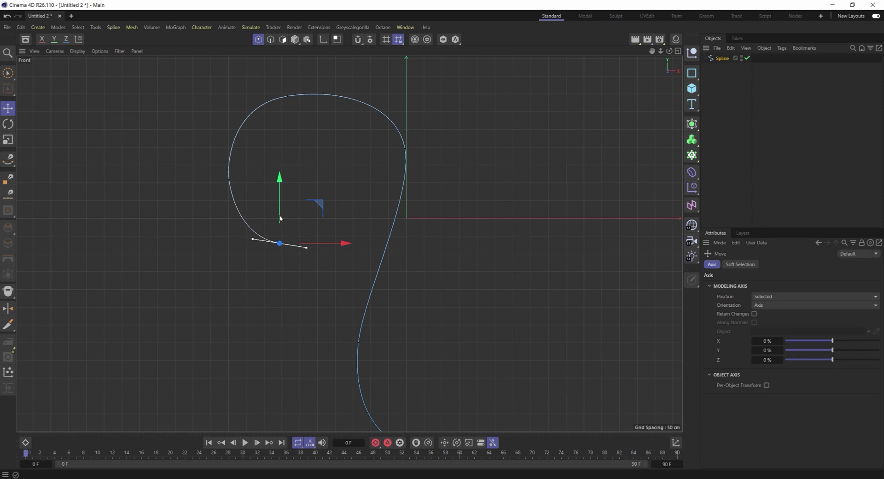
pyautogui.click(287, 97)
pyautogui.keyDown('alt'); pyautogui.moveTo(323, 123); pyautogui.dragTo(248, 143, button='right'); pyautogui.keyUp('alt')
pyautogui.keyDown('alt'); pyautogui.moveTo(315, 91); pyautogui.dragTo(308, 137, button='middle'); pyautogui.keyUp('alt')
pyautogui.moveTo(300, 116); pyautogui.dragTo(298, 108)
pyautogui.moveTo(320, 148); pyautogui.dragTo(332, 144)
pyautogui.click(386, 336)
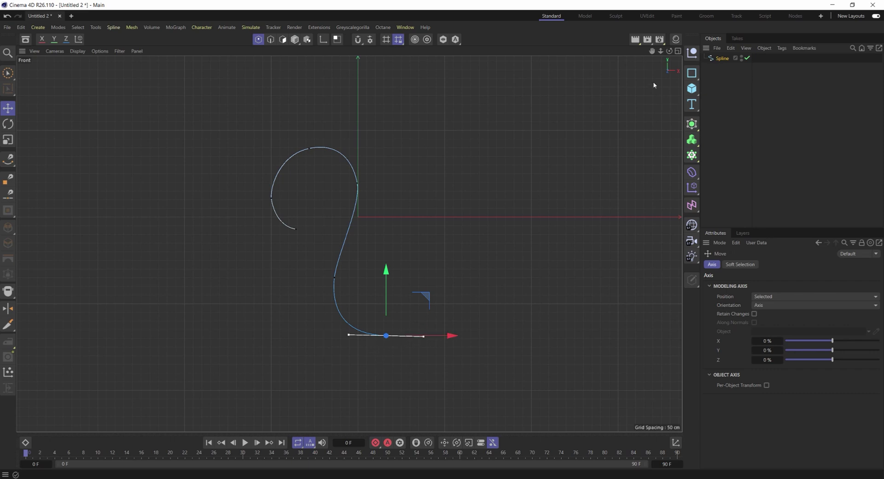
pyautogui.moveTo(233, 156); pyautogui.dragTo(395, 241)
pyautogui.hotkey('ctrl', 'z')
pyautogui.click(664, 69)
# Return to the Perspective view with the whole spline framed and add a Cloner object.
pyautogui.click(679, 51)
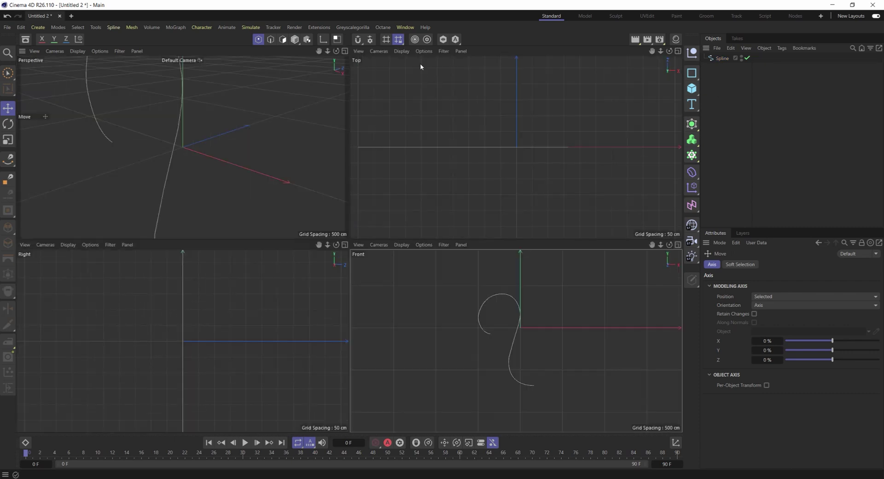
pyautogui.click(345, 51)
pyautogui.press('h')
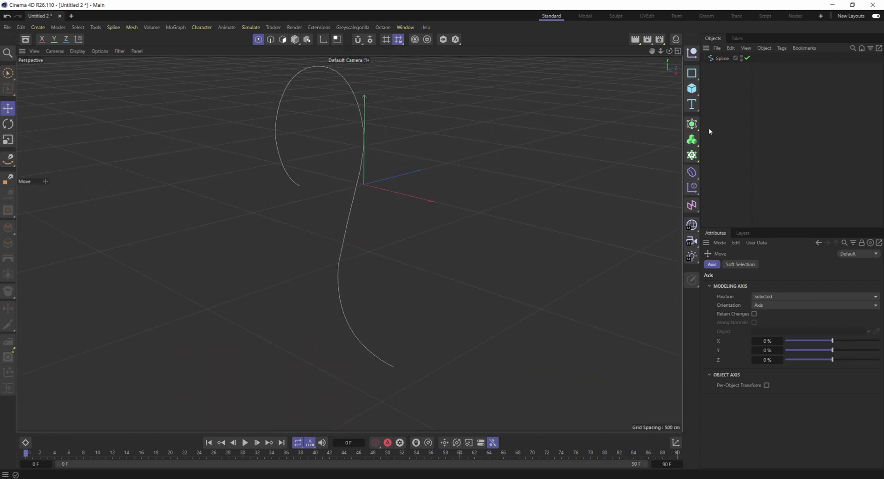
pyautogui.moveTo(692, 154); pyautogui.dragTo(719, 169)
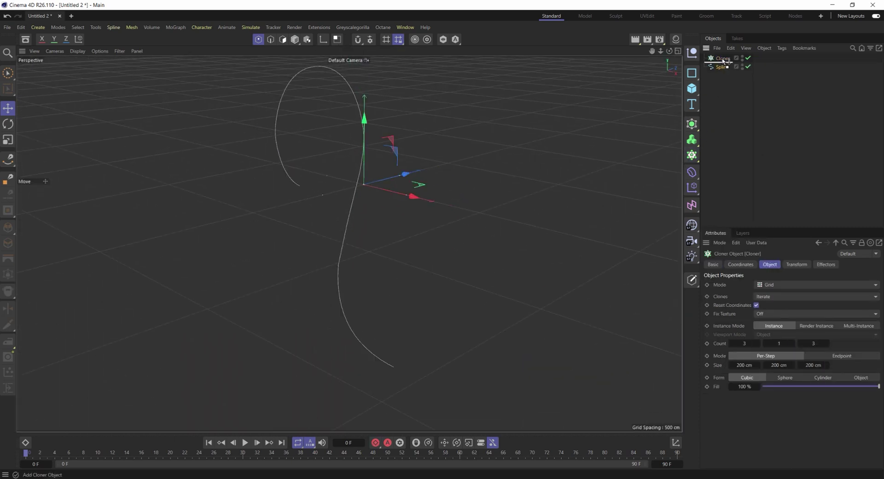
# Move the spline's object axis to its lower end point without moving the curve itself.
pyautogui.click(722, 67)
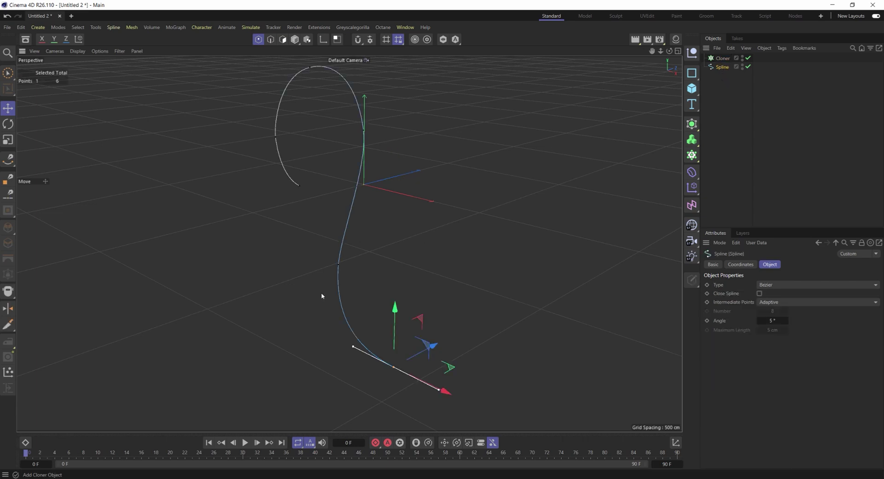
pyautogui.keyDown('alt'); pyautogui.moveTo(326, 294); pyautogui.dragTo(290, 80); pyautogui.keyUp('alt')
pyautogui.click(296, 40)
pyautogui.scroll(-4, 209, 231)
pyautogui.keyDown('alt'); pyautogui.moveTo(223, 246); pyautogui.dragTo(278, 211, button='middle'); pyautogui.keyUp('alt')
pyautogui.keyDown('alt'); pyautogui.moveTo(278, 211); pyautogui.dragTo(322, 207); pyautogui.keyUp('alt')
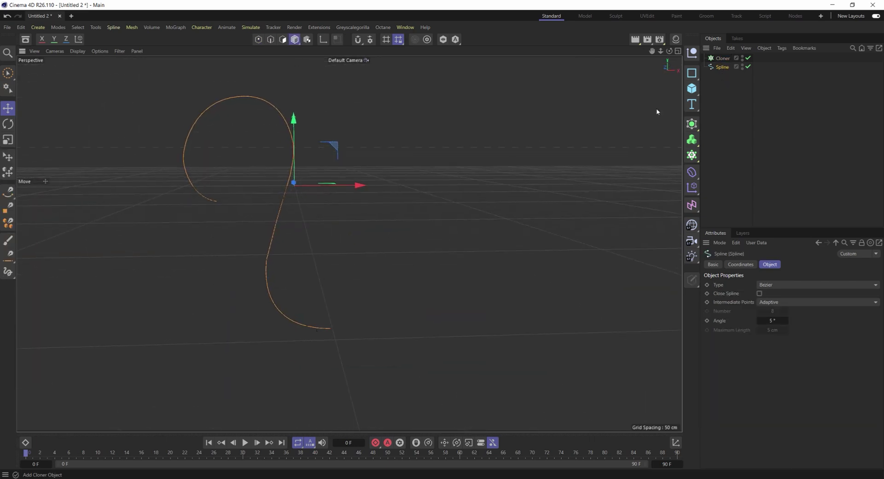
pyautogui.click(678, 52)
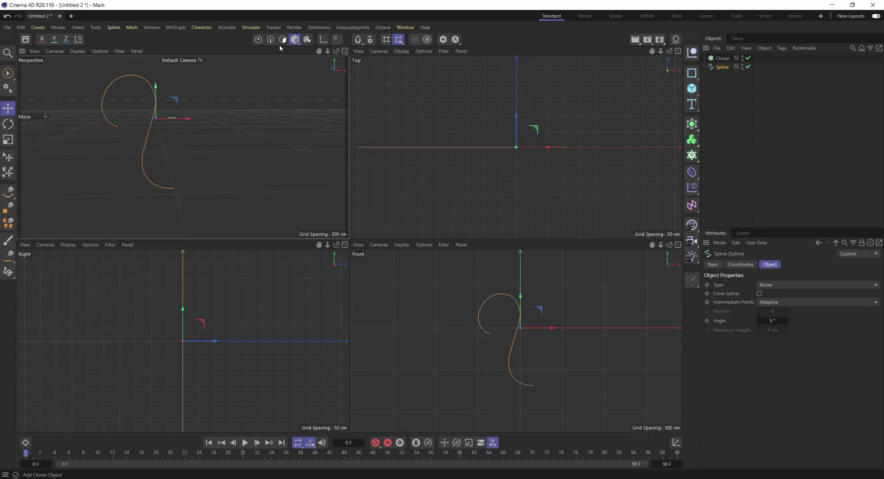
pyautogui.click(323, 39)
pyautogui.moveTo(523, 296); pyautogui.dragTo(530, 360)
pyautogui.moveTo(555, 387); pyautogui.dragTo(566, 387)
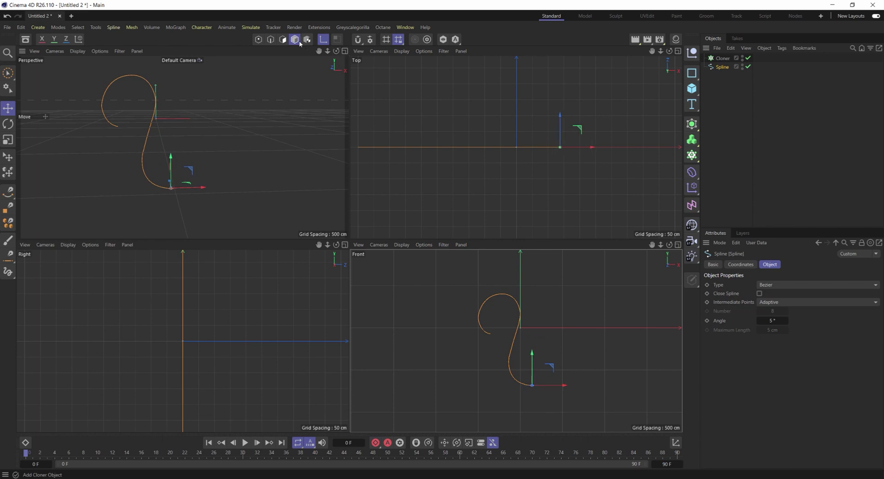
pyautogui.click(323, 39)
pyautogui.click(345, 51)
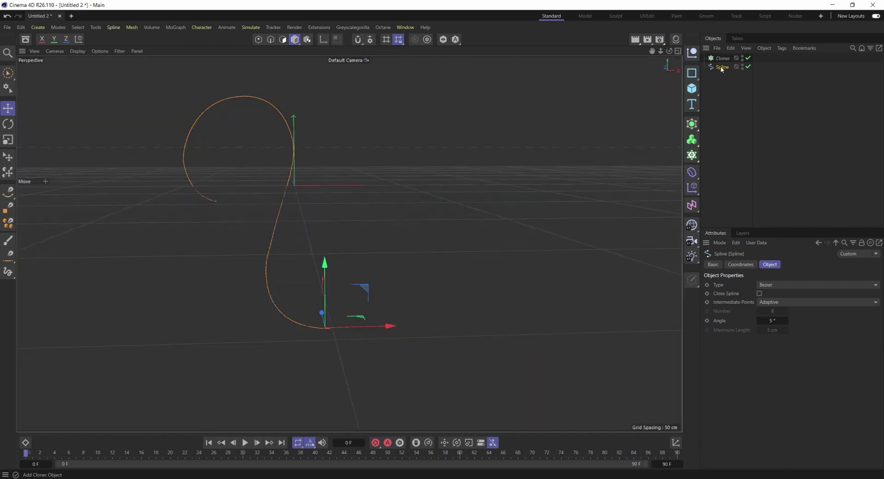
# Make the spline a child of the Cloner and set it to Radial mode, with dense clones forming a vase shape.
pyautogui.moveTo(722, 68); pyautogui.dragTo(723, 59)
pyautogui.click(761, 282)
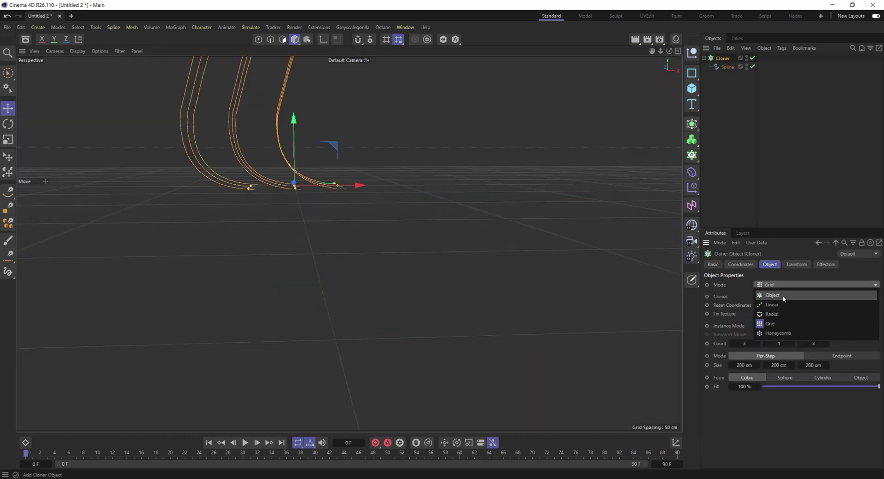
pyautogui.click(767, 311)
pyautogui.keyDown('alt'); pyautogui.moveTo(307, 167); pyautogui.dragTo(203, 184, button='right'); pyautogui.keyUp('alt')
pyautogui.moveTo(303, 217)
pyautogui.keyDown('alt'); pyautogui.mouseDown(button='middle')
pyautogui.moveTo(302, 269)
pyautogui.moveTo(317, 341)
pyautogui.mouseUp(button='middle'); pyautogui.keyUp('alt')
pyautogui.moveTo(298, 200)
pyautogui.keyDown('alt'); pyautogui.mouseDown()
pyautogui.moveTo(251, 225)
pyautogui.moveTo(294, 246)
pyautogui.moveTo(501, 237)
pyautogui.mouseUp(); pyautogui.keyUp('alt')
pyautogui.moveTo(789, 346); pyautogui.dragTo(820, 342)
pyautogui.keyDown('alt'); pyautogui.moveTo(307, 228); pyautogui.dragTo(292, 211); pyautogui.keyUp('alt')
# Add an Octane ObjectTag to the spline and open the tag's Hair settings.
pyautogui.click(727, 67)
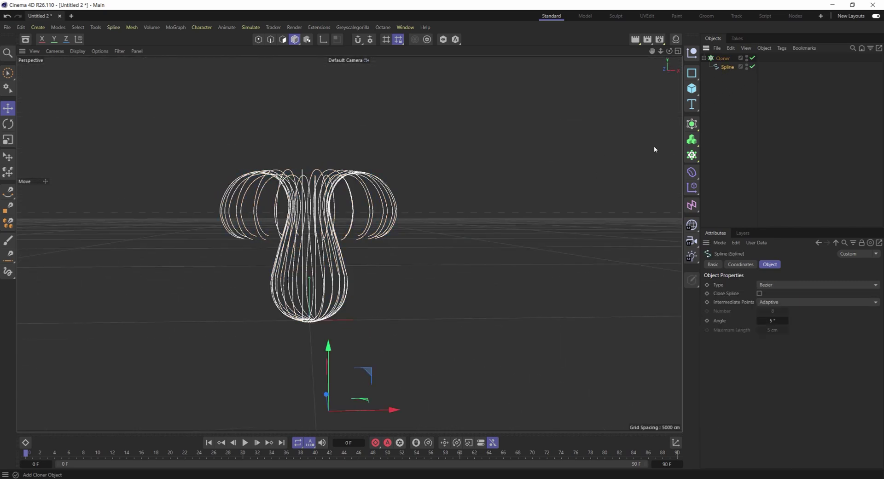
pyautogui.rightClick(724, 69)
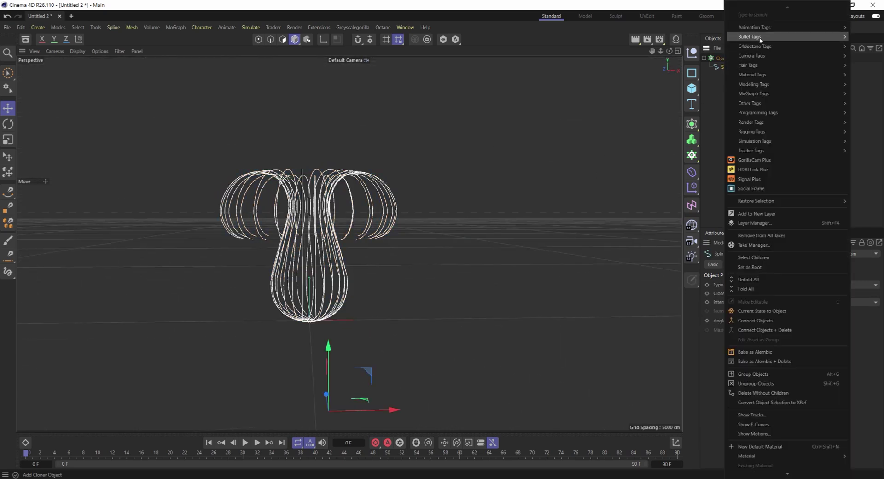
pyautogui.moveTo(762, 47)
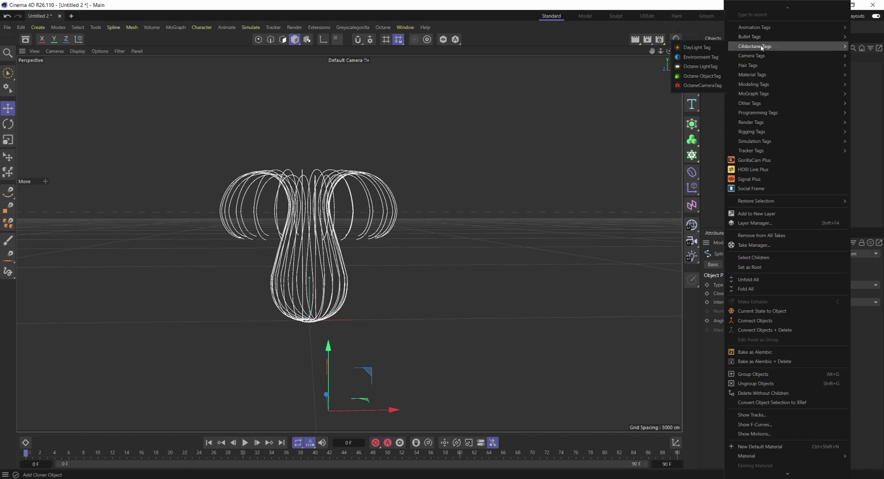
pyautogui.click(711, 77)
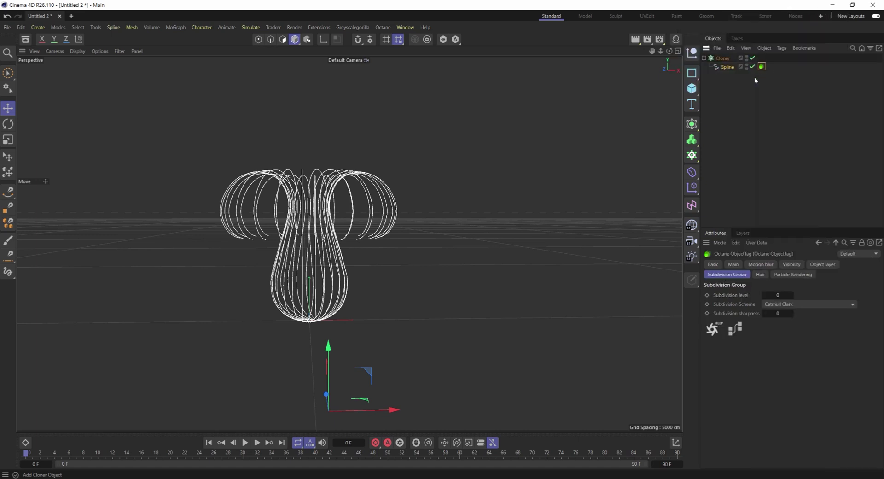
pyautogui.click(759, 274)
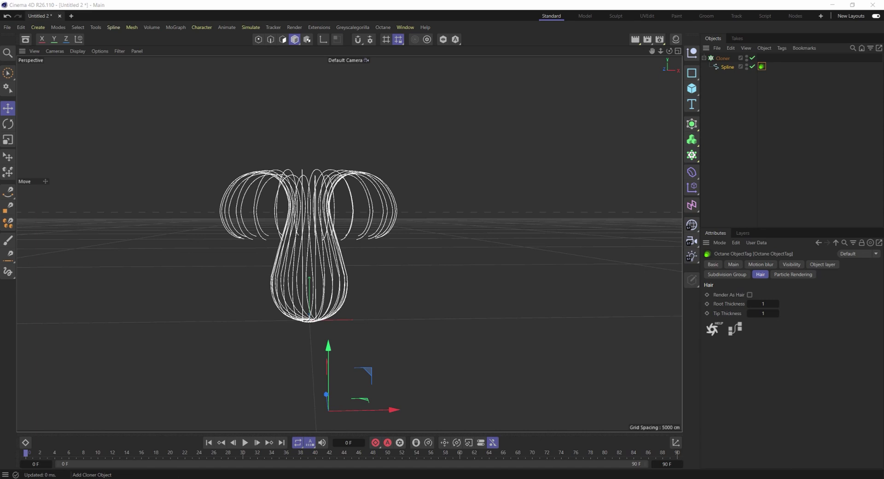
# Bring in the Octane Live Viewer, add a Texture Environment and set its RGB spectrum color to black (0, 0, 0).
pyautogui.moveTo(883, 84); pyautogui.dragTo(111, 63)
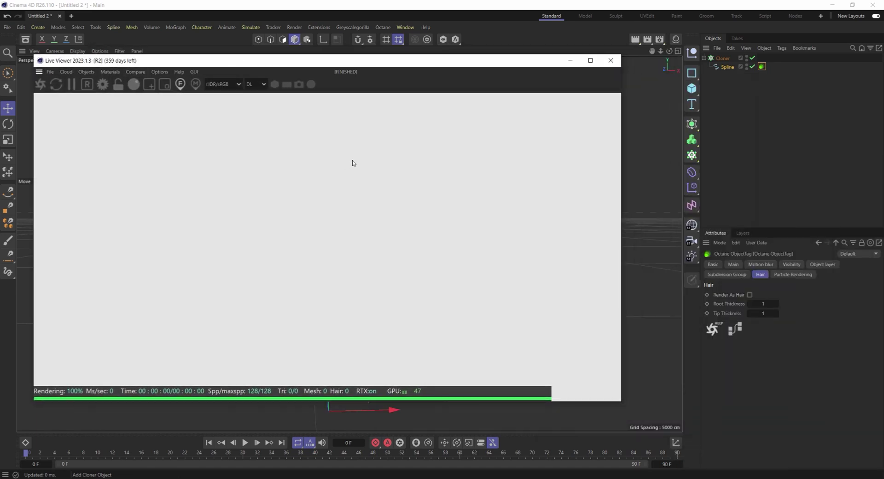
pyautogui.click(87, 72)
pyautogui.moveTo(125, 122)
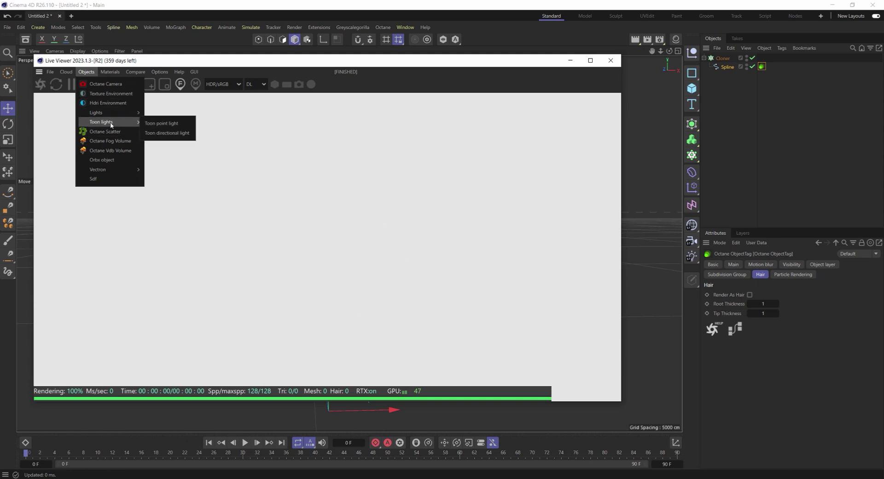
pyautogui.click(110, 94)
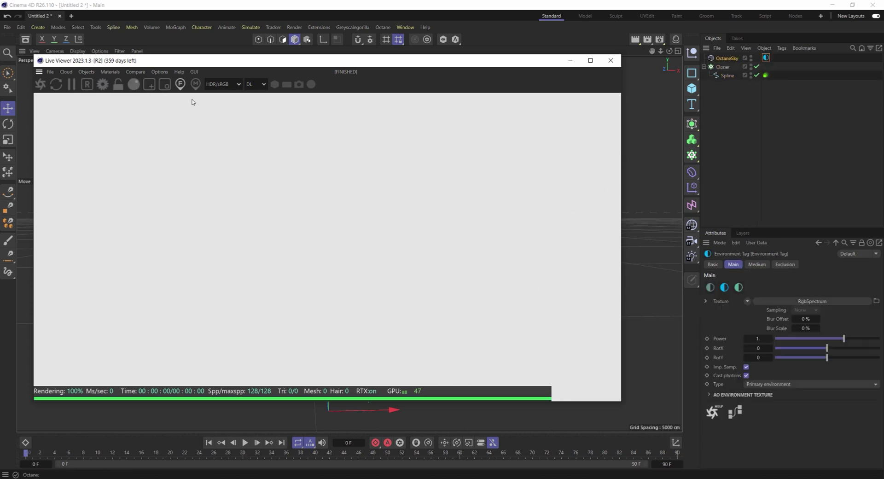
pyautogui.click(754, 319)
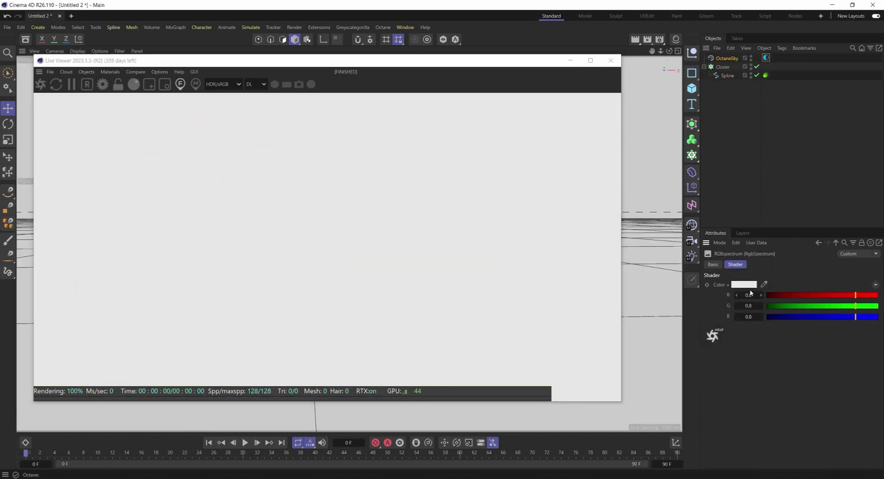
pyautogui.click(742, 284)
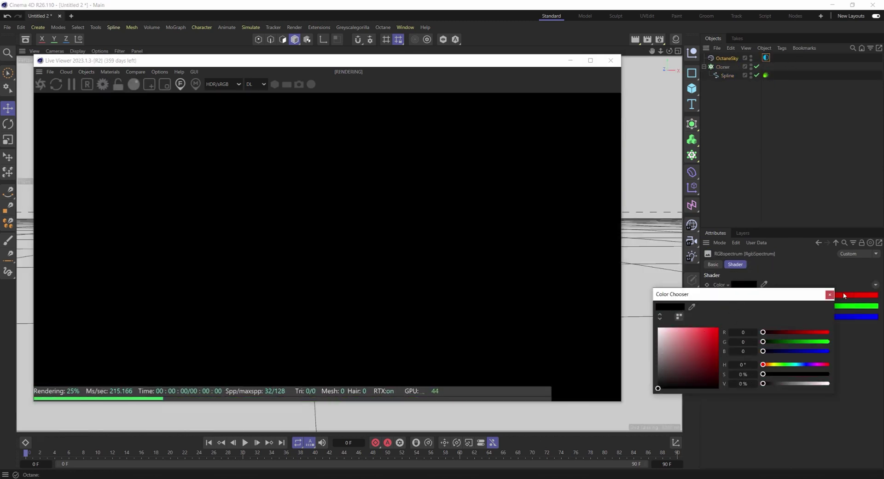
pyautogui.click(830, 295)
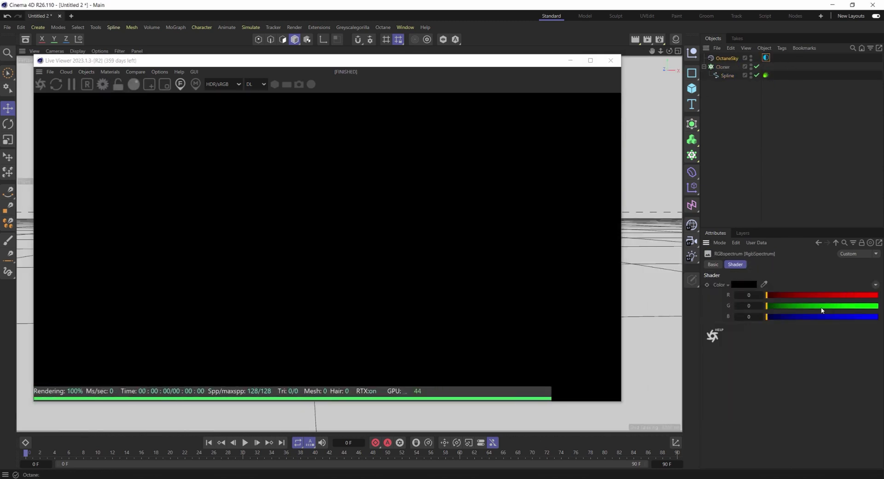
# Set the black environment's type to Visible environment.
pyautogui.click(765, 58)
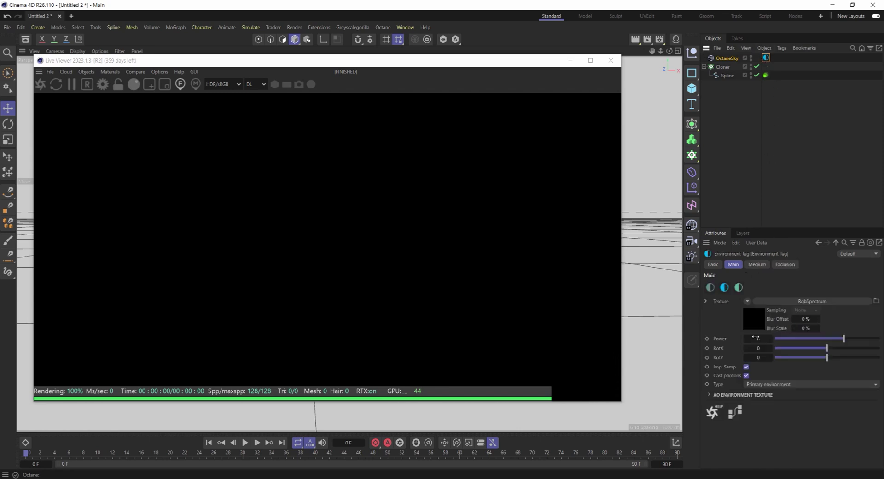
pyautogui.click(758, 384)
pyautogui.click(765, 404)
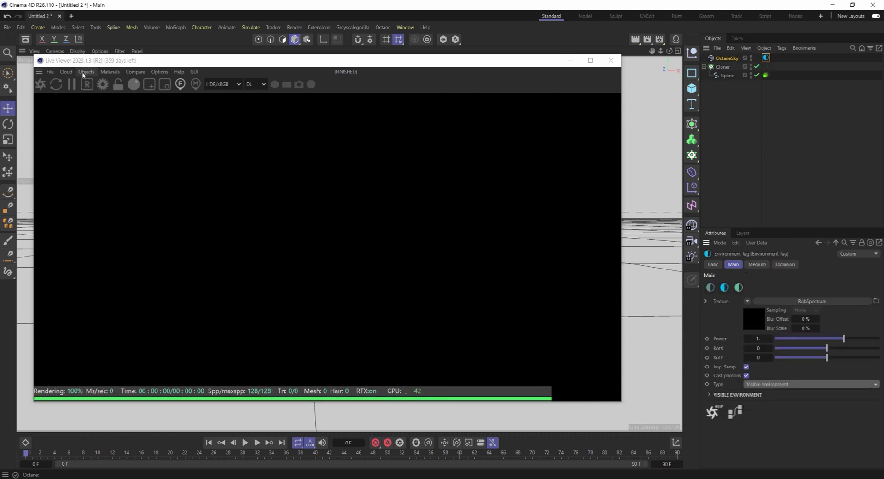
# Add a texture-based Octane HDRI environment as a second sky and give it an HDRI Link Plus tag.
pyautogui.click(86, 72)
pyautogui.click(100, 103)
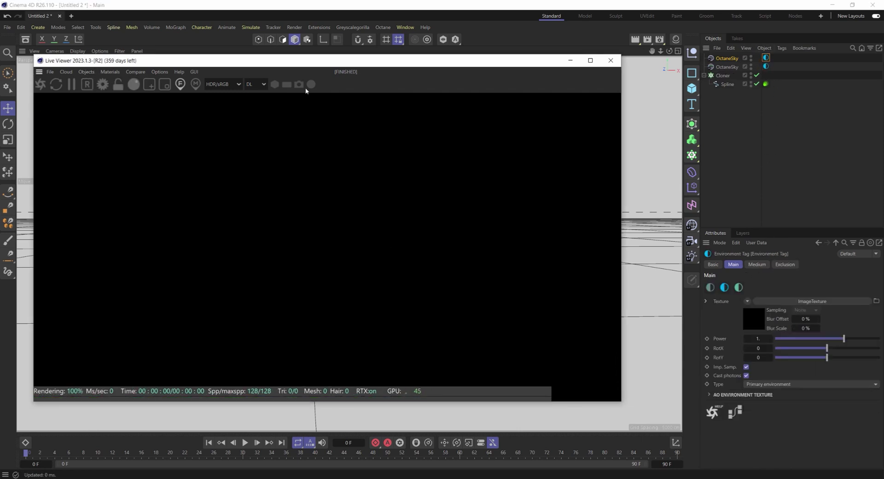
pyautogui.click(766, 58)
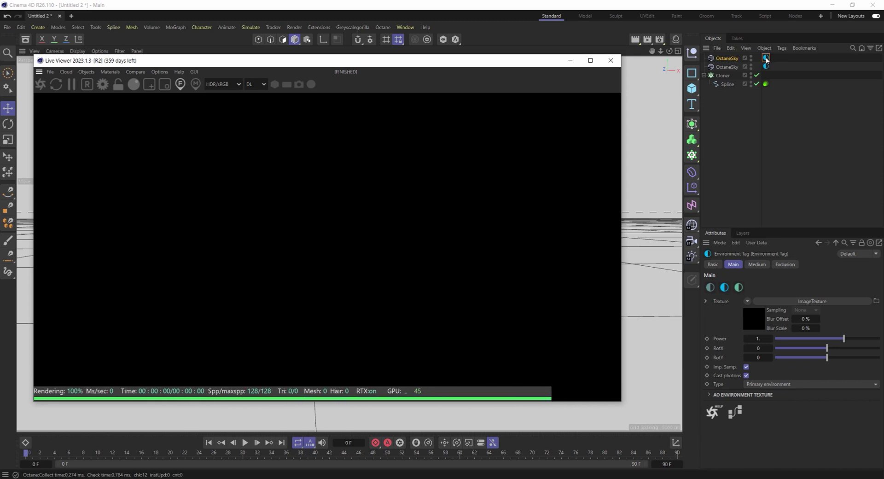
pyautogui.click(728, 59)
pyautogui.rightClick(728, 59)
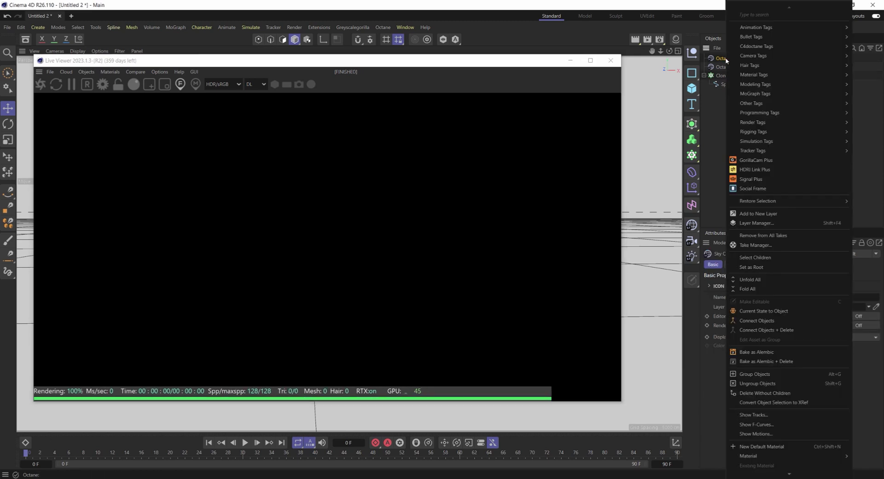
pyautogui.click(765, 170)
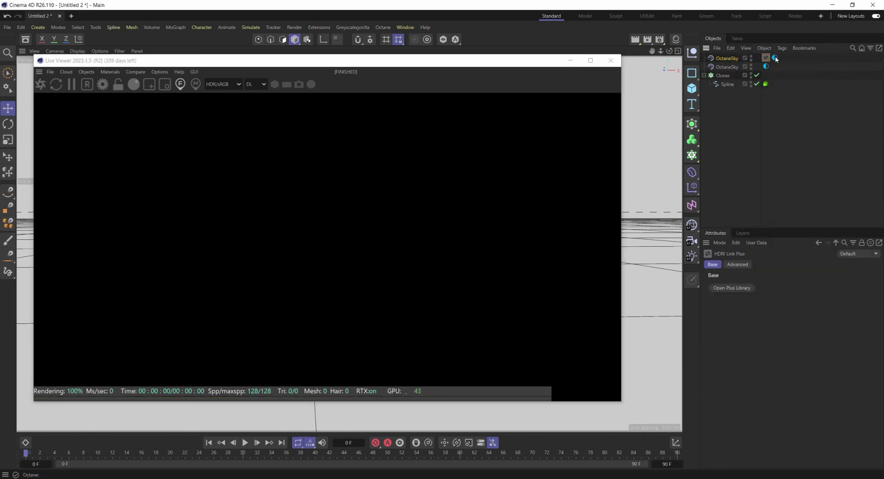
# Link the new sky's ImageTexture to the HDRI Link Plus tag and set the tag's resolution to Preview.
pyautogui.click(739, 318)
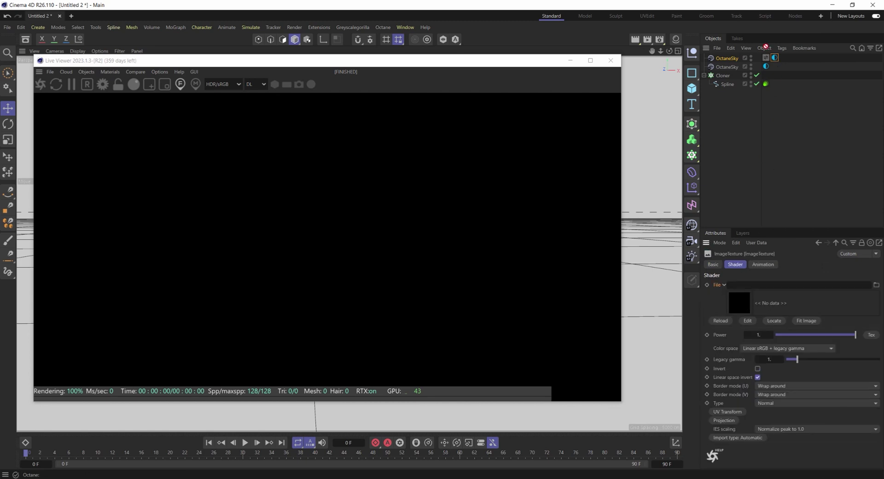
pyautogui.click(766, 58)
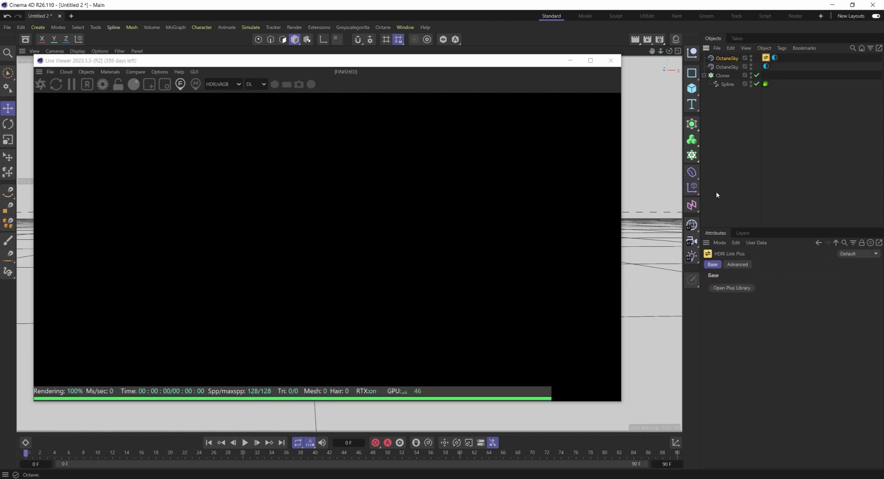
pyautogui.click(737, 265)
pyautogui.click(808, 305)
pyautogui.click(756, 325)
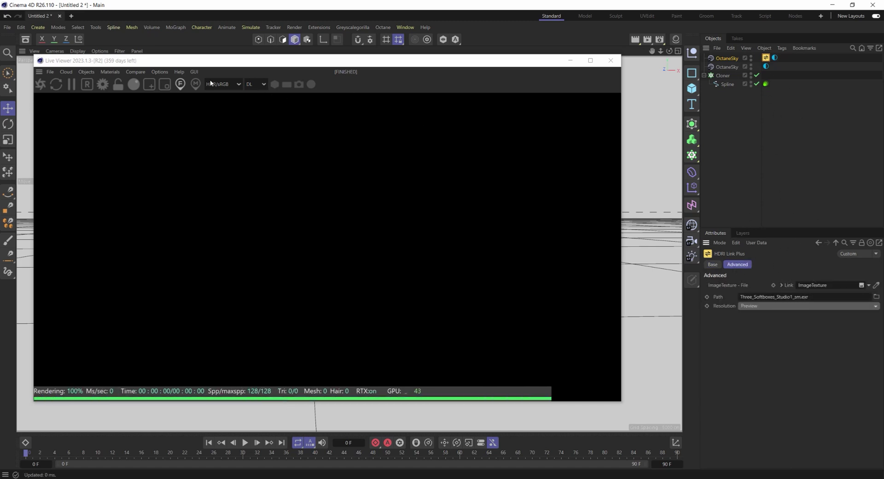
# Switch the Octane kernel to Path tracing and set Max. samples to 10000.
pyautogui.click(102, 84)
pyautogui.click(86, 39)
pyautogui.click(86, 59)
pyautogui.click(73, 49)
pyautogui.write('10000')
pyautogui.press('Return')
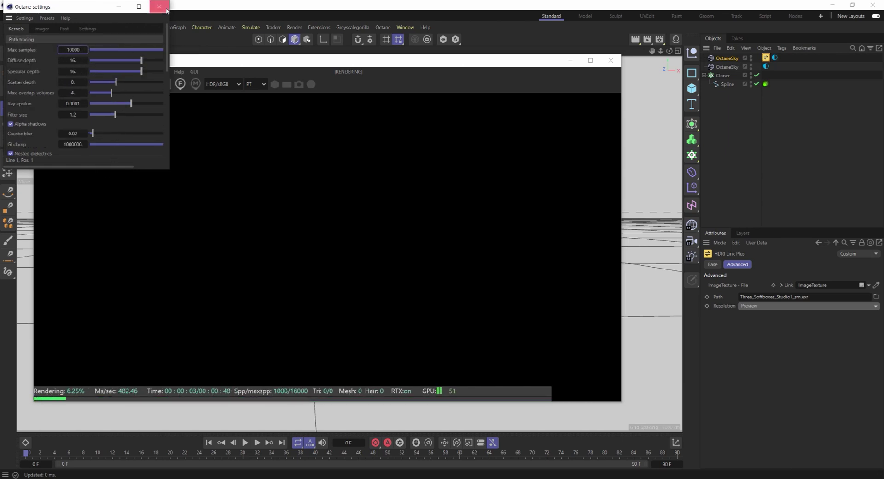
pyautogui.click(204, 72)
pyautogui.moveTo(193, 61); pyautogui.dragTo(189, 48)
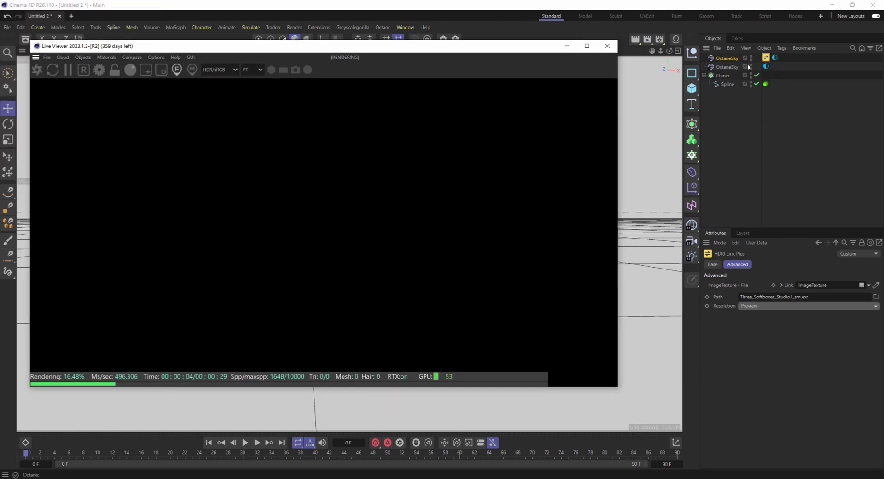
# Create an Octane Specular material and apply it to the spline inside the Cloner.
pyautogui.click(106, 57)
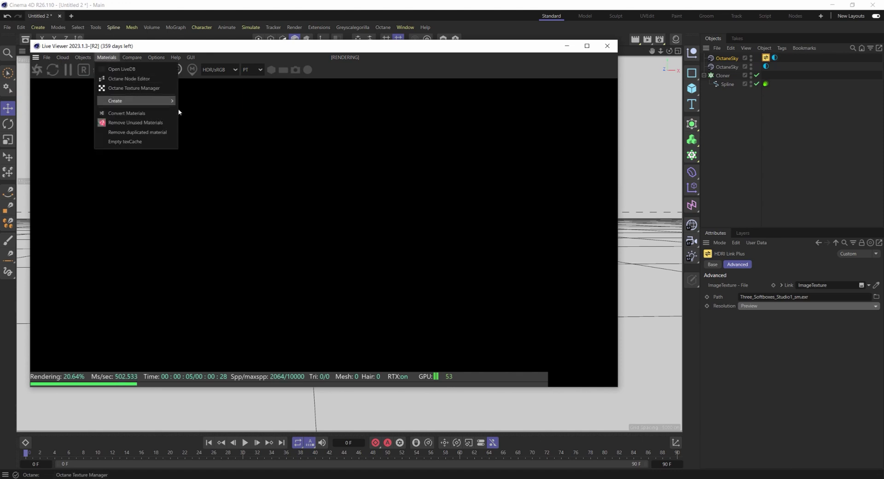
pyautogui.moveTo(165, 101)
pyautogui.click(222, 121)
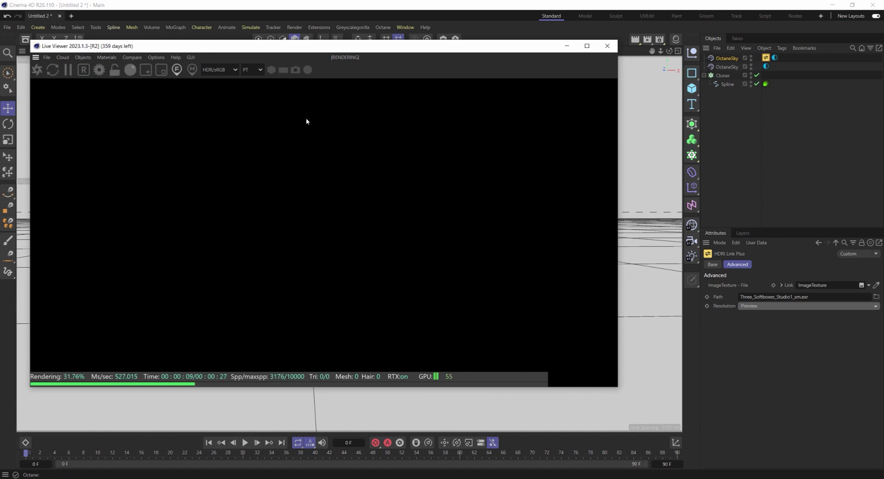
pyautogui.click(675, 40)
pyautogui.moveTo(509, 46); pyautogui.dragTo(432, 159)
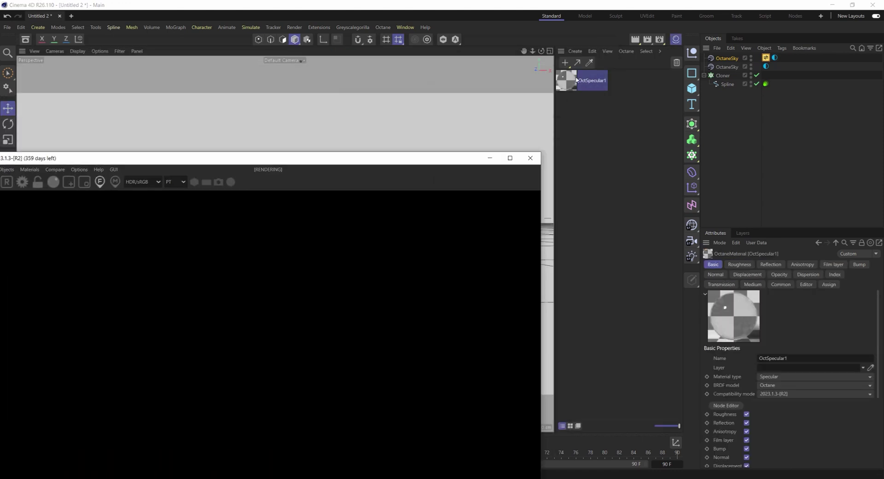
pyautogui.moveTo(566, 81); pyautogui.dragTo(727, 87)
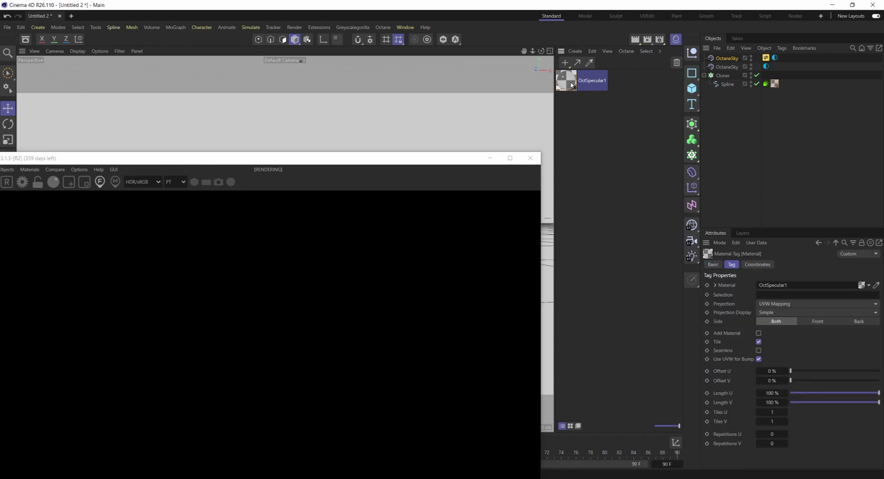
# Enable Fake shadows in the Common settings of the specular material.
pyautogui.doubleClick(570, 86)
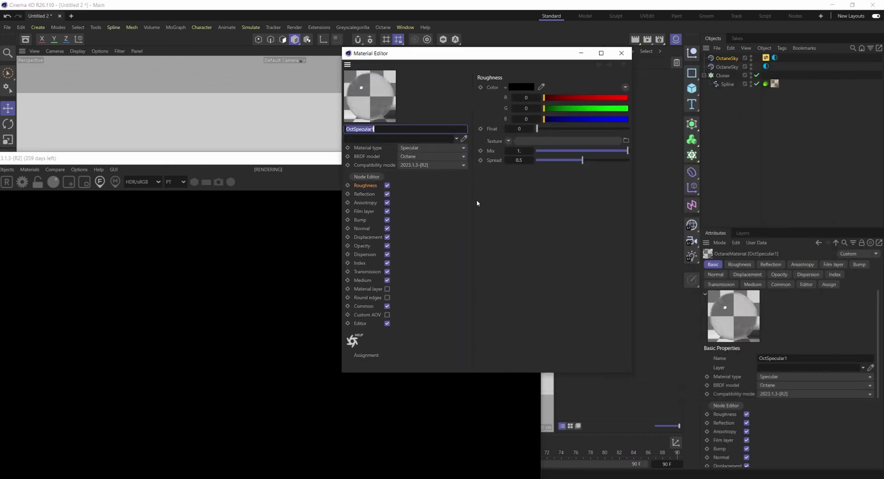
pyautogui.click(364, 306)
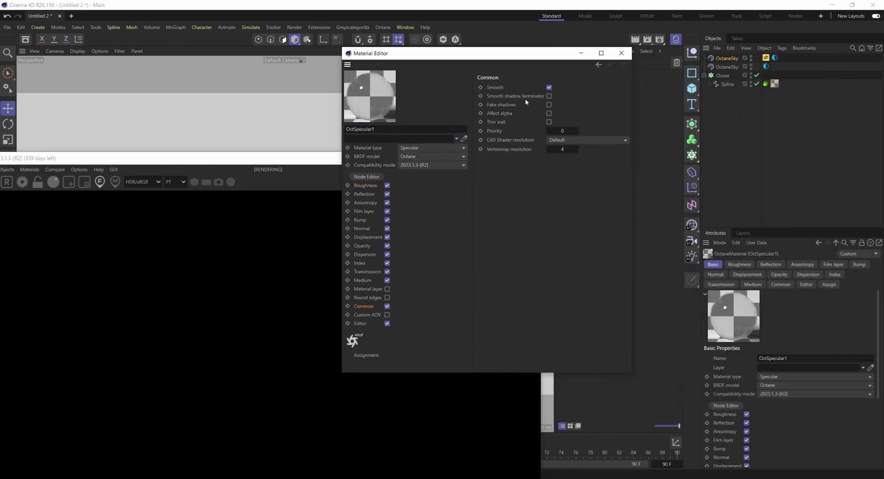
pyautogui.click(549, 104)
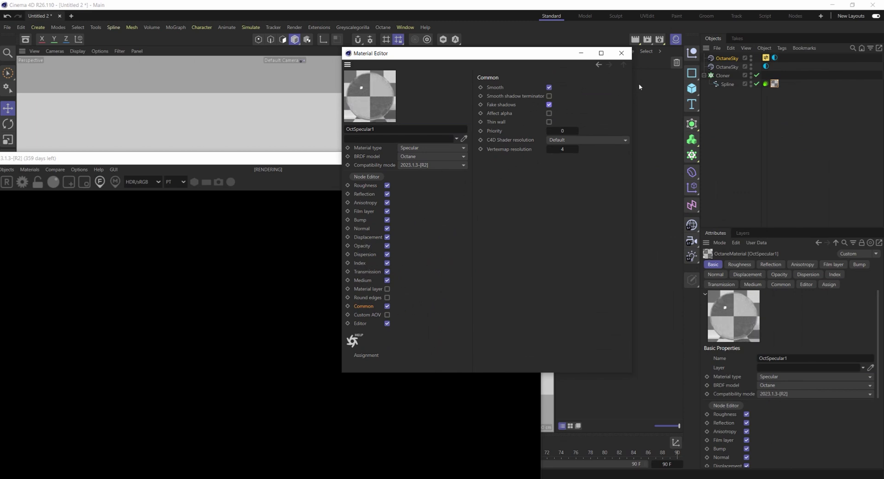
pyautogui.click(621, 53)
pyautogui.moveTo(240, 162); pyautogui.dragTo(312, 82)
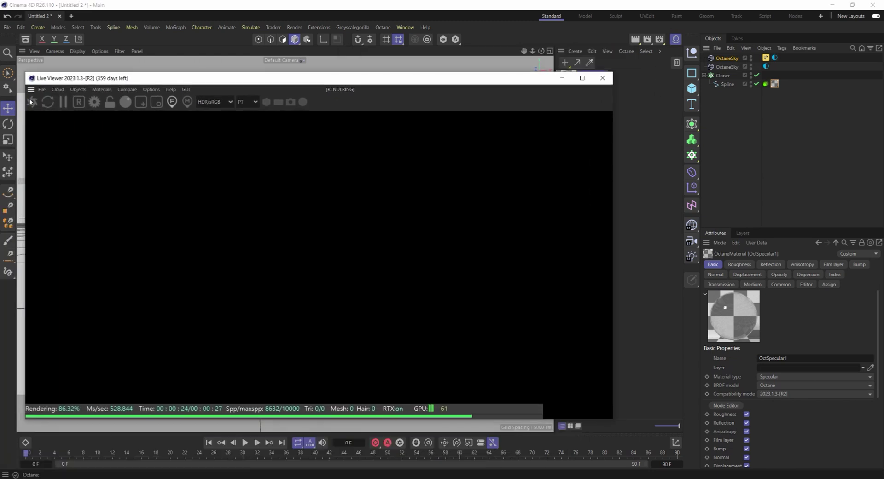
# Set the Root Thickness and Tip Thickness in the spline's Octane Hair settings to 2.
pyautogui.click(766, 83)
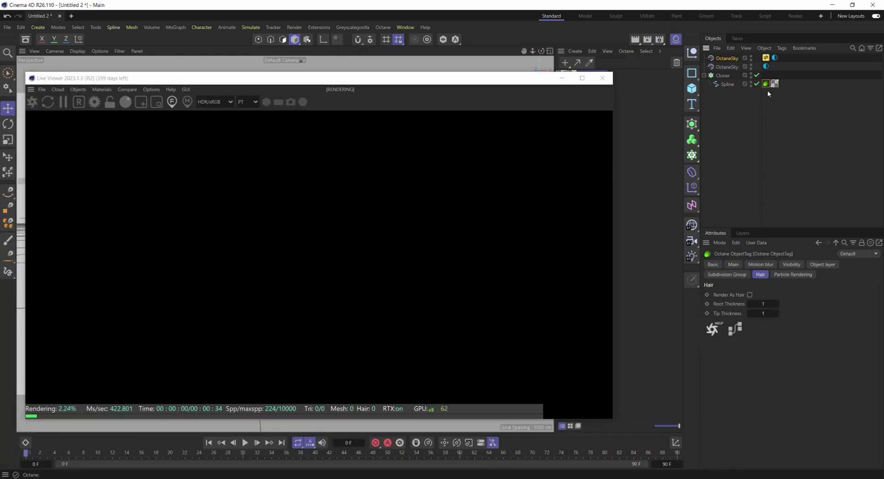
pyautogui.click(767, 305)
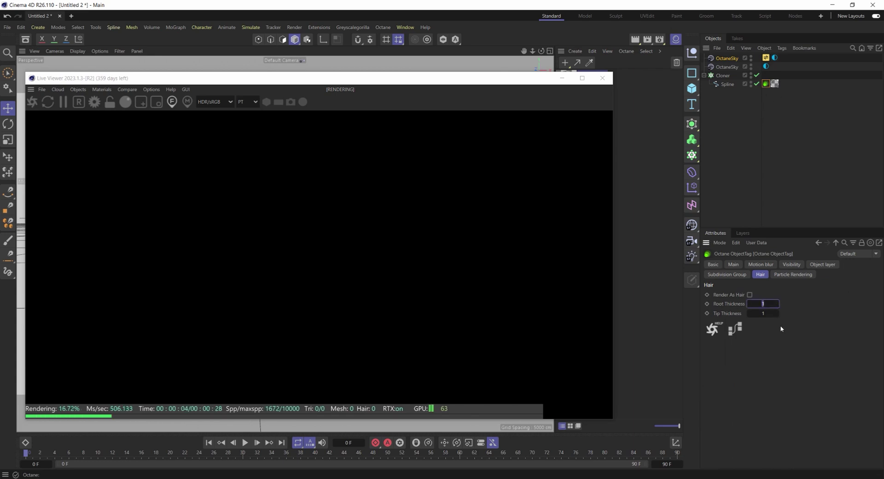
pyautogui.write('2')
pyautogui.click(765, 314)
# Try placing the Octane ObjectTag on the Cloner instead of on the spline.
pyautogui.moveTo(262, 89); pyautogui.dragTo(505, 211)
pyautogui.moveTo(766, 85); pyautogui.dragTo(769, 77)
pyautogui.moveTo(419, 203); pyautogui.dragTo(401, 170)
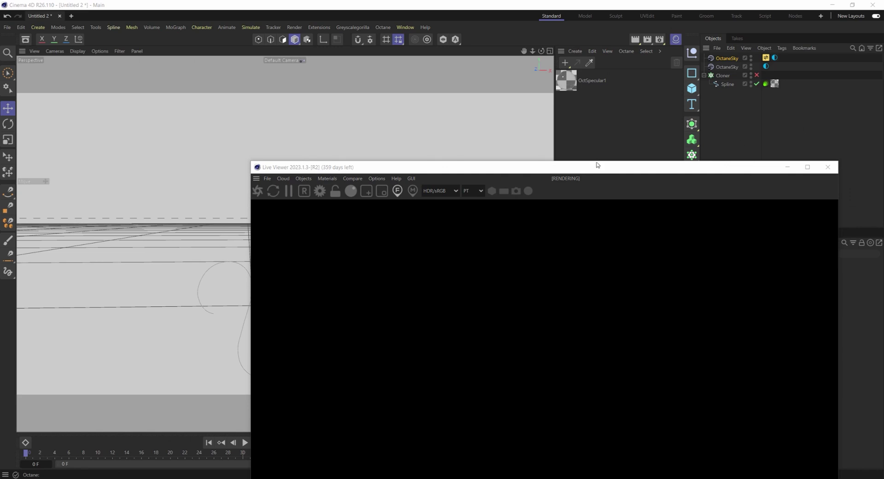
pyautogui.moveTo(597, 165); pyautogui.dragTo(397, 67)
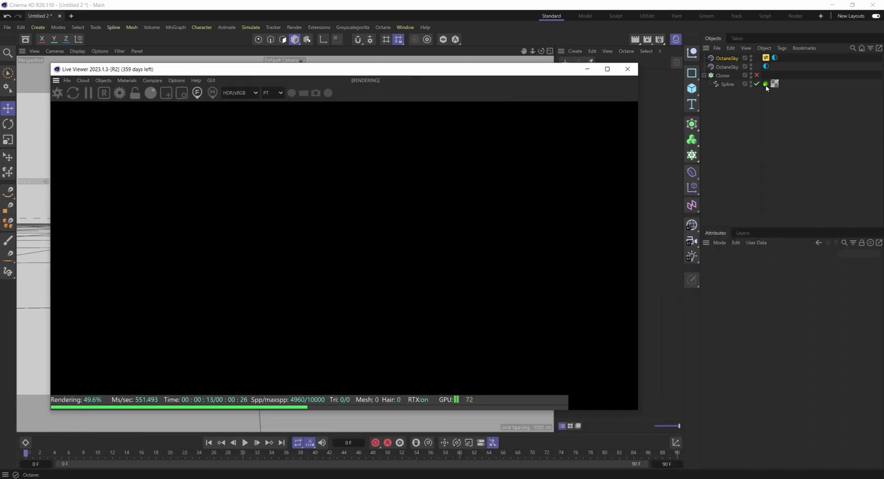
# Enable Render As Hair in the Hair settings of the spline's Octane ObjectTag.
pyautogui.click(760, 275)
pyautogui.click(749, 295)
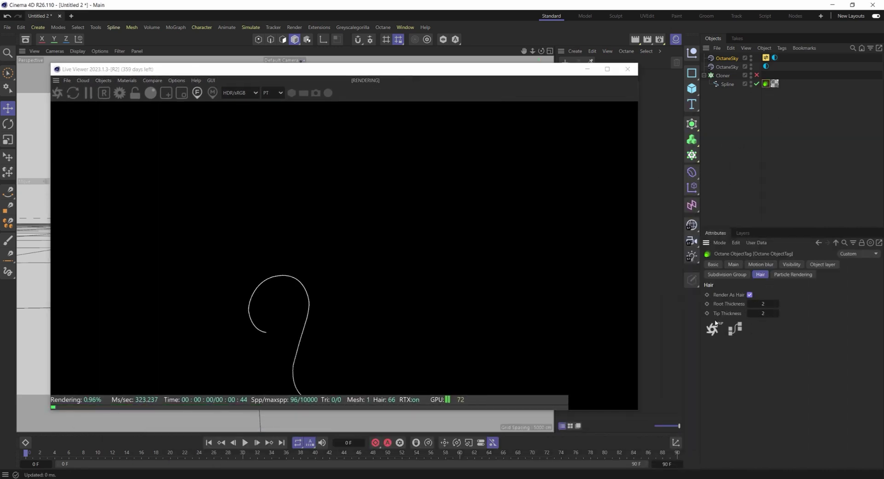
pyautogui.moveTo(280, 73); pyautogui.dragTo(500, 69)
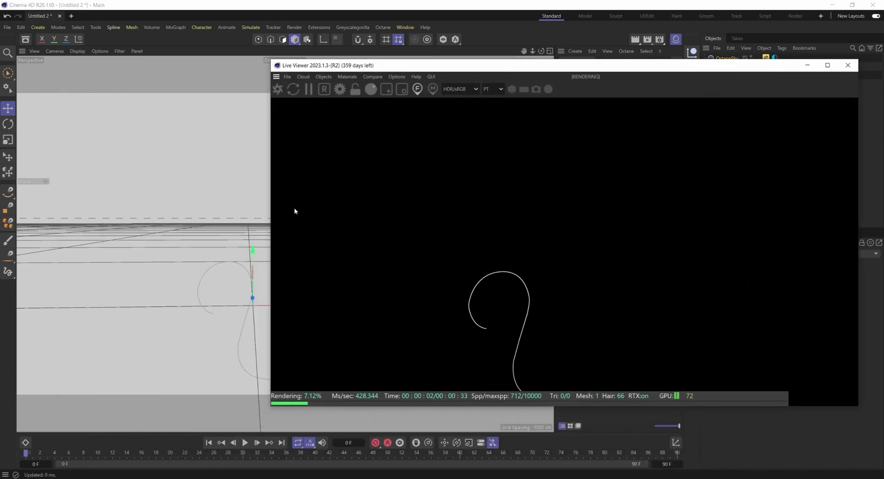
pyautogui.moveTo(236, 285); pyautogui.dragTo(225, 206)
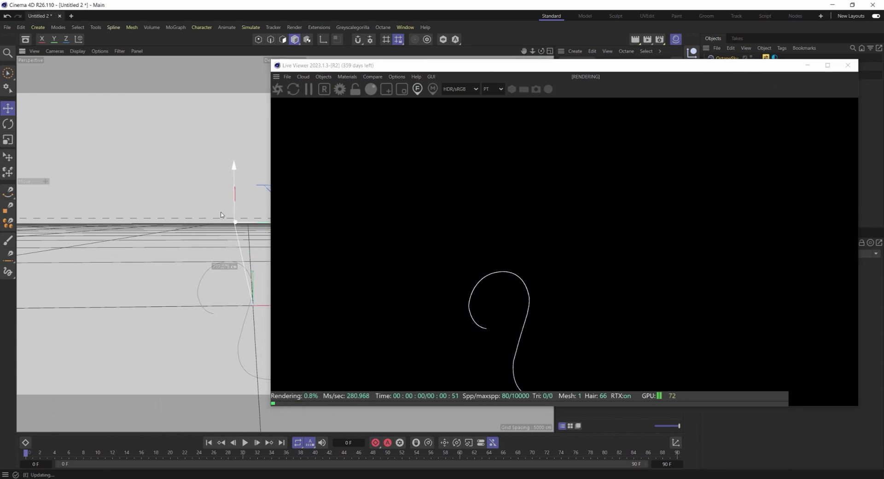
# Add an Octane camera to the scene and re-enable the Cloner.
pyautogui.click(323, 76)
pyautogui.click(341, 90)
pyautogui.moveTo(571, 60); pyautogui.dragTo(312, 60)
pyautogui.click(766, 84)
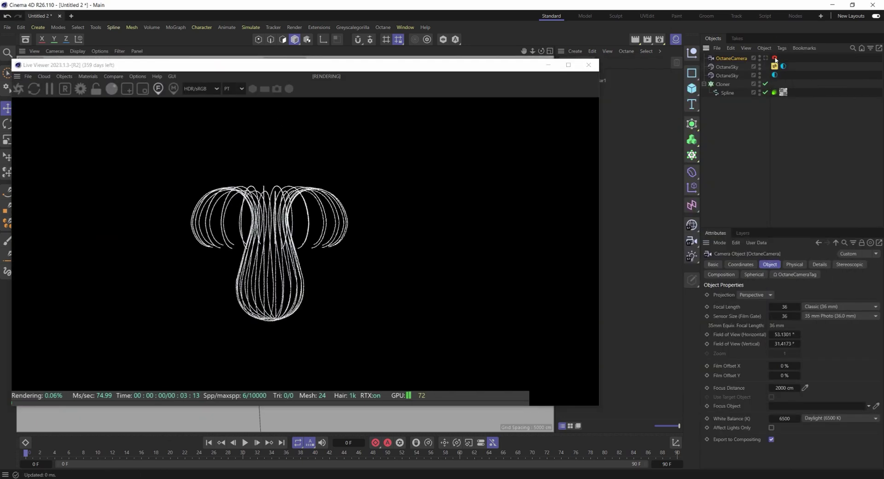
# Set the Octane camera's focal length to 120 mm.
pyautogui.click(774, 58)
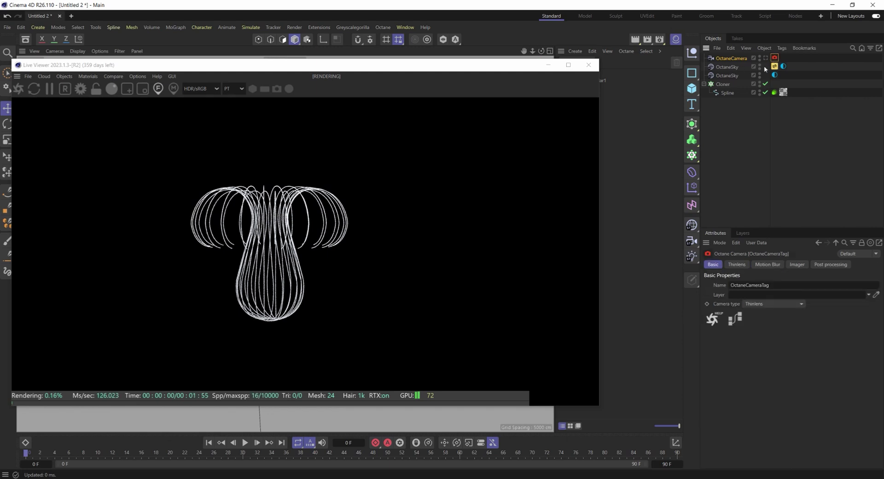
pyautogui.click(733, 59)
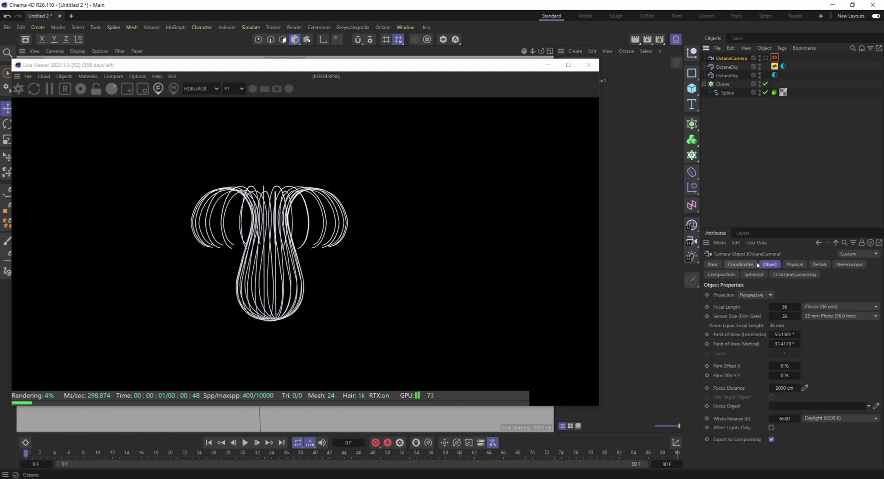
pyautogui.click(784, 306)
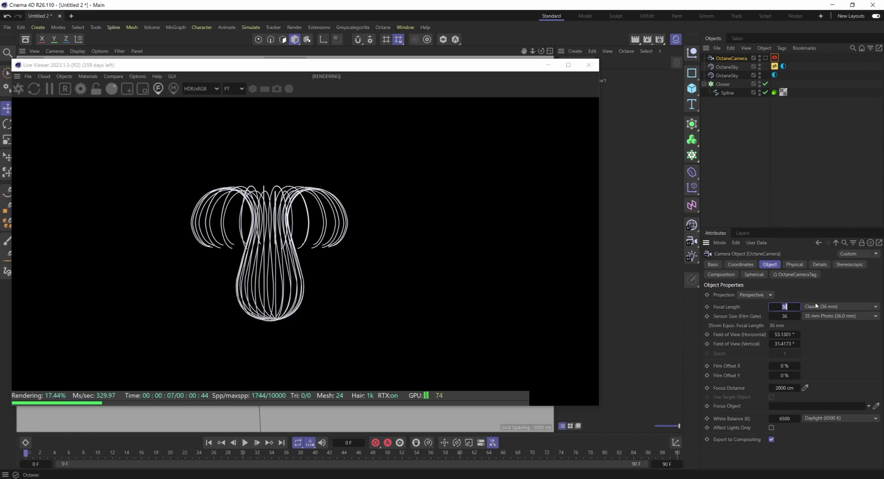
pyautogui.write('120')
pyautogui.press('Return')
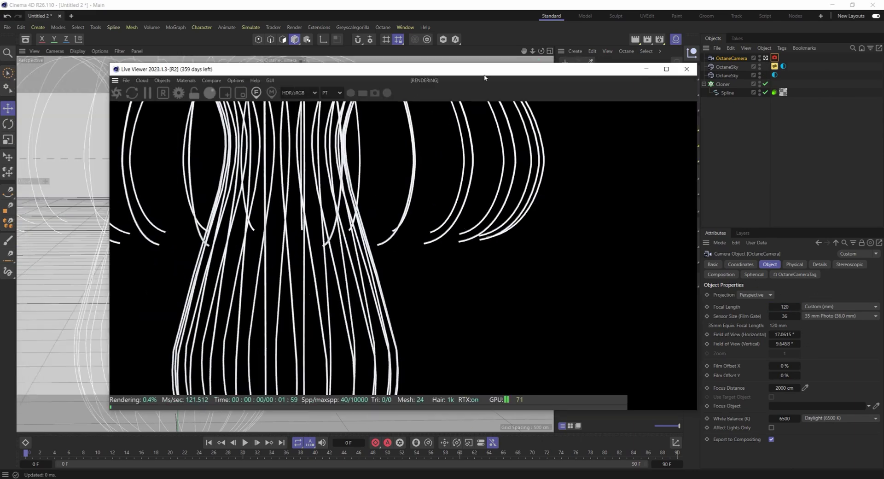
# Look through the Octane camera and move it back and sideways until the whole form is centred in the frame.
pyautogui.moveTo(485, 76); pyautogui.dragTo(762, 72)
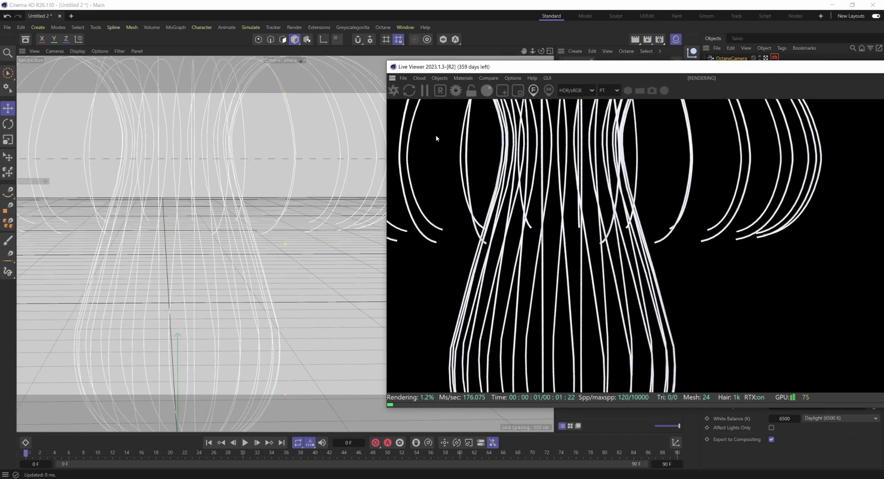
pyautogui.keyDown('alt'); pyautogui.moveTo(126, 231); pyautogui.dragTo(128, 258, button='right'); pyautogui.keyUp('alt')
pyautogui.keyDown('alt'); pyautogui.moveTo(193, 232); pyautogui.dragTo(324, 229, button='middle'); pyautogui.keyUp('alt')
pyautogui.keyDown('alt'); pyautogui.moveTo(324, 229); pyautogui.dragTo(305, 236, button='right'); pyautogui.keyUp('alt')
pyautogui.keyDown('alt'); pyautogui.moveTo(295, 239); pyautogui.dragTo(285, 239, button='middle'); pyautogui.keyUp('alt')
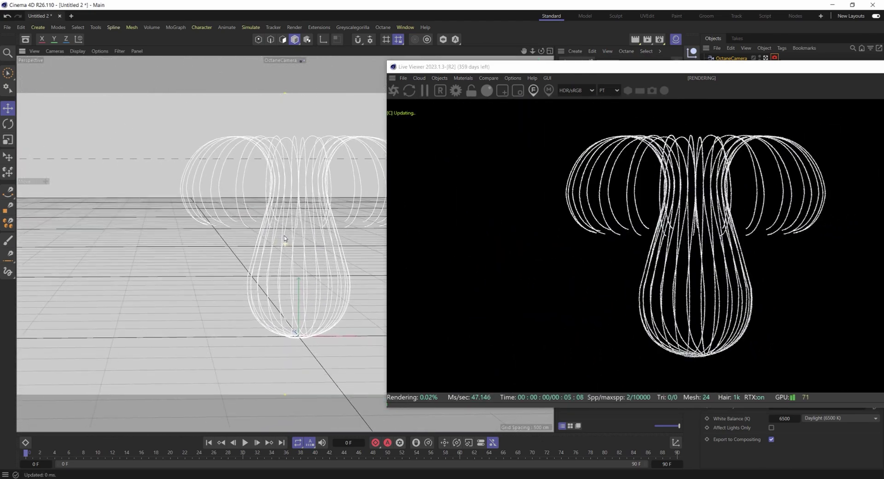
pyautogui.moveTo(619, 67); pyautogui.dragTo(269, 70)
# Add a cylinder, slim it down to a thin stem and place it directly beneath the form's base.
pyautogui.moveTo(694, 91); pyautogui.dragTo(772, 102)
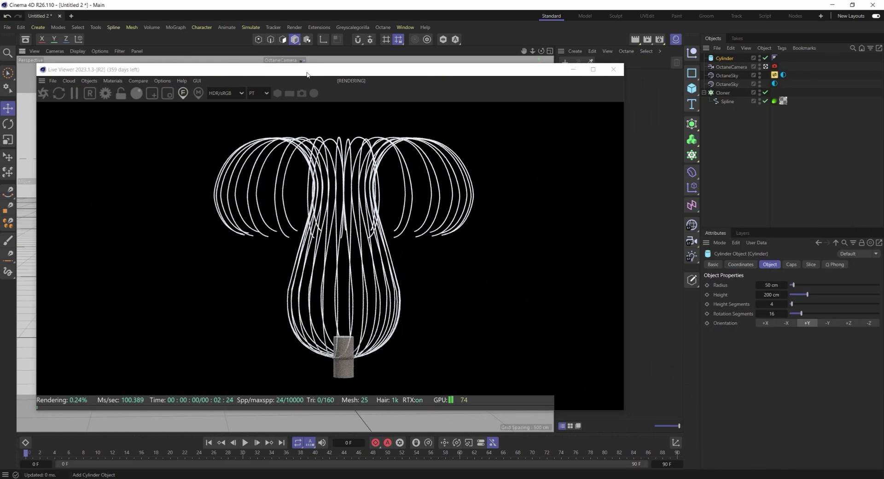
pyautogui.moveTo(328, 70); pyautogui.dragTo(739, 85)
pyautogui.moveTo(295, 317); pyautogui.dragTo(302, 336)
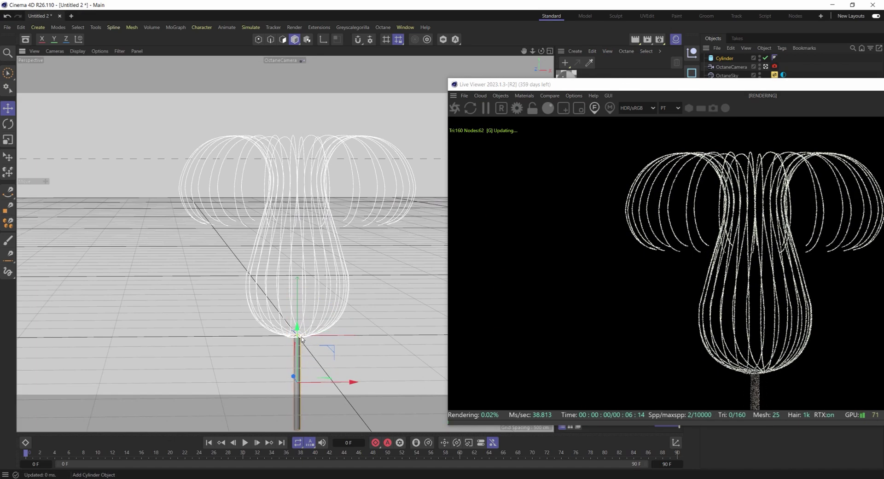
# Apply the OctSpecular1 material to the cylinder stem.
pyautogui.moveTo(618, 82); pyautogui.dragTo(207, 115)
pyautogui.moveTo(571, 84); pyautogui.dragTo(723, 58)
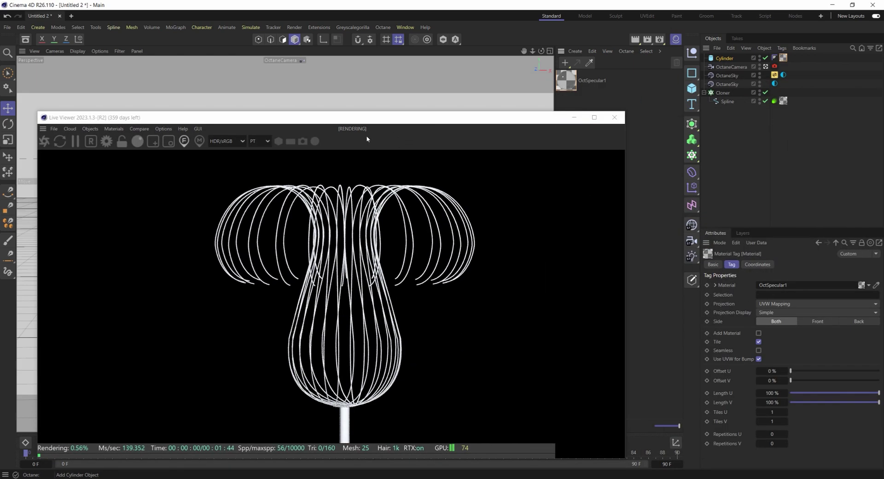
pyautogui.moveTo(344, 125); pyautogui.dragTo(340, 74)
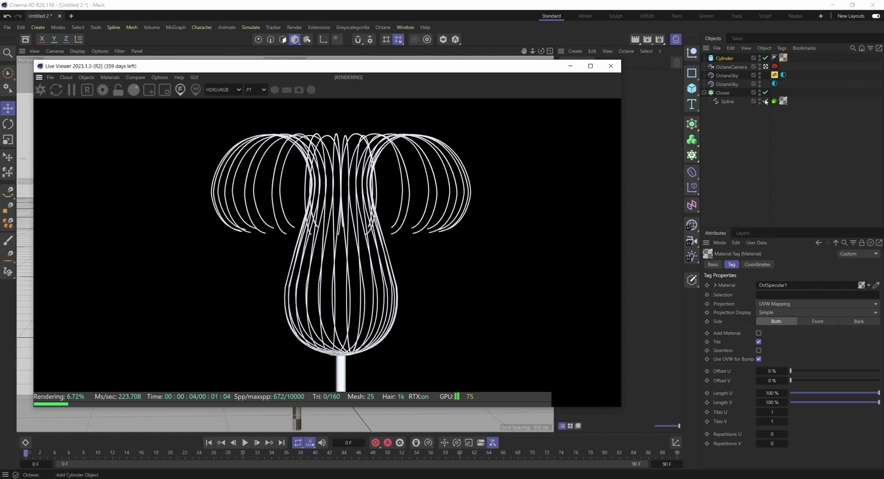
# In the spline's Octane object tag, set the hair's tip thickness to 8 and root thickness to 0.5.
pyautogui.click(774, 101)
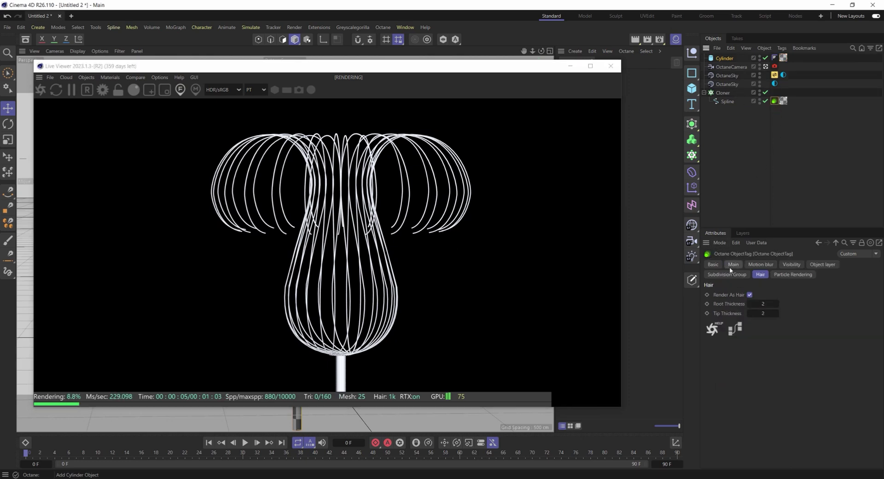
pyautogui.moveTo(763, 313); pyautogui.dragTo(767, 316)
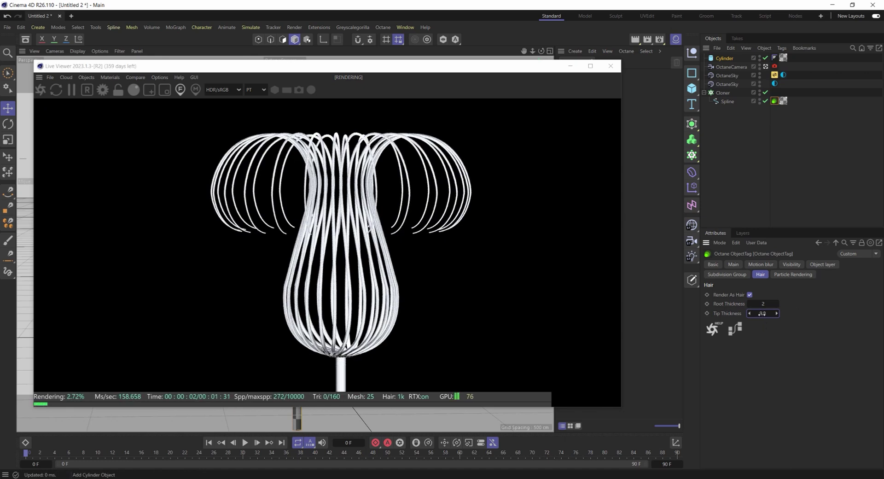
pyautogui.click(762, 313)
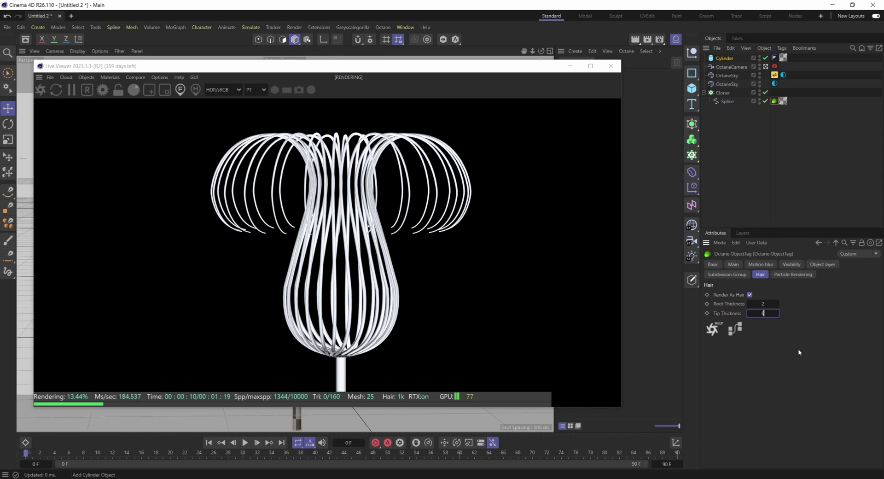
pyautogui.write('8')
pyautogui.press('Return')
pyautogui.hotkey('shift', 'Tab')
pyautogui.write('0.5')
pyautogui.press('Return')
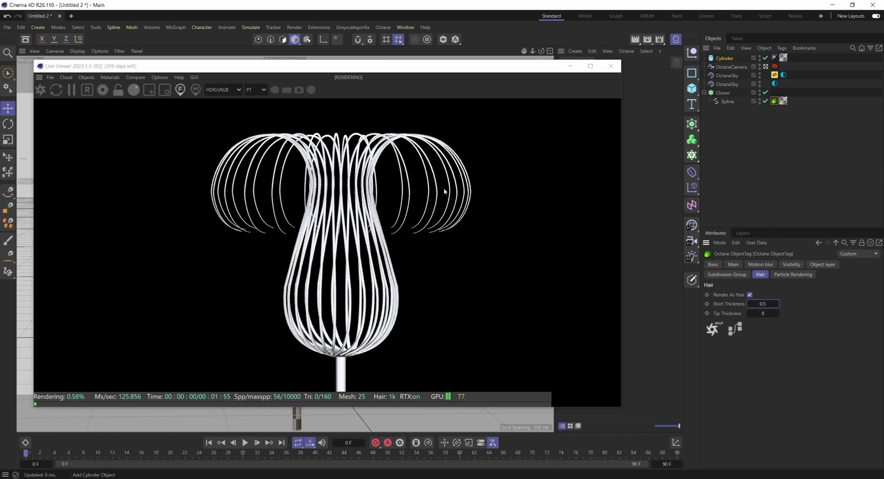
# Turn off the Octane camera's auto focus, raise the aperture to about 3.17 cm and focus on the front strands of the form.
pyautogui.click(774, 66)
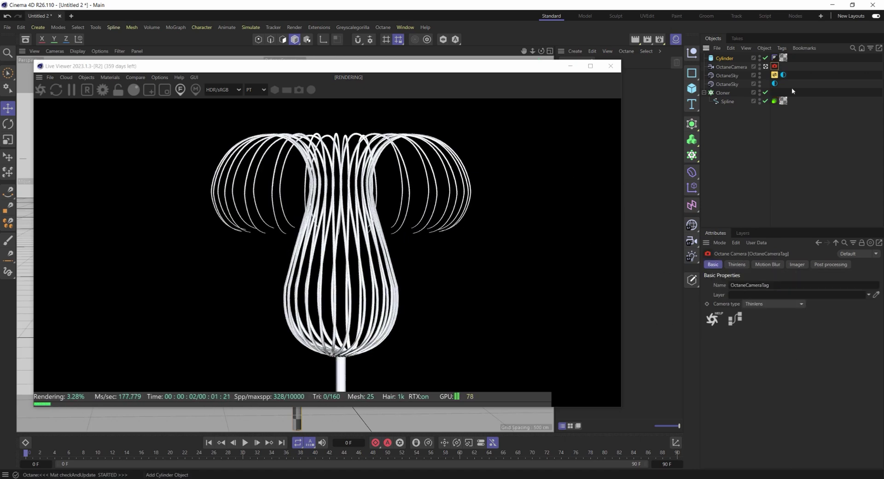
pyautogui.click(719, 343)
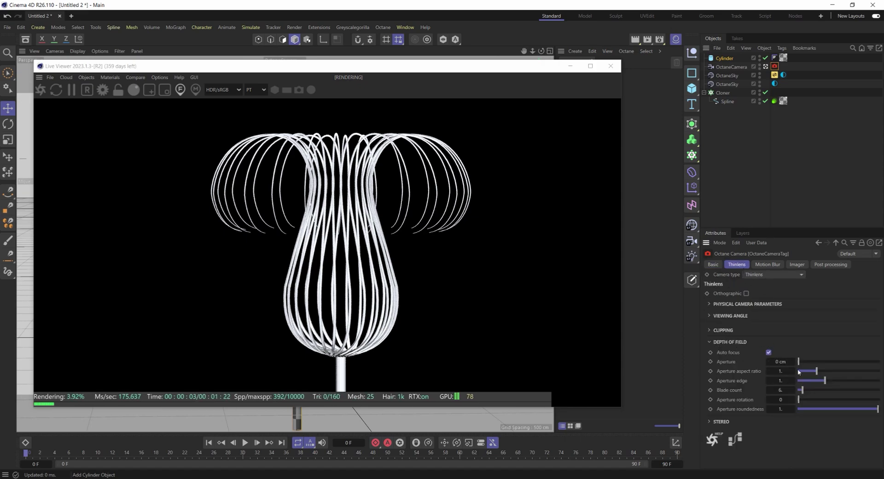
pyautogui.click(769, 352)
pyautogui.moveTo(803, 361); pyautogui.dragTo(869, 371)
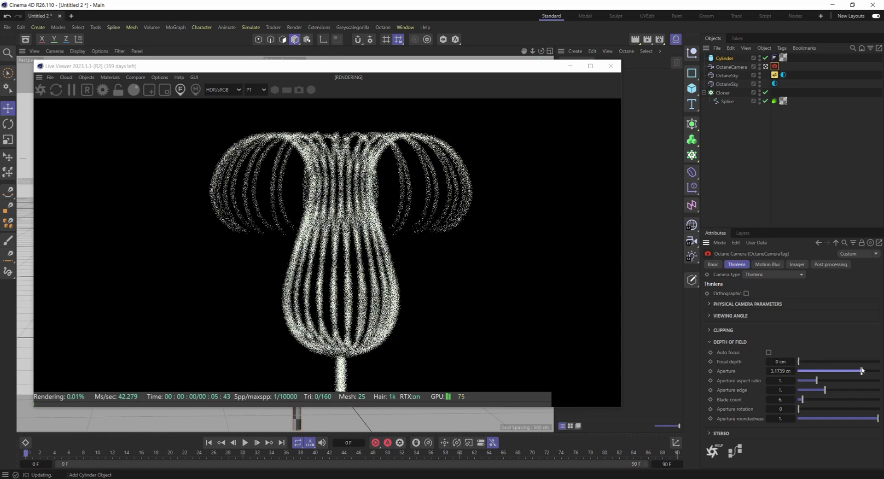
pyautogui.click(334, 315)
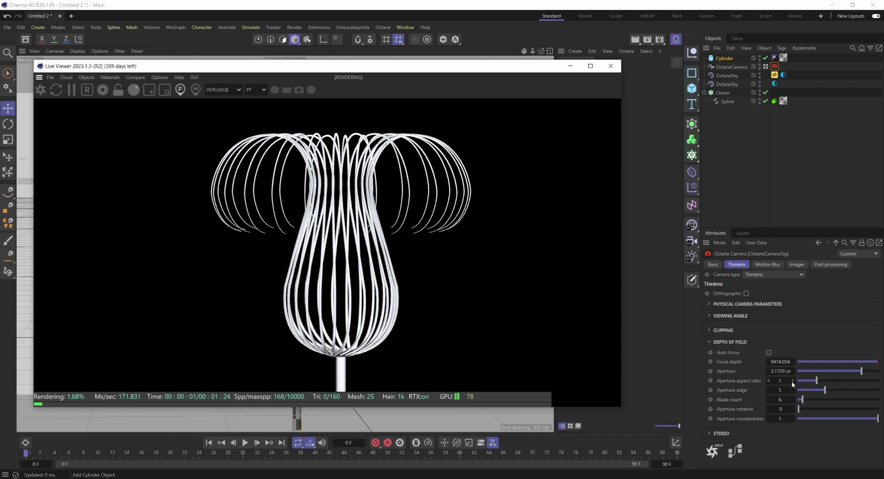
# Raise the camera aperture to 20 cm and 40 cm, and refocus on the front strands near the form's base.
pyautogui.click(780, 371)
pyautogui.write('20')
pyautogui.press('Return')
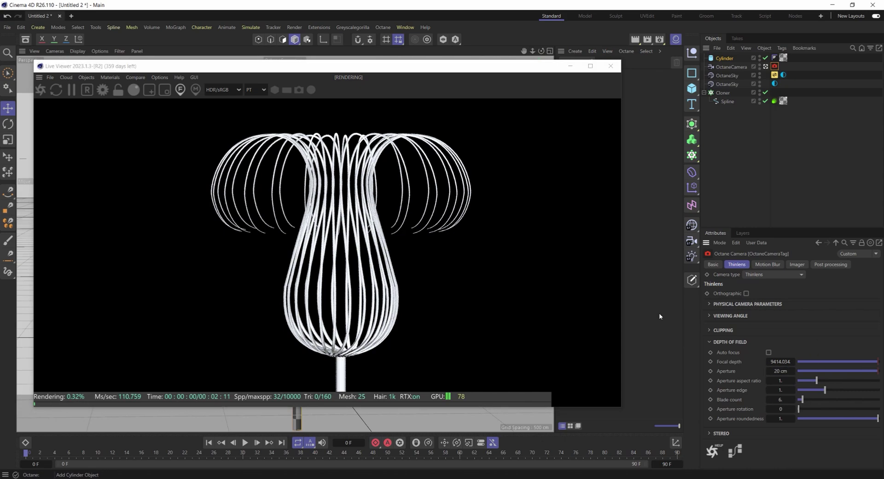
pyautogui.moveTo(776, 371); pyautogui.dragTo(813, 365)
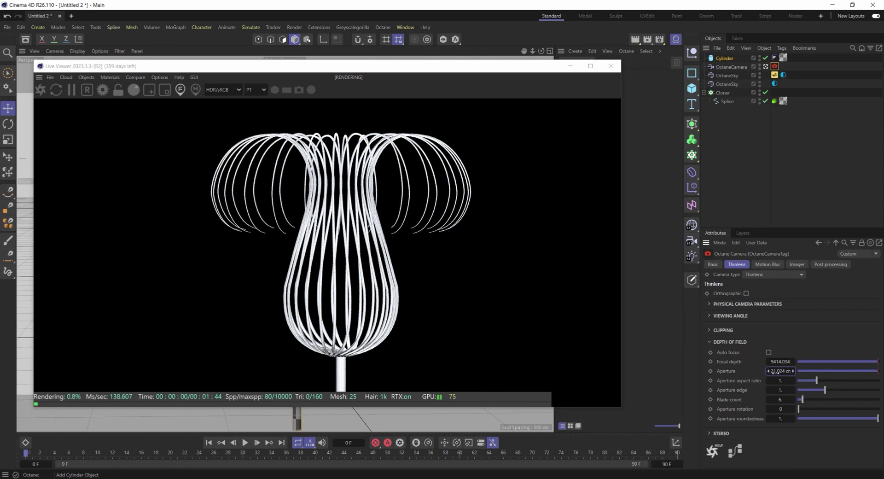
pyautogui.write('40')
pyautogui.press('Return')
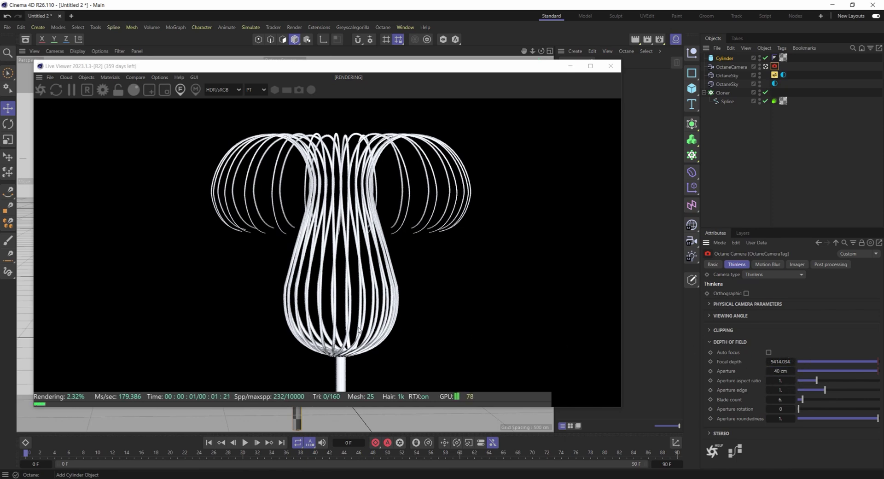
pyautogui.click(335, 337)
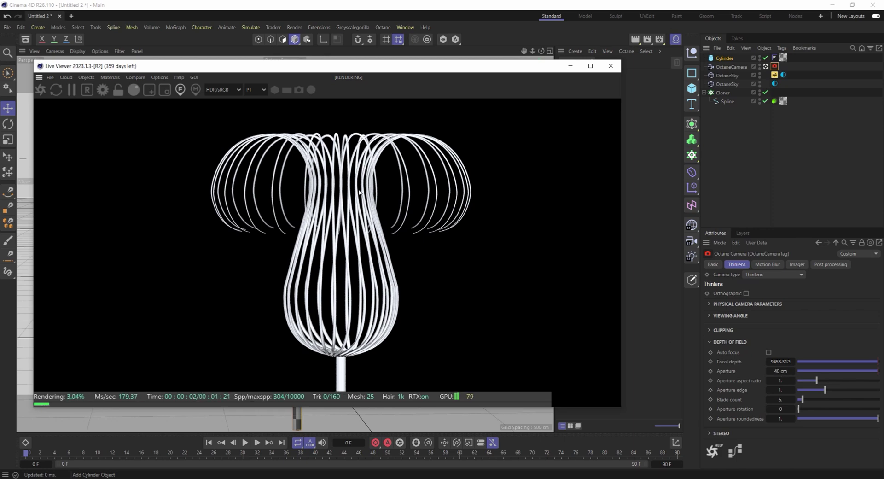
# Strengthen the depth of field by stepping the camera aperture up through 100, 200, 400 and 600 cm to 1000 cm.
pyautogui.click(783, 371)
pyautogui.write('100')
pyautogui.press('Return')
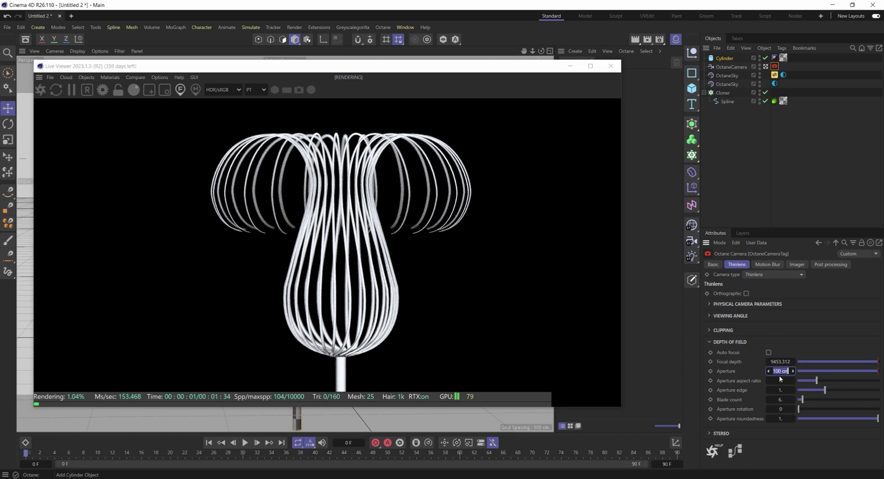
pyautogui.write('2000')
pyautogui.press('Return')
pyautogui.write('200')
pyautogui.press('Return')
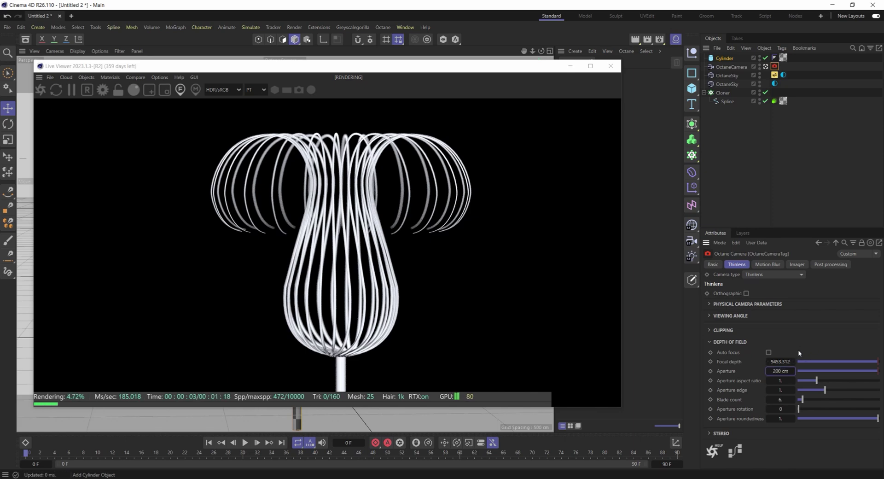
pyautogui.write('400')
pyautogui.press('Return')
pyautogui.click(780, 371)
pyautogui.write('600')
pyautogui.press('Return')
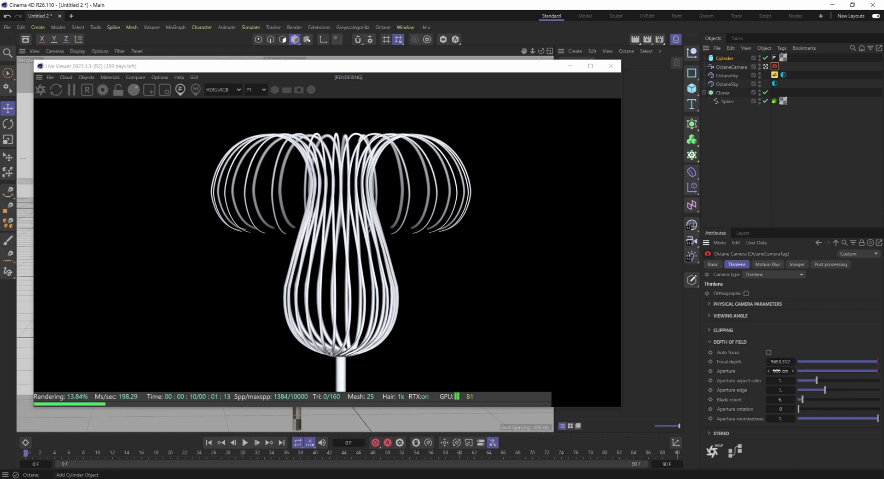
pyautogui.write('1000')
pyautogui.press('Return')
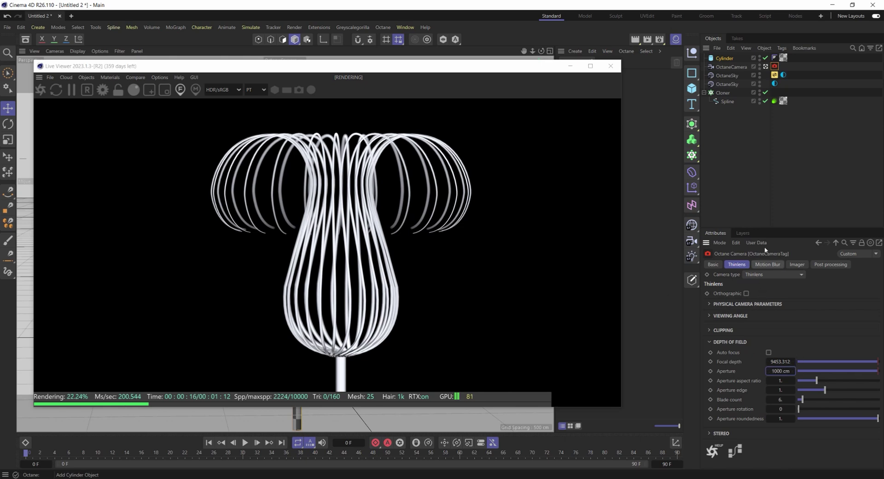
# Uncover the viewport and move the Octane camera closer so the form fills more of the frame.
pyautogui.moveTo(364, 73); pyautogui.dragTo(670, 76)
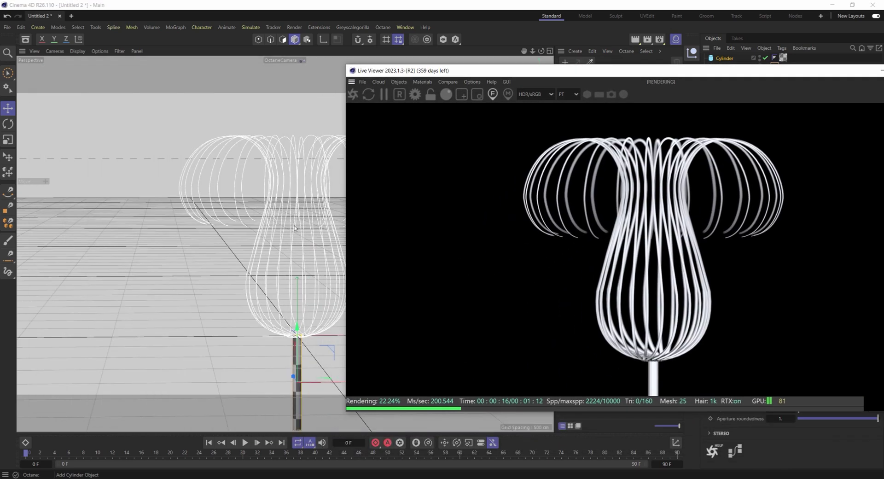
pyautogui.hotkey('ctrl', 'z')
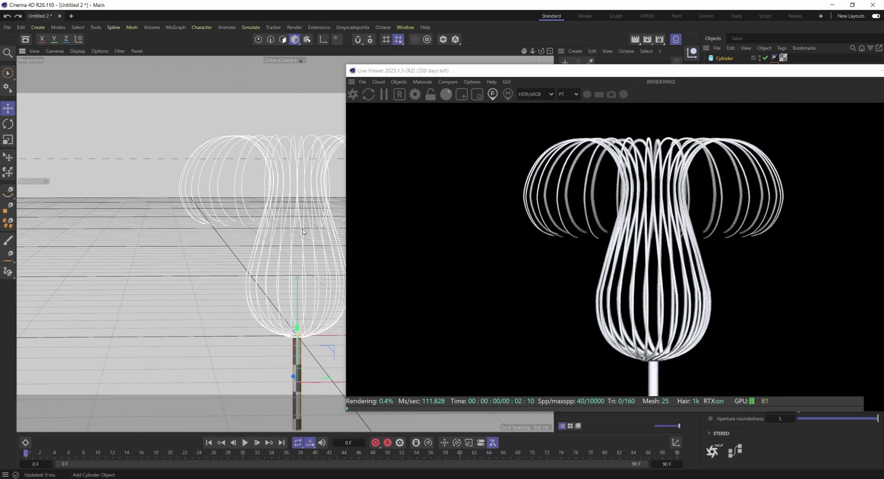
pyautogui.keyDown('alt'); pyautogui.moveTo(302, 228); pyautogui.dragTo(310, 223, button='right'); pyautogui.keyUp('alt')
pyautogui.scroll(5, 306, 230)
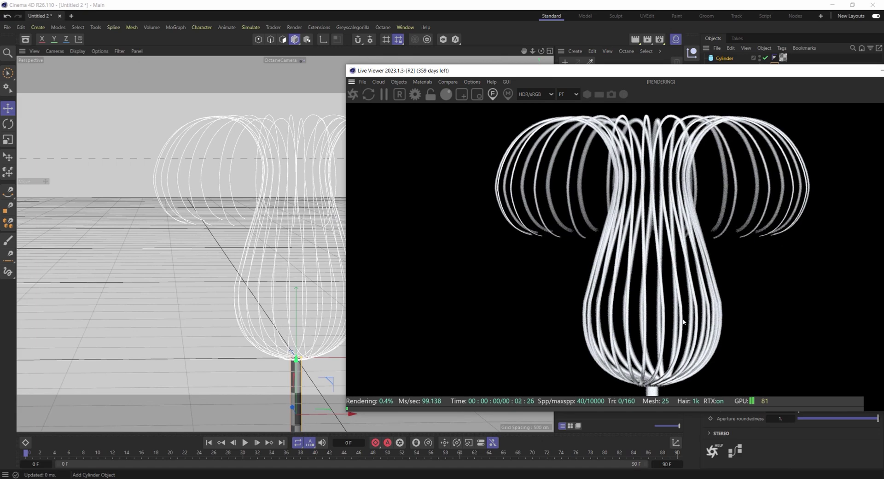
pyautogui.moveTo(650, 70); pyautogui.dragTo(329, 55)
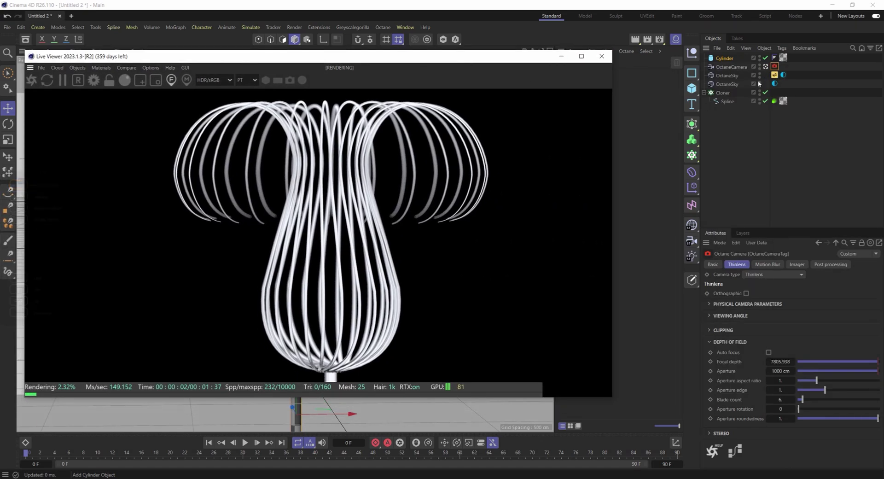
# Increase the Cloner's radial clone count to 80.
pyautogui.click(724, 93)
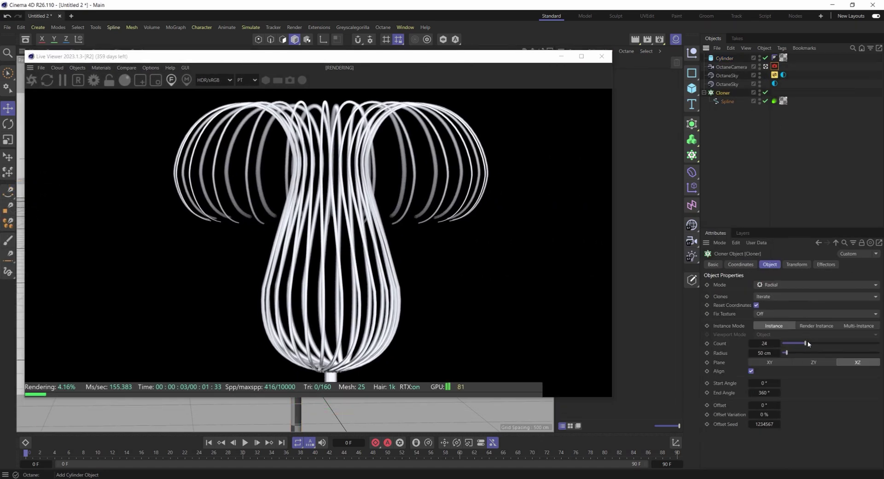
pyautogui.moveTo(806, 345); pyautogui.dragTo(850, 342)
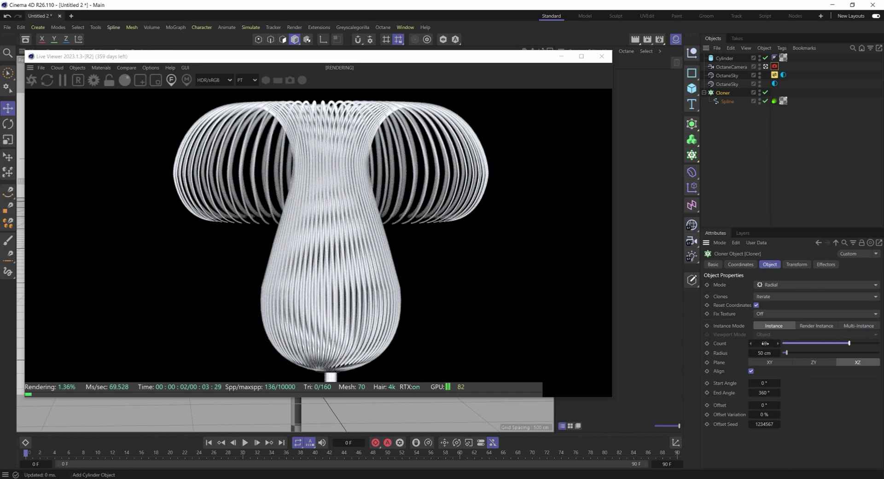
pyautogui.click(768, 345)
pyautogui.write('80')
pyautogui.press('Return')
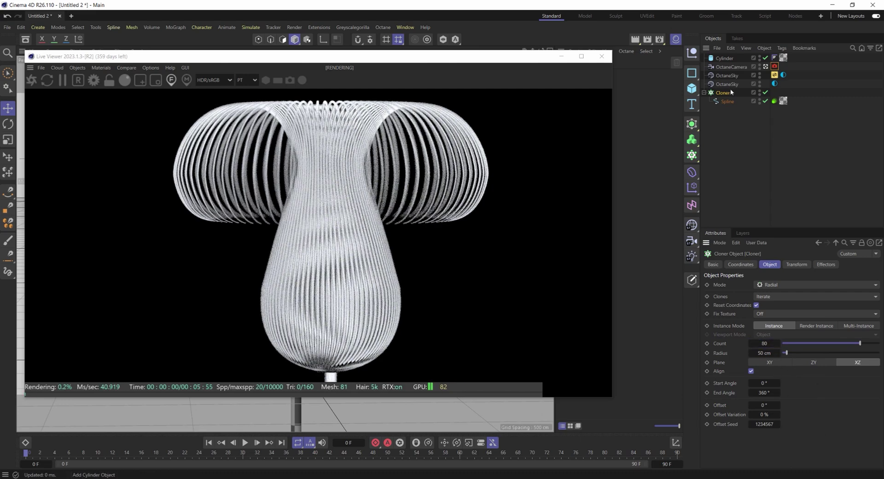
# Add a Random effector to the Cloner and set its position variation to 10 cm in X, Y and Z.
pyautogui.click(692, 187)
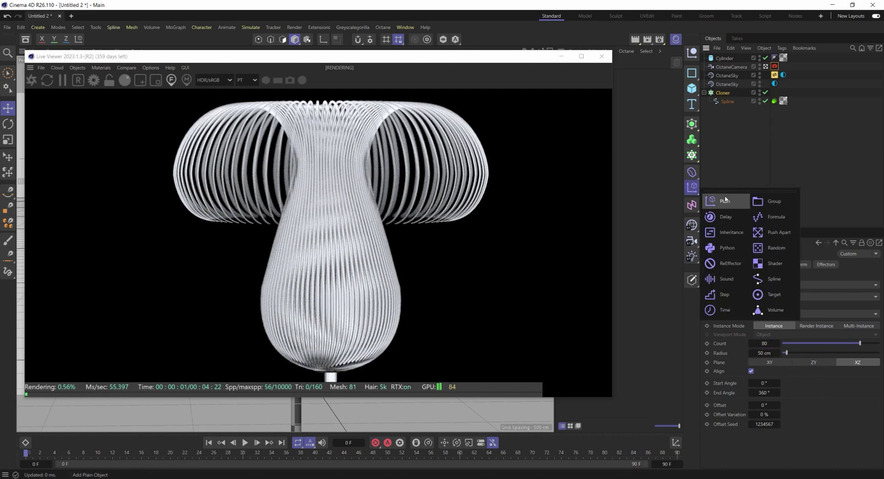
pyautogui.click(777, 248)
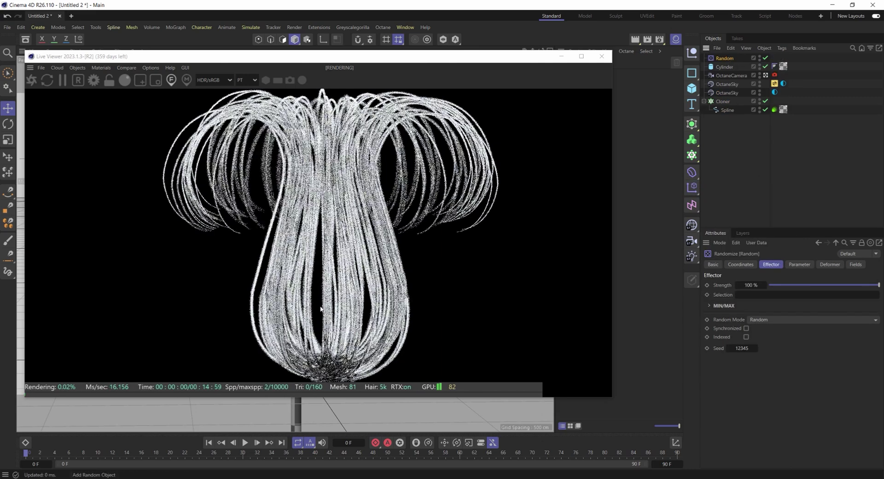
pyautogui.click(799, 265)
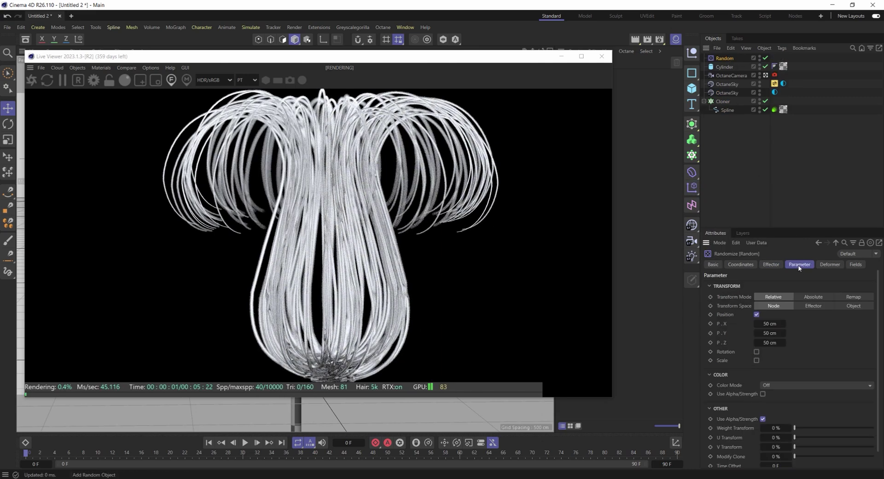
pyautogui.click(770, 324)
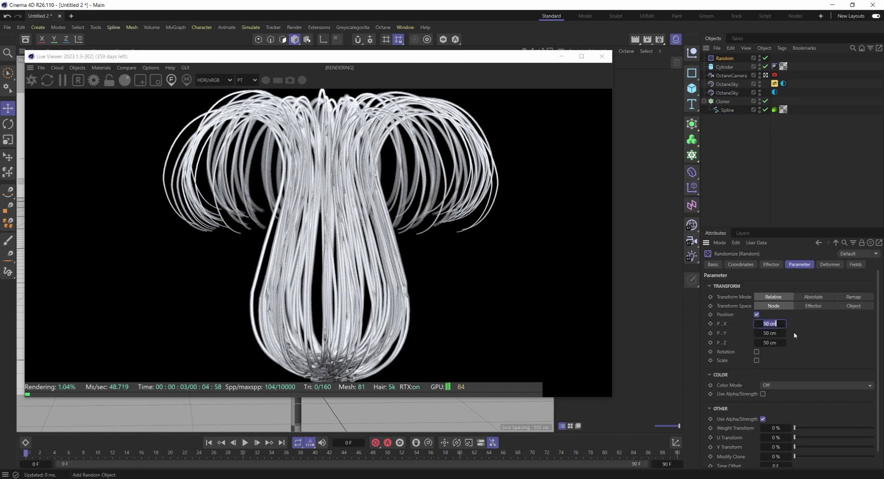
pyautogui.write('10')
pyautogui.click(774, 333)
pyautogui.write('10')
pyautogui.click(768, 343)
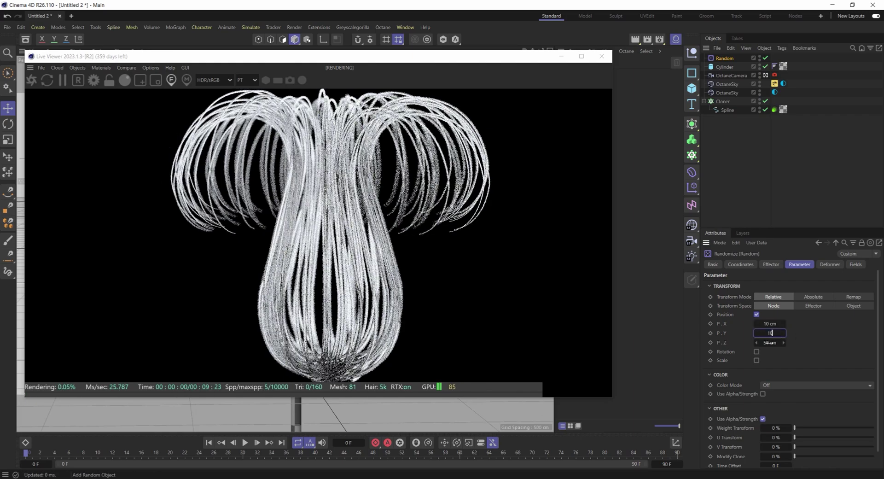
pyautogui.click(770, 343)
pyautogui.write('10')
pyautogui.press('Return')
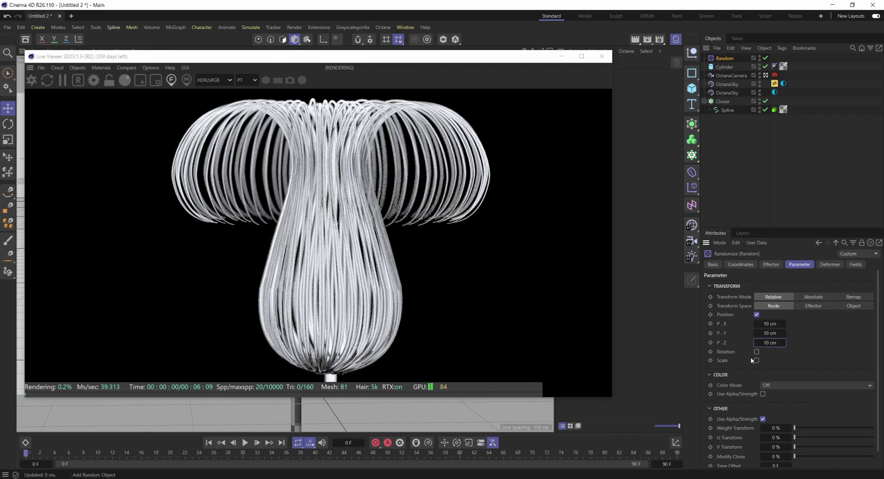
# Enable rotation in the Random effector and set heading, pitch and bank to 1° each.
pyautogui.click(756, 352)
pyautogui.click(785, 361)
pyautogui.click(785, 370)
pyautogui.click(784, 379)
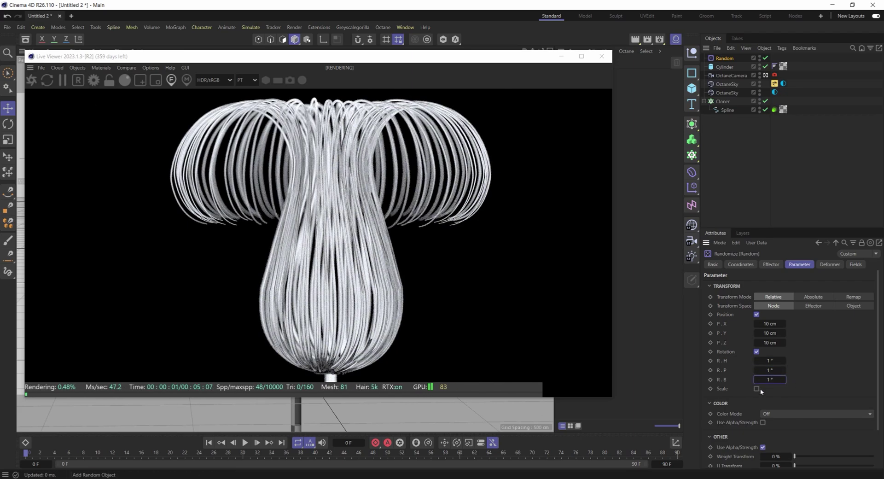
# Enable scale in the Random effector and set the Y scale variation to 0.05.
pyautogui.click(757, 389)
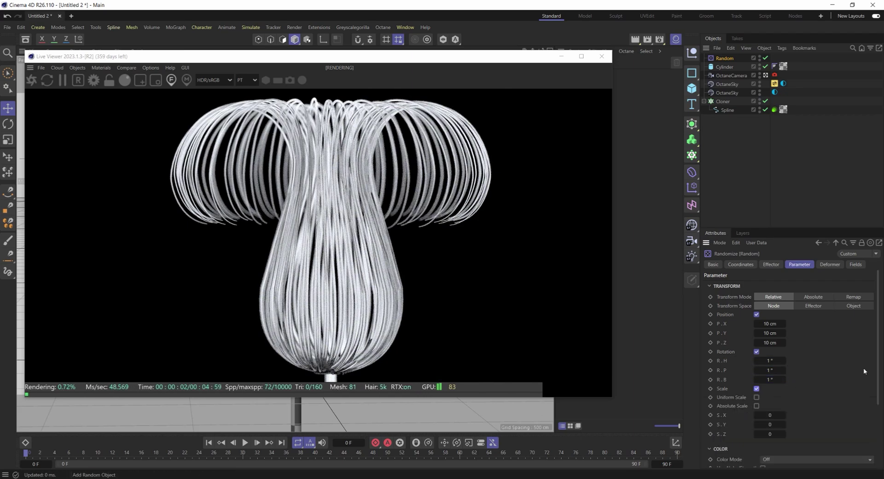
pyautogui.click(775, 427)
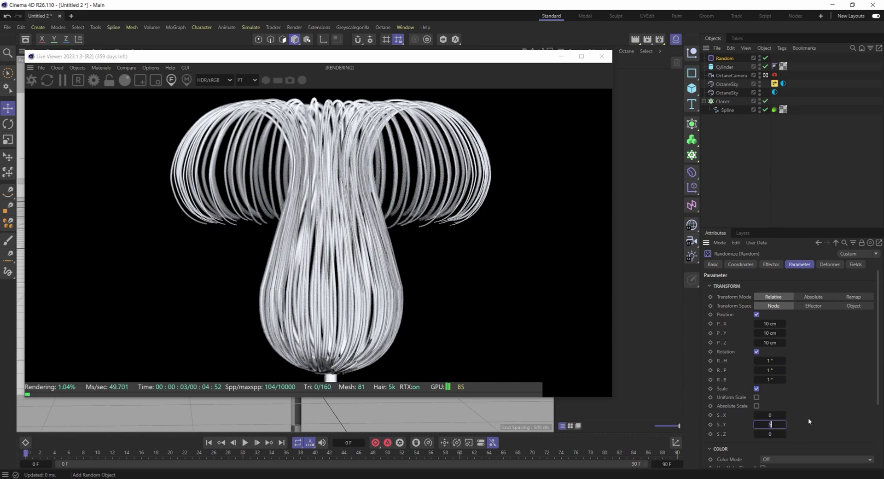
pyautogui.press('Return')
pyautogui.write('.05')
pyautogui.press('Return')
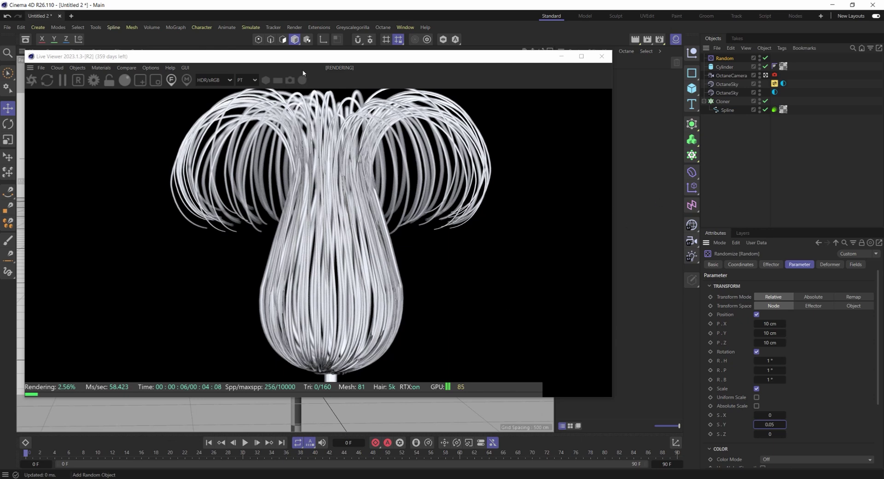
# Pull the camera back slightly so the whole flower form fits inside the Octane render.
pyautogui.moveTo(301, 60); pyautogui.dragTo(528, 64)
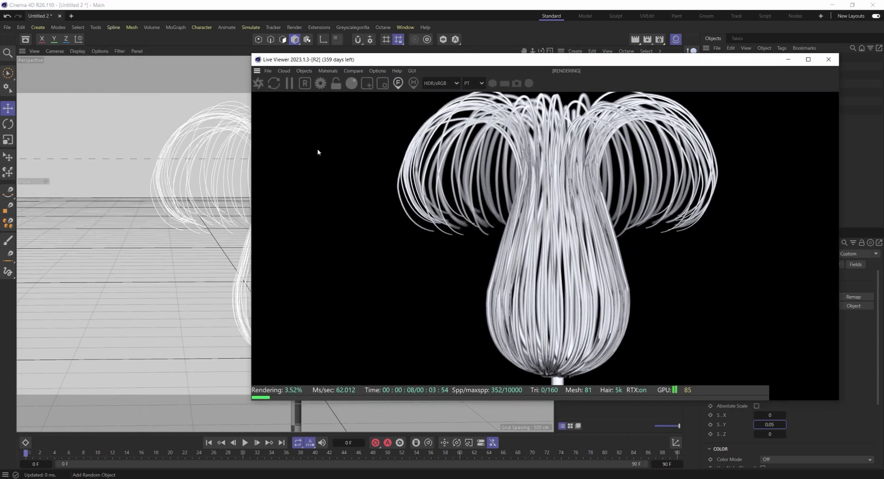
pyautogui.moveTo(369, 64); pyautogui.dragTo(486, 48)
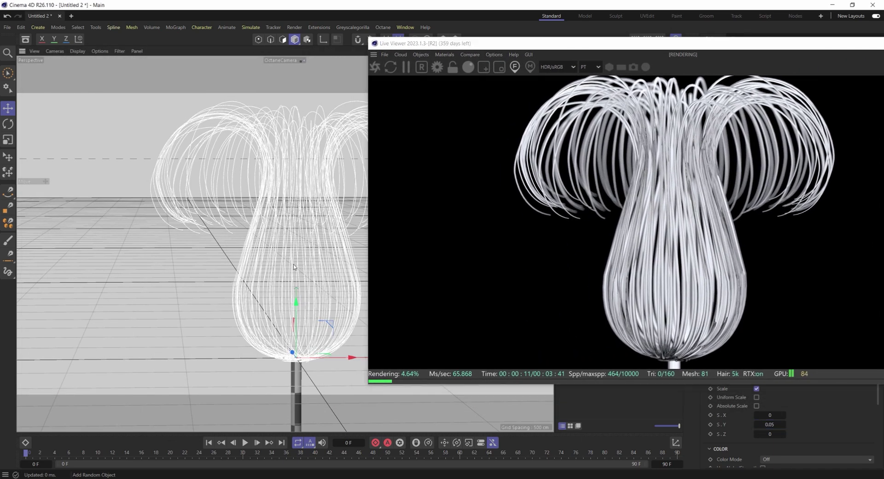
pyautogui.scroll(-5, 294, 263)
pyautogui.keyDown('alt'); pyautogui.moveTo(297, 259); pyautogui.dragTo(297, 269, button='middle'); pyautogui.keyUp('alt')
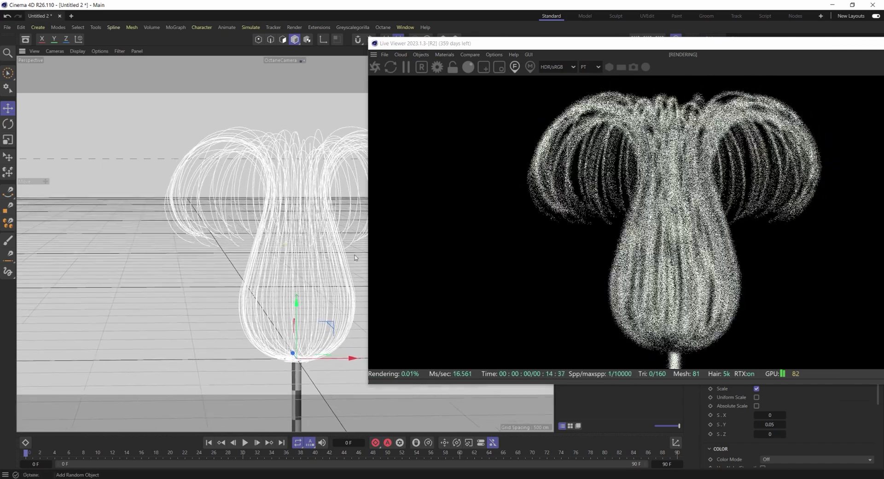
pyautogui.rightClick(673, 313)
pyautogui.click(675, 323)
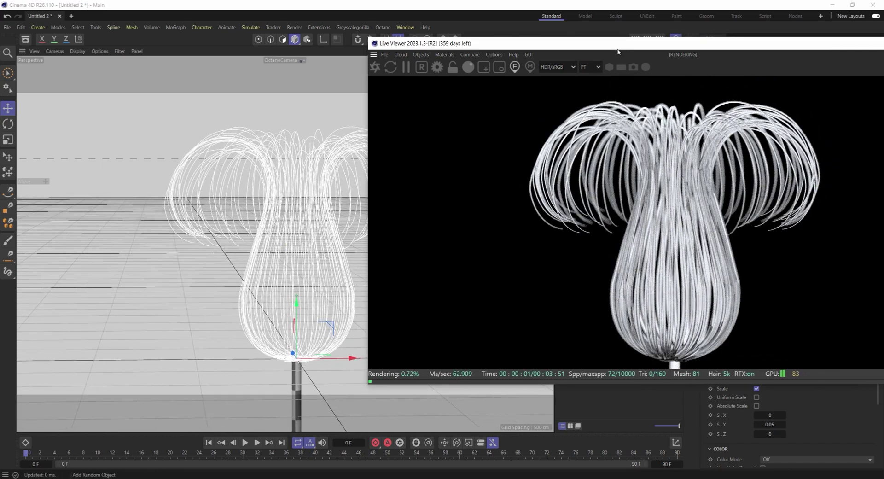
pyautogui.moveTo(427, 44); pyautogui.dragTo(67, 57)
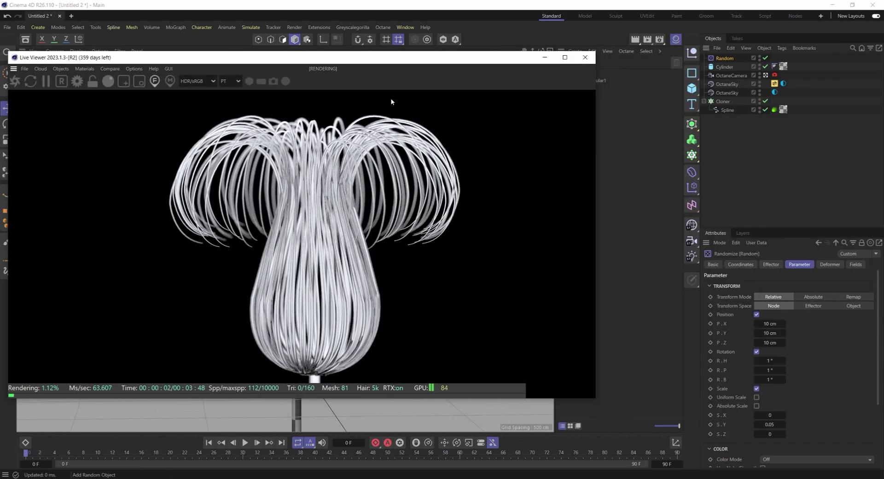
# Duplicate the Cloner together with its spline and rename the original Cloner Main_Flower.
pyautogui.click(722, 102)
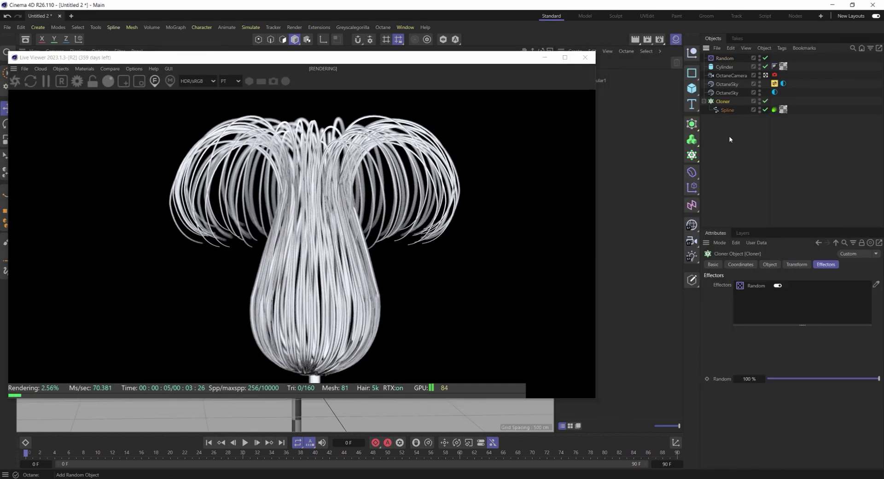
pyautogui.hotkey('ctrl', 'c')
pyautogui.hotkey('ctrl', 'v')
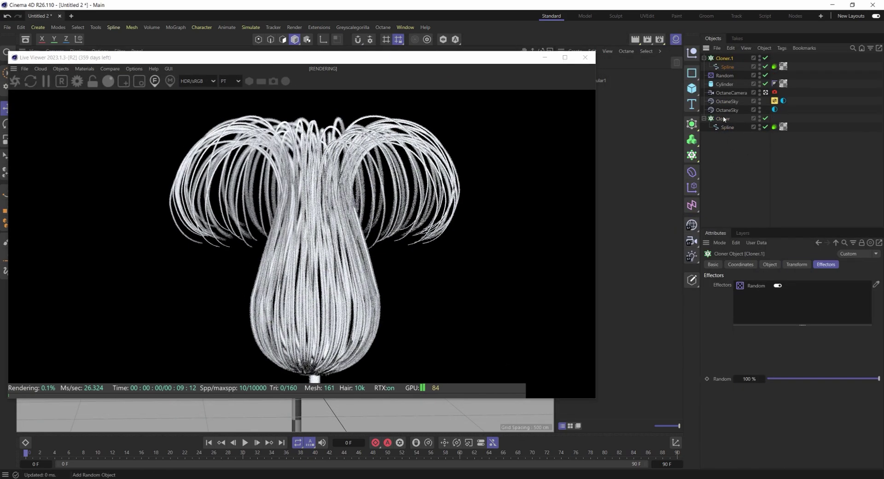
pyautogui.doubleClick(727, 118)
pyautogui.write('Main')
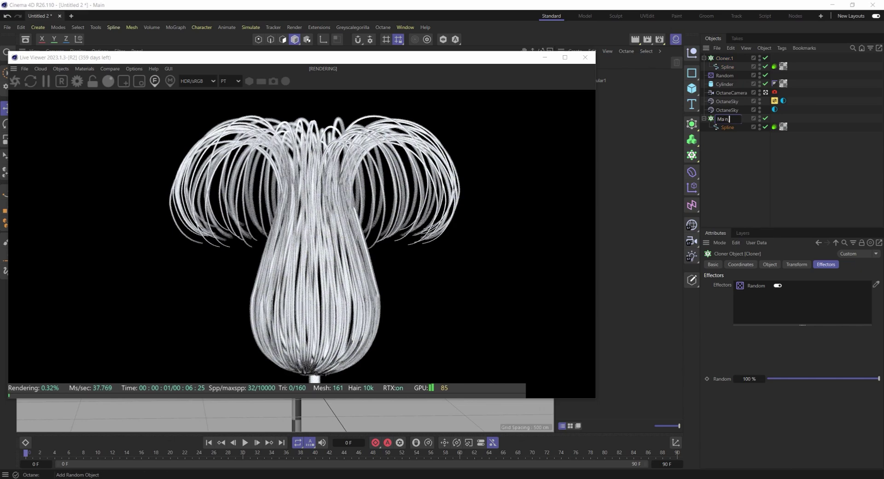
pyautogui.write('_Flower')
pyautogui.press('Return')
# Rename the duplicated Cloner Inside_Flower.
pyautogui.doubleClick(726, 60)
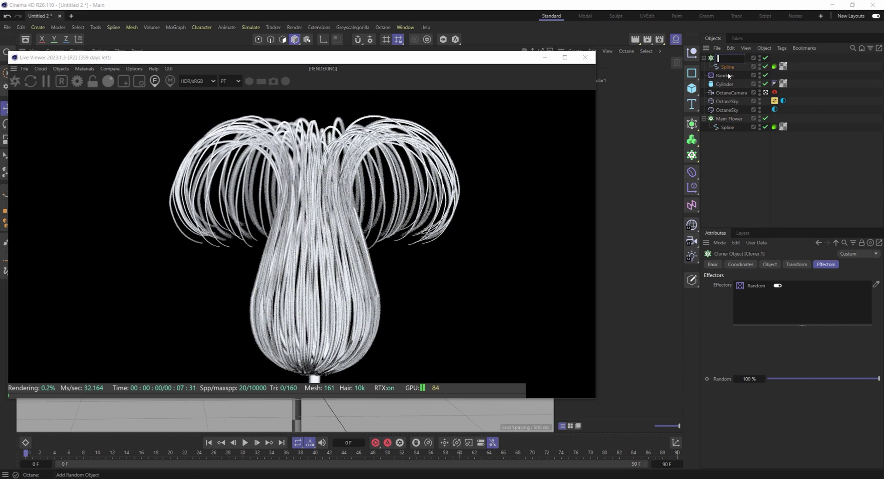
pyautogui.write('Ins')
pyautogui.write('id')
pyautogui.write('e_Flower')
pyautogui.press('Return')
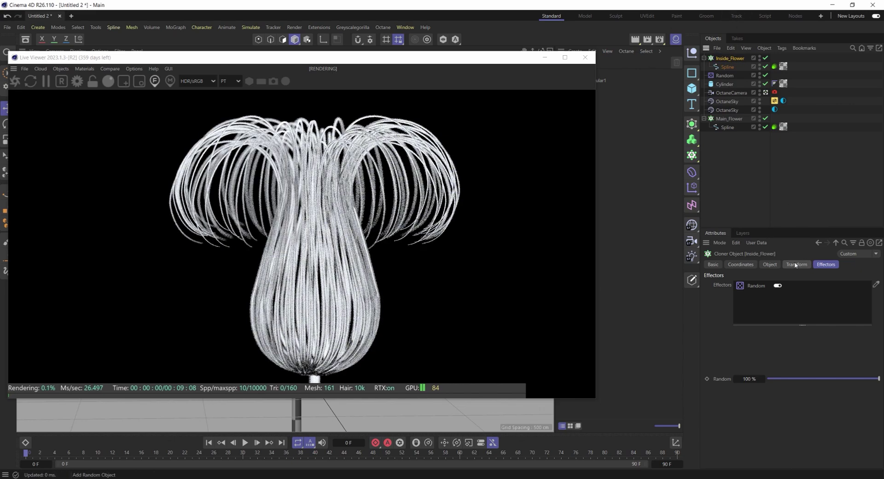
# Set the Y scale in the Inside_Flower Cloner's transform to 1.1.
pyautogui.click(795, 265)
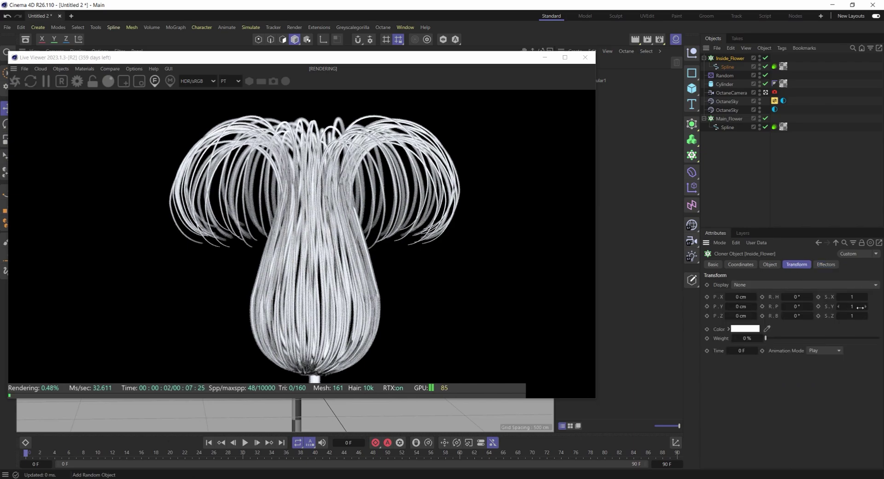
pyautogui.moveTo(860, 307); pyautogui.dragTo(859, 308)
pyautogui.click(866, 307)
pyautogui.click(866, 307)
pyautogui.click(851, 307)
pyautogui.write('1.1')
pyautogui.press('Return')
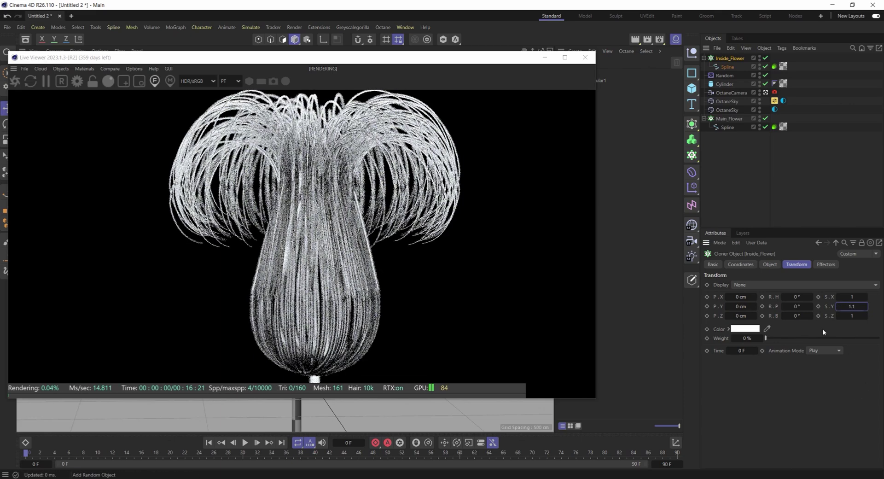
# Set the Inside_Flower Cloner's transform scale to 0.5 in X and Z and 1.5 in Y.
pyautogui.click(852, 297)
pyautogui.write('.5')
pyautogui.click(850, 317)
pyautogui.write('.5')
pyautogui.press('Return')
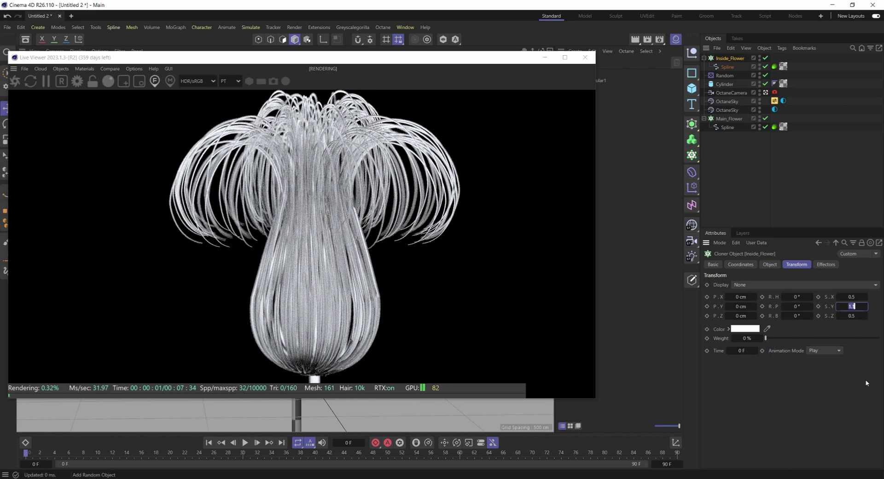
pyautogui.press('BackSpace')
pyautogui.write('1.5')
pyautogui.press('Return')
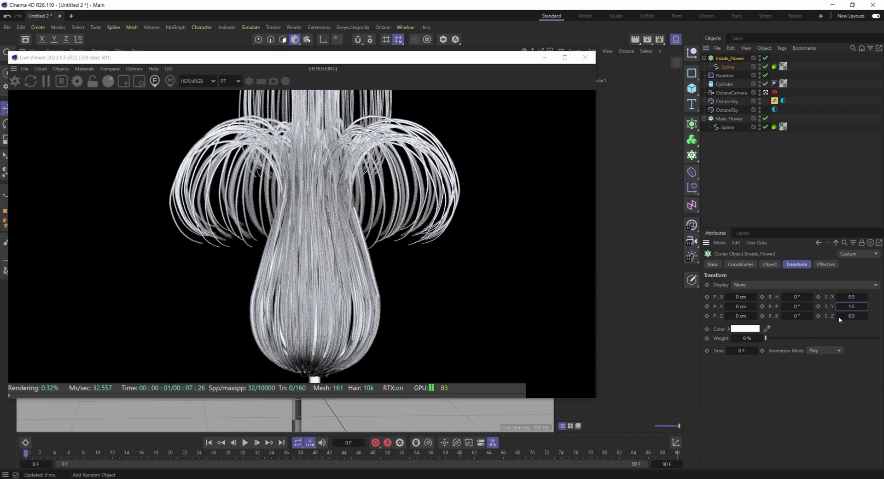
# Set the Inside_Flower spline's Octane hair root thickness to 0.25 and tip thickness to 4.
pyautogui.click(774, 66)
pyautogui.doubleClick(762, 303)
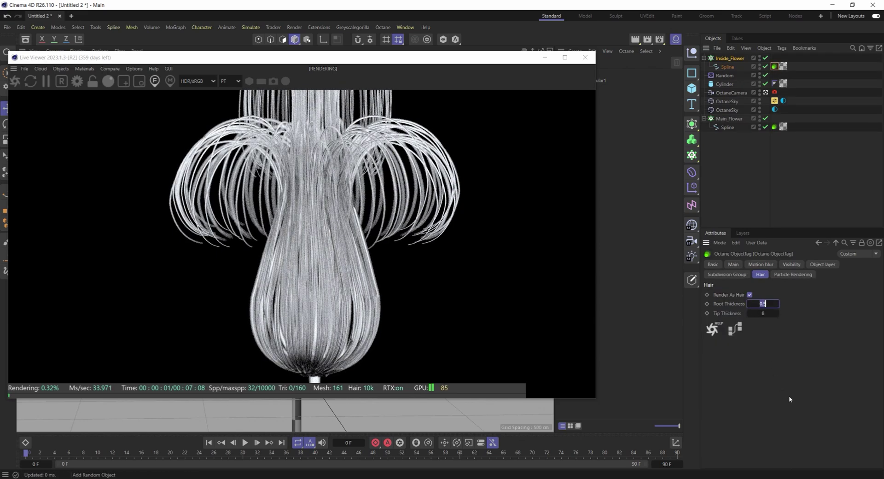
pyautogui.write('.')
pyautogui.doubleClick(760, 313)
pyautogui.write('4')
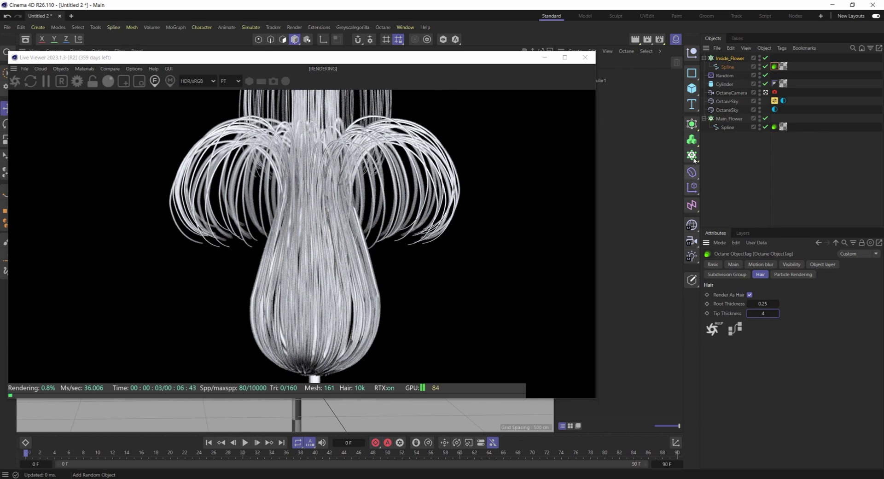
# Add a second Random effector for Inside_Flower and disable its position variation.
pyautogui.click(694, 190)
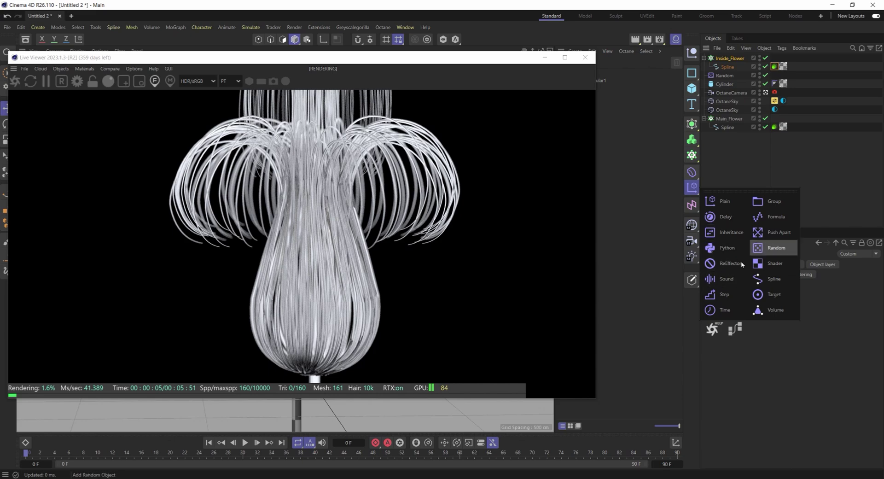
pyautogui.click(776, 248)
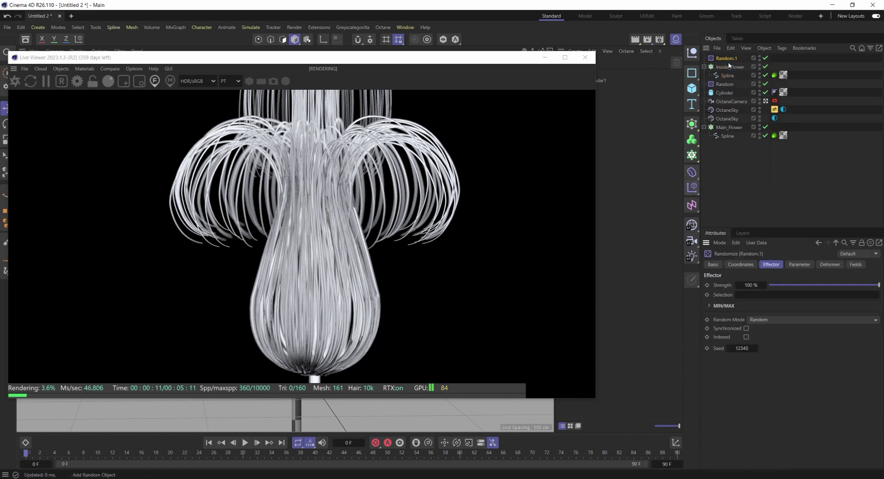
pyautogui.click(800, 264)
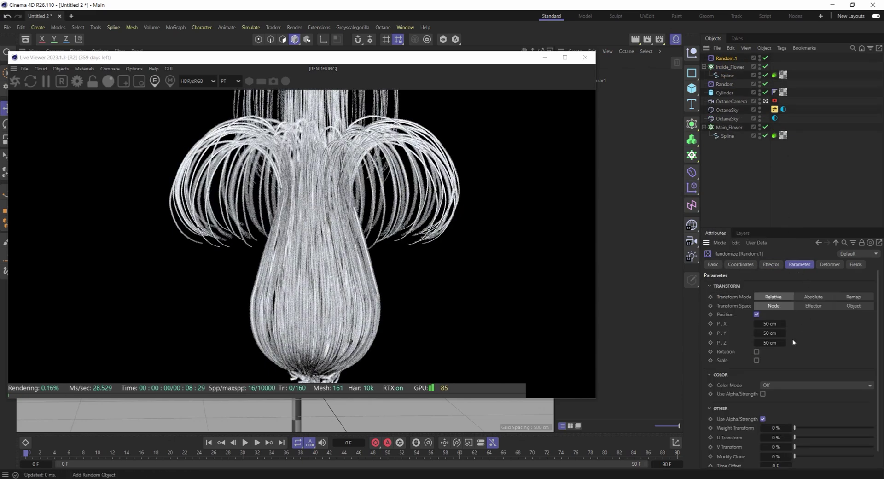
pyautogui.click(756, 314)
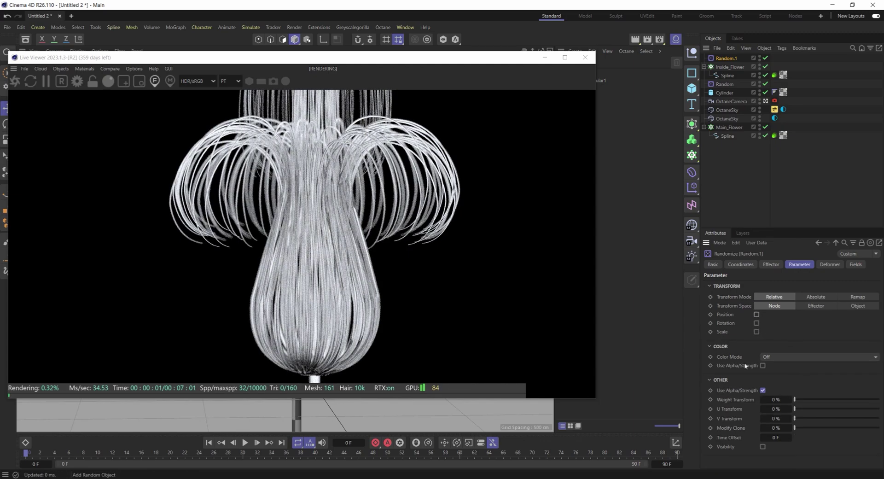
# Enable rotation in the second Random effector and set the pitch variation to 52°.
pyautogui.click(756, 324)
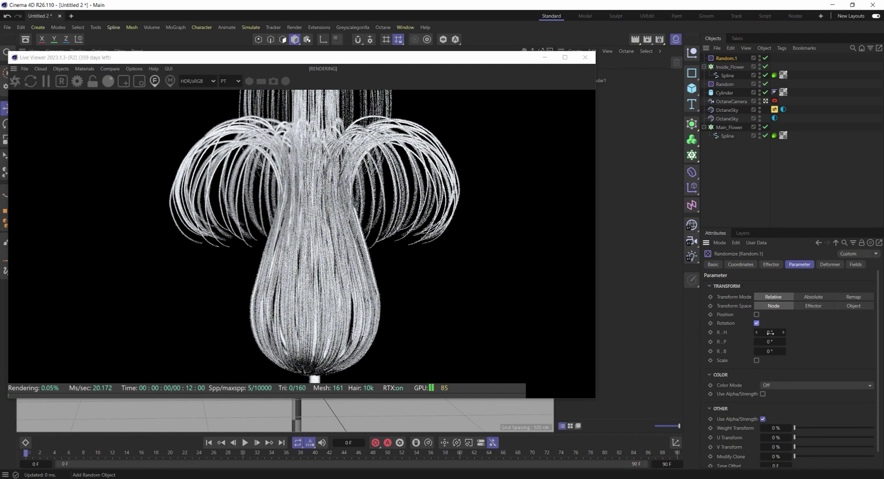
pyautogui.moveTo(779, 332)
pyautogui.mouseDown()
pyautogui.moveTo(777, 341)
pyautogui.moveTo(800, 340)
pyautogui.moveTo(772, 341)
pyautogui.mouseUp()
pyautogui.hotkey('ctrl', 'z')
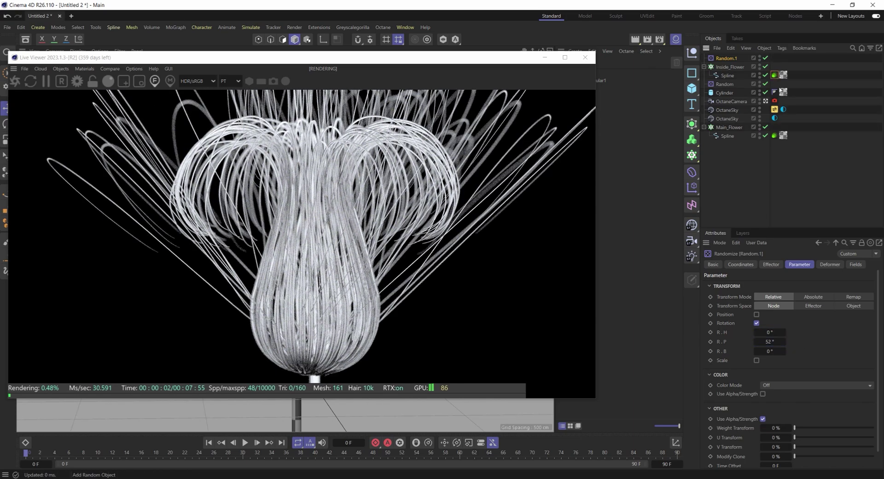
# Set the hair tip thickness of the Inside_Flower spline to 1.
pyautogui.click(774, 75)
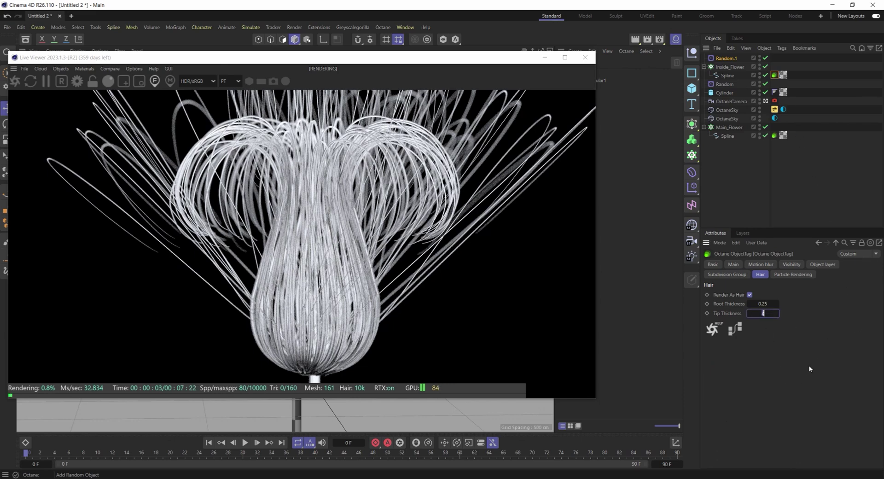
pyautogui.press('Return')
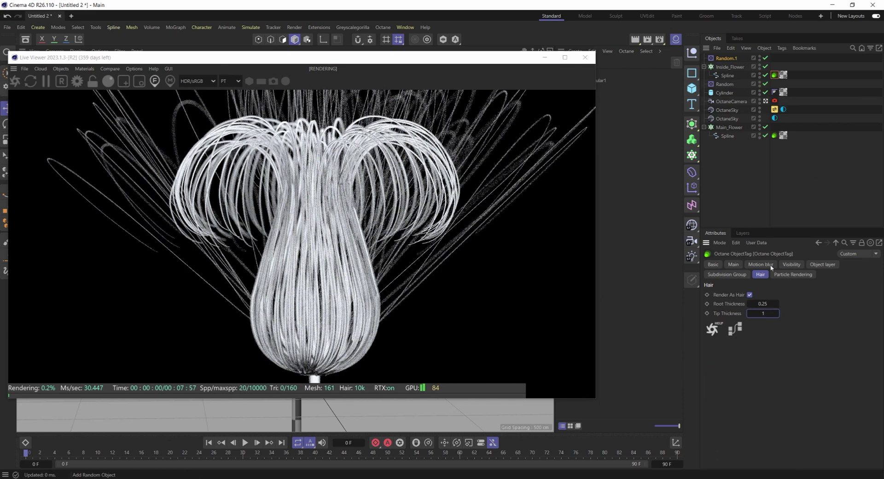
# Set the second Random effector's rotation variation to 18° pitch and 65° bank, keeping heading at 0°.
pyautogui.click(728, 58)
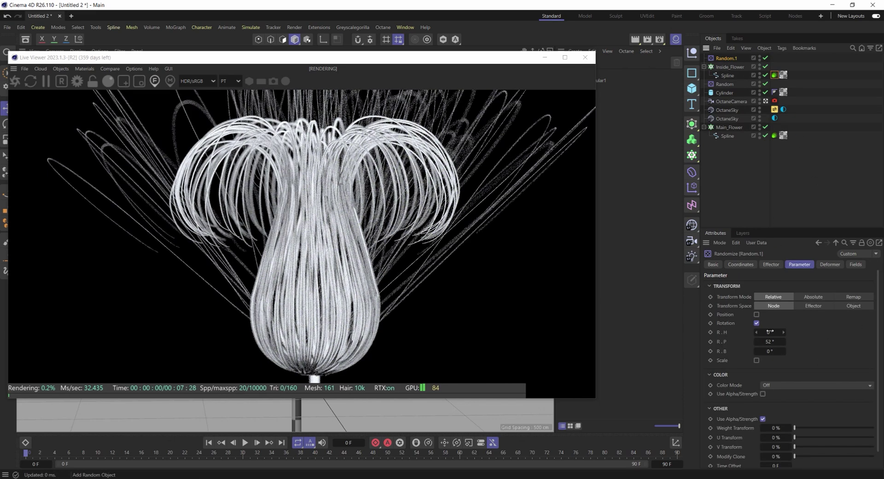
pyautogui.moveTo(771, 331); pyautogui.dragTo(824, 325)
pyautogui.hotkey('ctrl', 'z')
pyautogui.moveTo(769, 351); pyautogui.dragTo(754, 341)
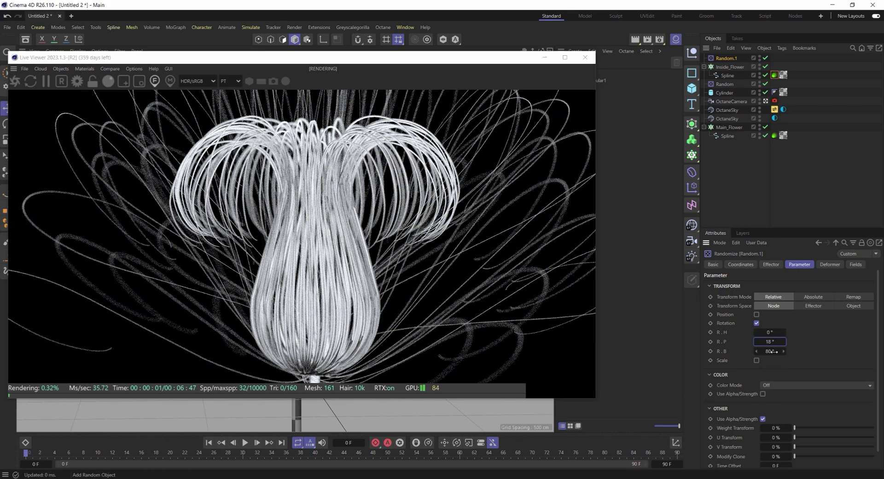
pyautogui.moveTo(774, 351); pyautogui.dragTo(766, 351)
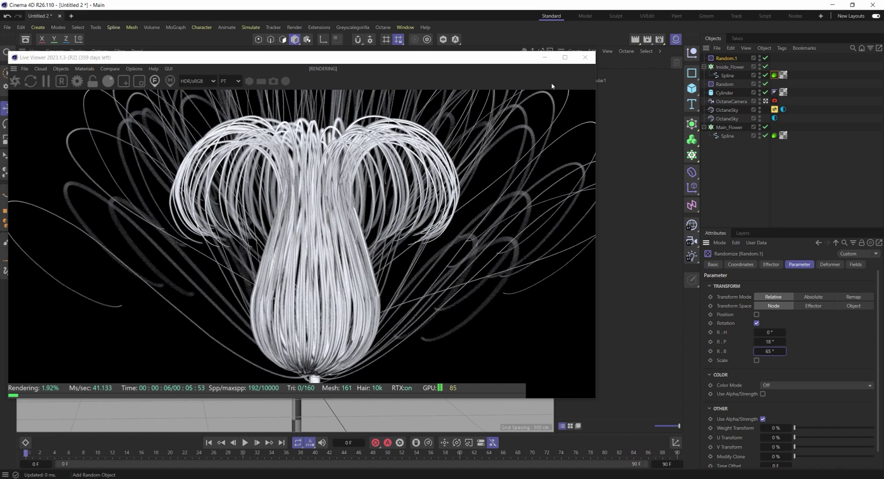
# Add a sphere and raise it from the top of the stem into the middle of the flower's bulb.
pyautogui.click(693, 90)
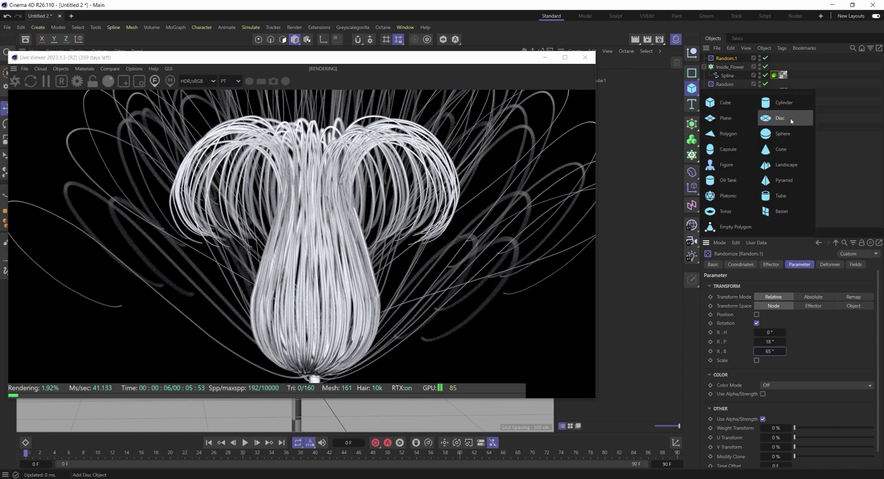
pyautogui.click(779, 139)
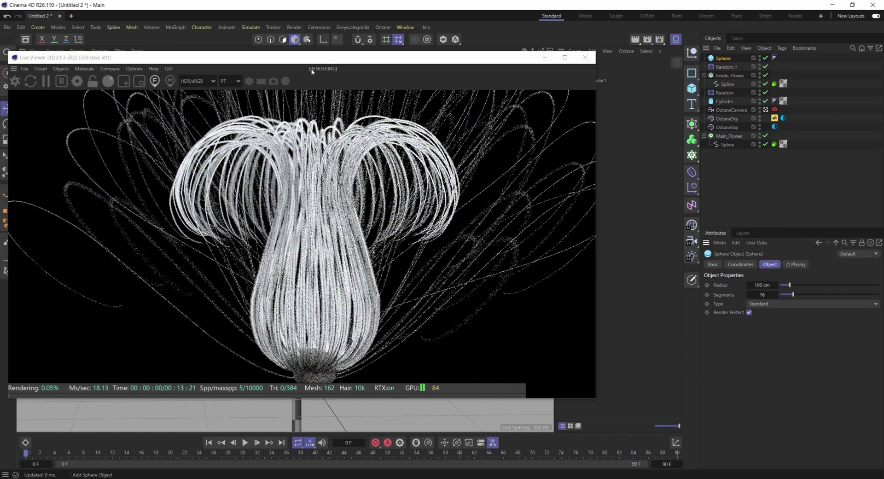
pyautogui.moveTo(302, 59); pyautogui.dragTo(689, 77)
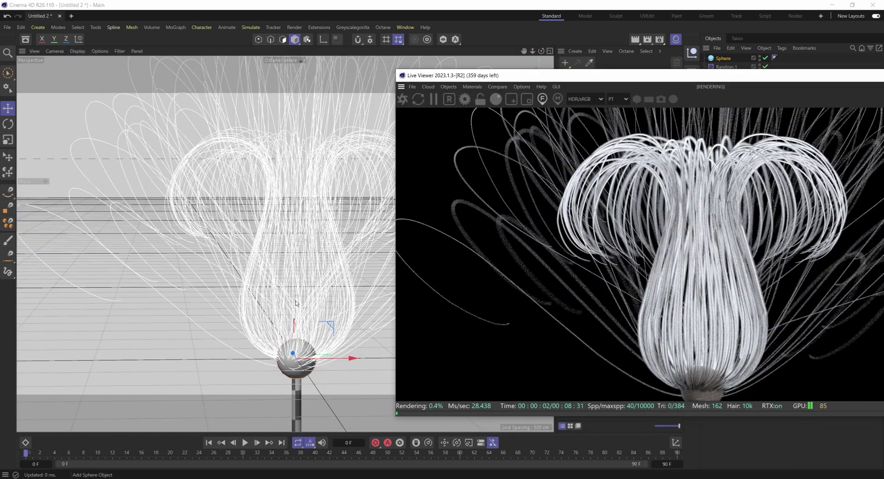
pyautogui.moveTo(292, 321); pyautogui.dragTo(293, 262)
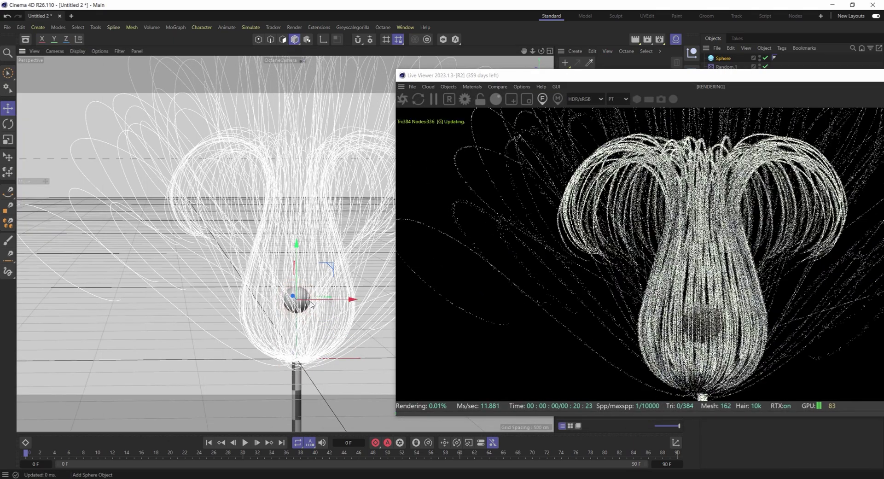
pyautogui.moveTo(617, 76); pyautogui.dragTo(255, 49)
# Make the sphere an icosahedron with a radius of about 67.5 cm and 10 segments, and delete its Phong tag.
pyautogui.click(782, 303)
pyautogui.click(778, 352)
pyautogui.click(765, 295)
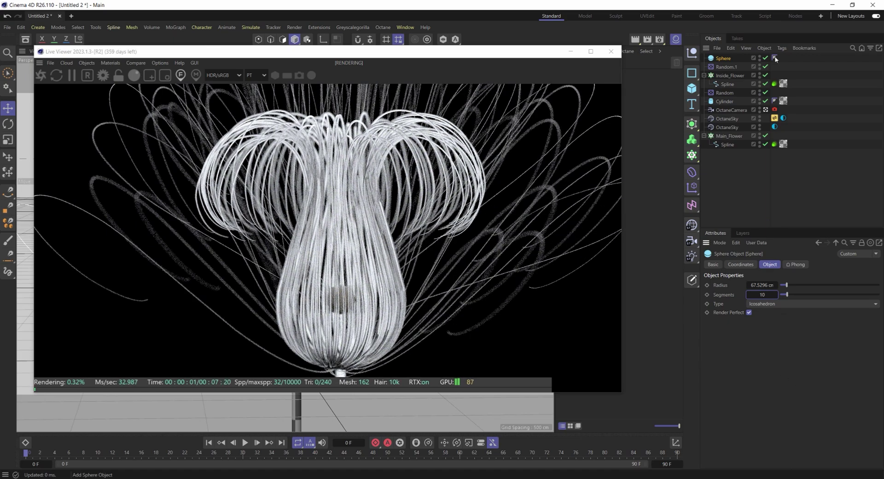
pyautogui.click(775, 57)
pyautogui.press('Delete')
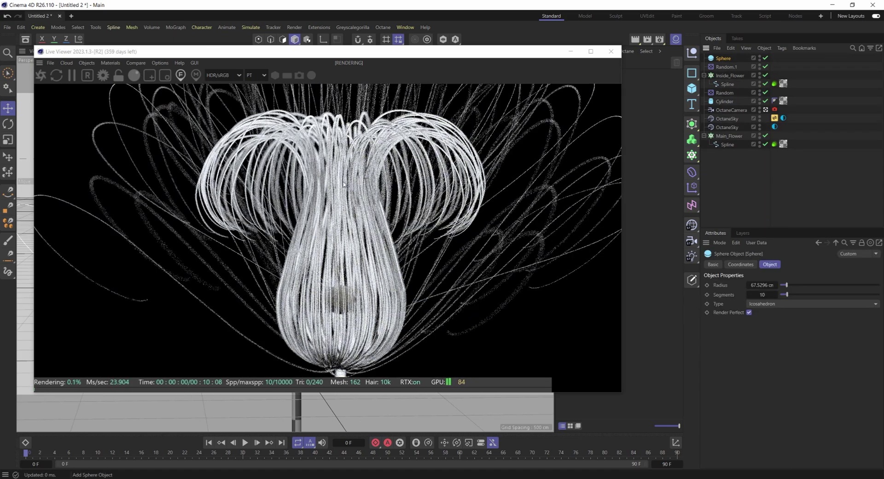
# Create an Octane Diffuse material and apply it to the sphere.
pyautogui.click(110, 62)
pyautogui.moveTo(138, 106)
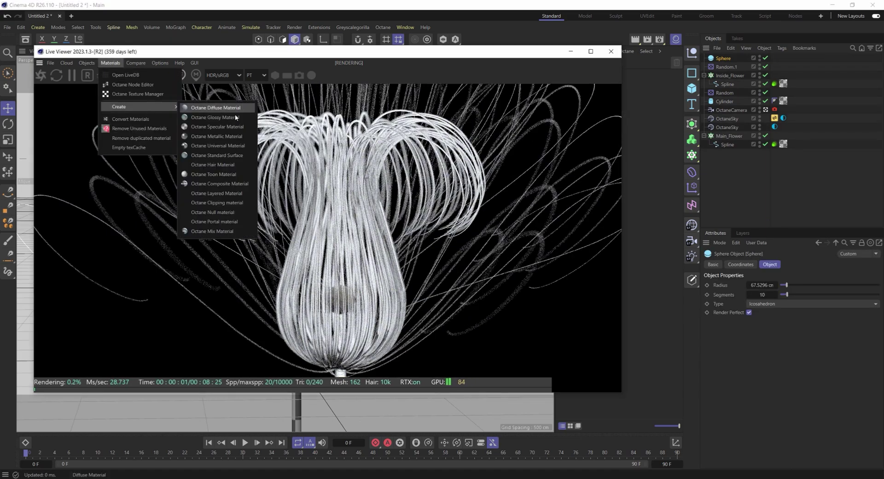
pyautogui.click(222, 107)
pyautogui.moveTo(522, 53); pyautogui.dragTo(454, 66)
pyautogui.moveTo(562, 79); pyautogui.dragTo(722, 59)
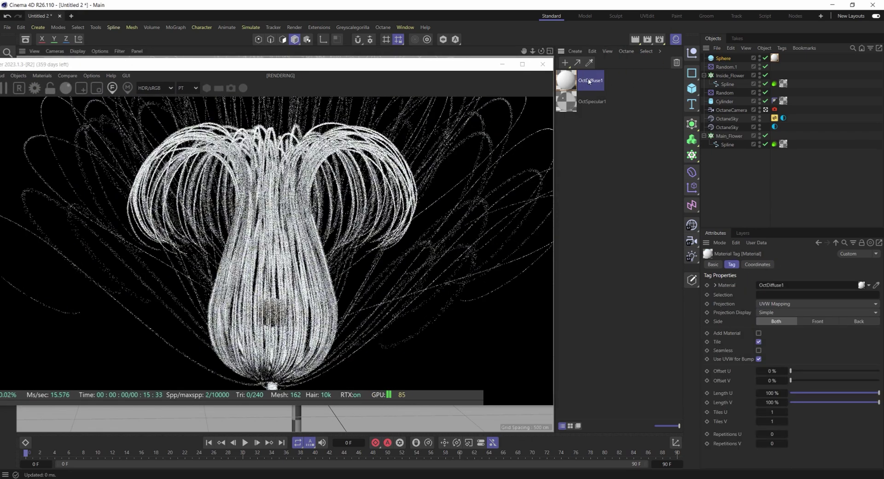
# Add a blackbody emission to the sphere's diffuse material.
pyautogui.doubleClick(568, 82)
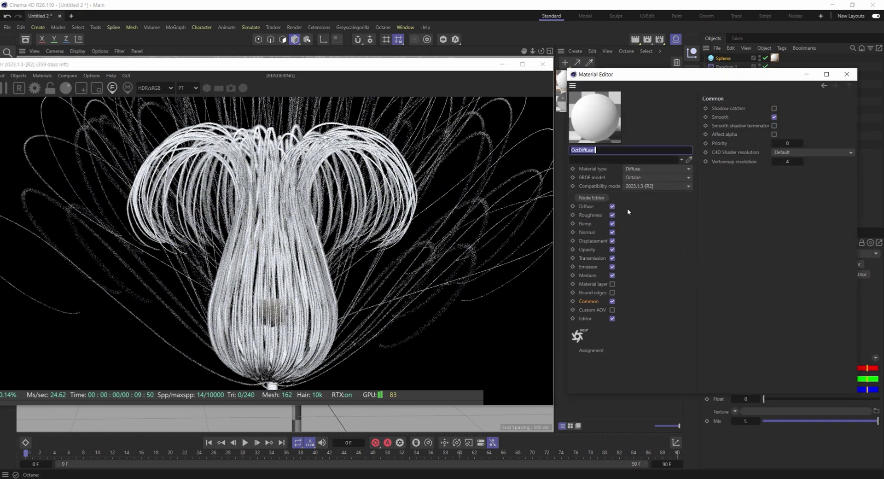
pyautogui.click(589, 266)
pyautogui.click(732, 108)
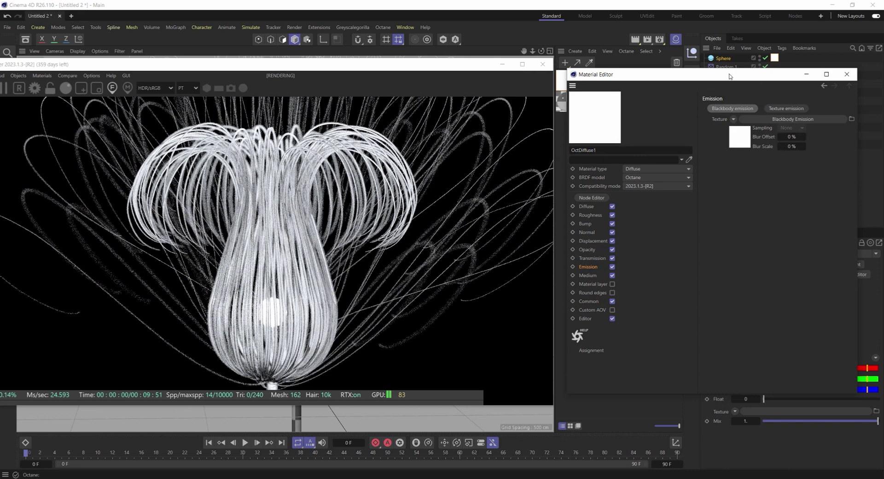
pyautogui.click(846, 75)
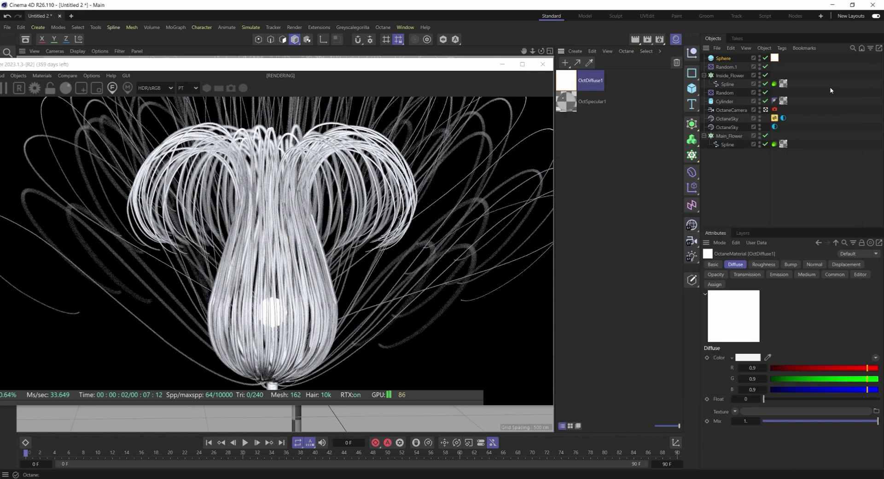
# Enable the Octane camera's post processing with a bloom power of about 35.6, glare power about 80.6 and cutoff about 0.52.
pyautogui.click(774, 109)
pyautogui.click(830, 264)
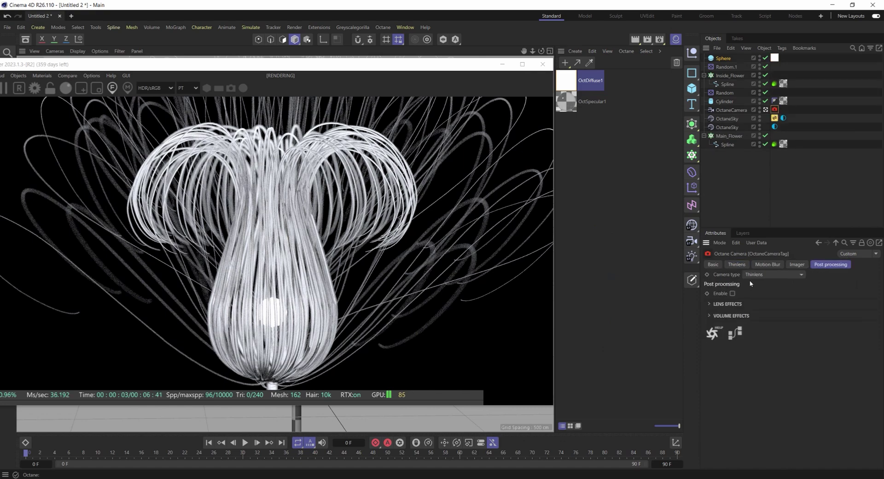
pyautogui.click(733, 294)
pyautogui.click(714, 305)
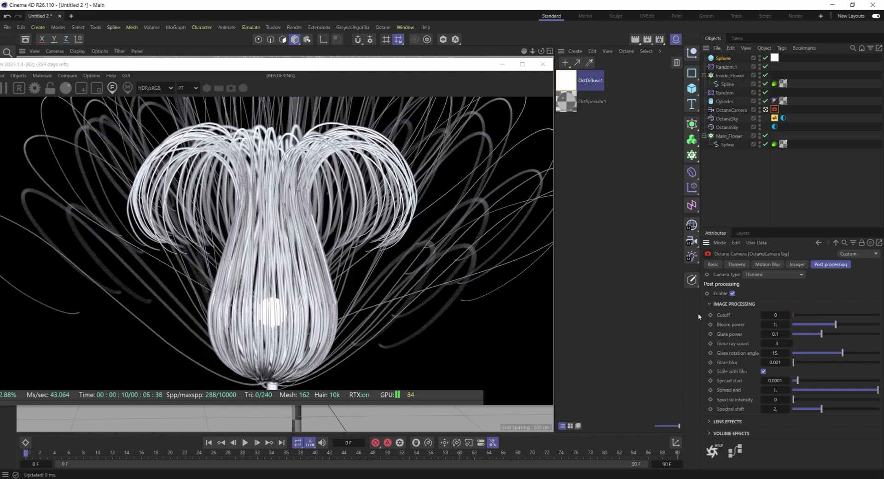
pyautogui.moveTo(836, 324)
pyautogui.mouseDown()
pyautogui.moveTo(859, 324)
pyautogui.moveTo(833, 334)
pyautogui.moveTo(850, 332)
pyautogui.mouseUp()
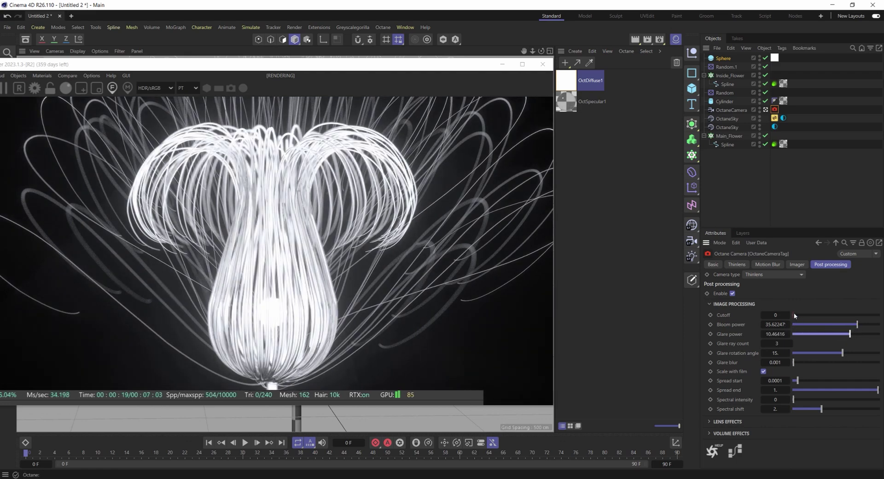
pyautogui.moveTo(795, 316); pyautogui.dragTo(863, 333)
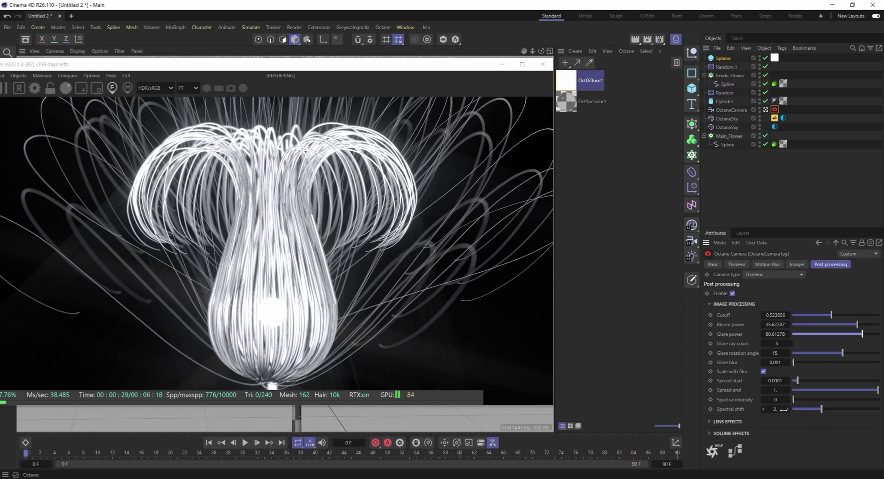
# Set the camera's spectral intensity to about 0.93, glare ray count to 2, glare rotation angle to 0 and spectral shift to about 1.8.
pyautogui.moveTo(803, 400); pyautogui.dragTo(872, 400)
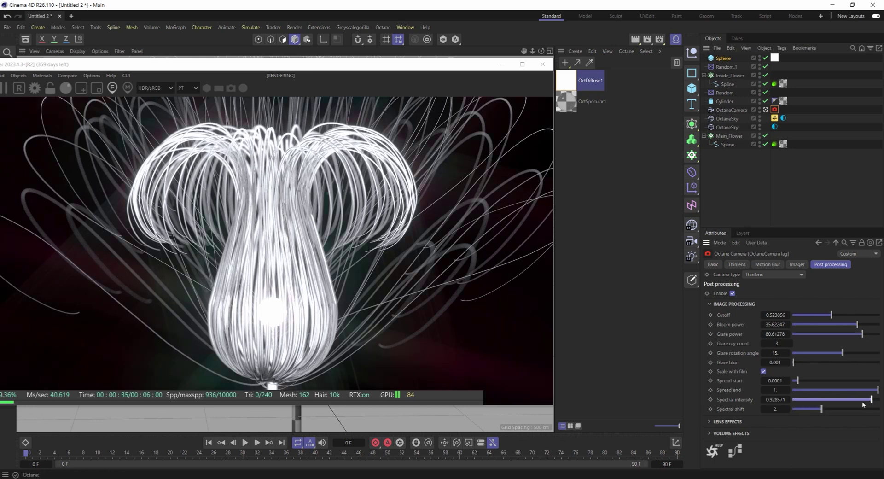
pyautogui.click(763, 344)
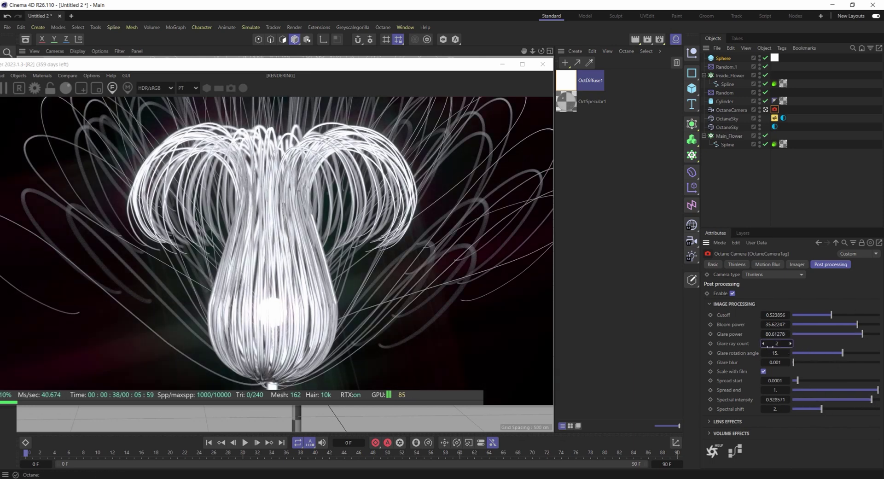
pyautogui.moveTo(842, 354); pyautogui.dragTo(837, 357)
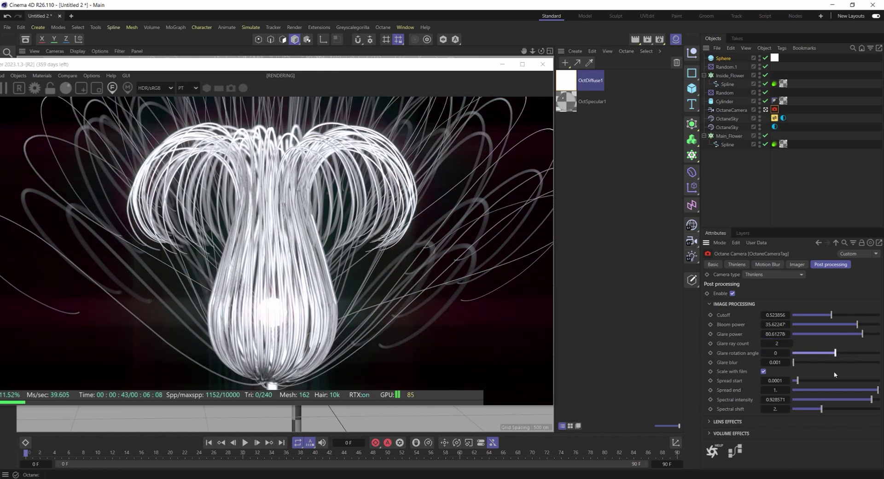
pyautogui.moveTo(823, 411)
pyautogui.mouseDown()
pyautogui.moveTo(806, 409)
pyautogui.moveTo(818, 409)
pyautogui.mouseUp()
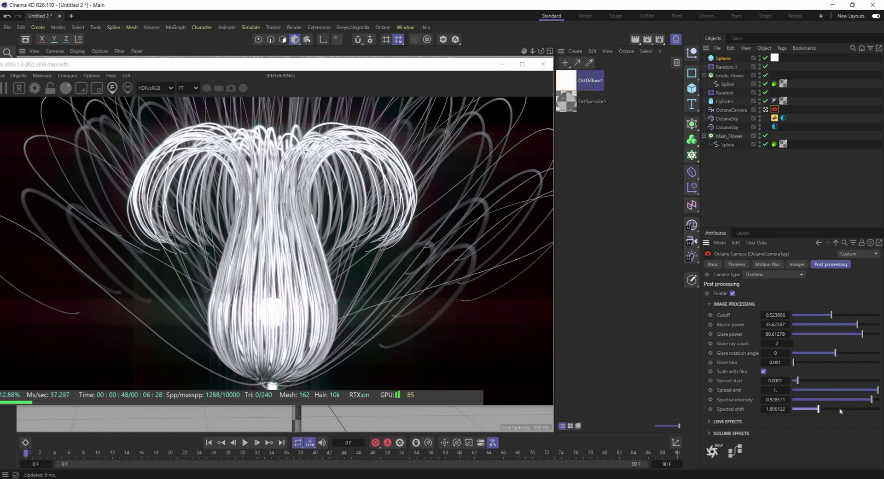
# Set the specular material's dispersion coefficient to about 0.78 in Abbe number mode.
pyautogui.doubleClick(568, 102)
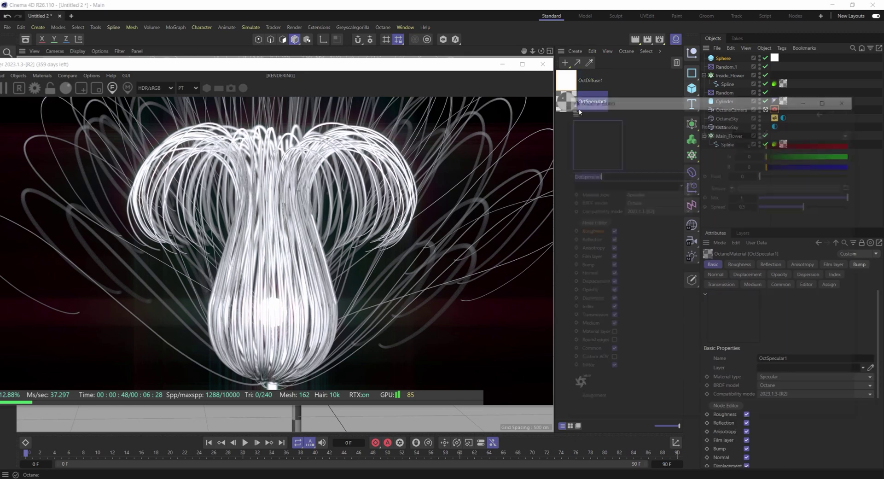
pyautogui.click(594, 299)
pyautogui.moveTo(802, 133); pyautogui.dragTo(840, 134)
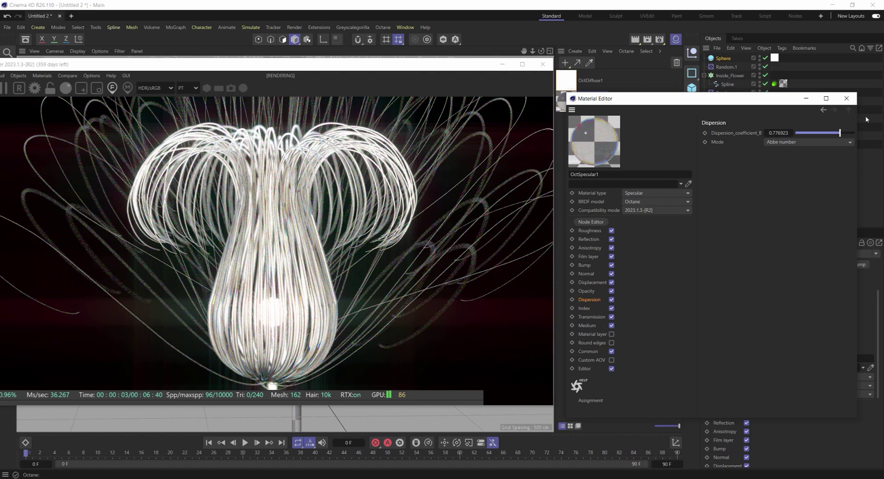
pyautogui.click(846, 98)
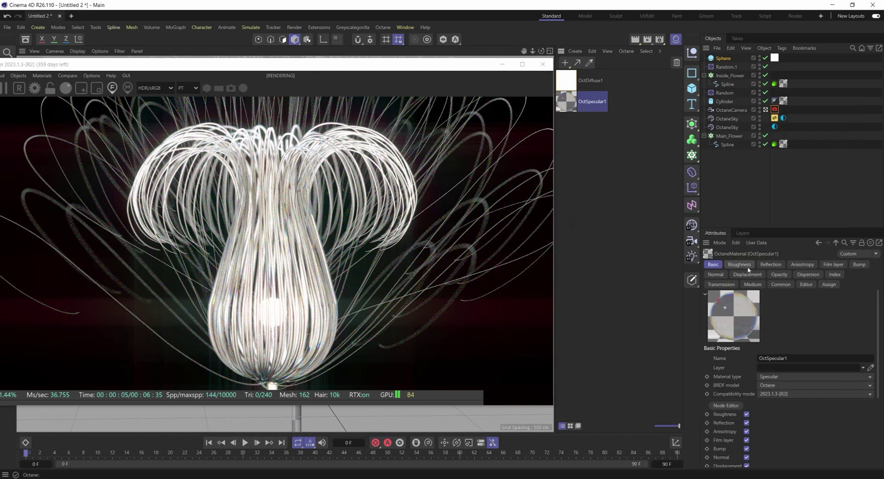
# Set the Octane camera's depth-of-field aperture edge to 3 and aperture roundedness to 0.
pyautogui.click(774, 110)
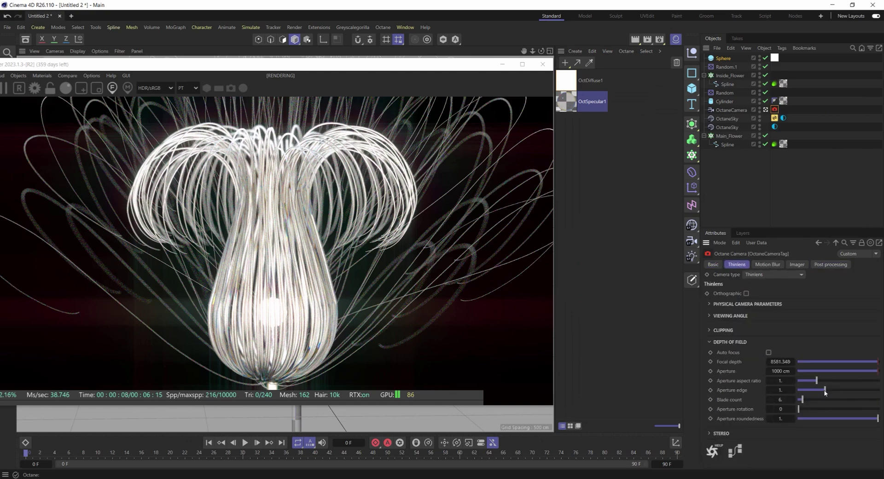
pyautogui.moveTo(824, 390); pyautogui.dragTo(865, 390)
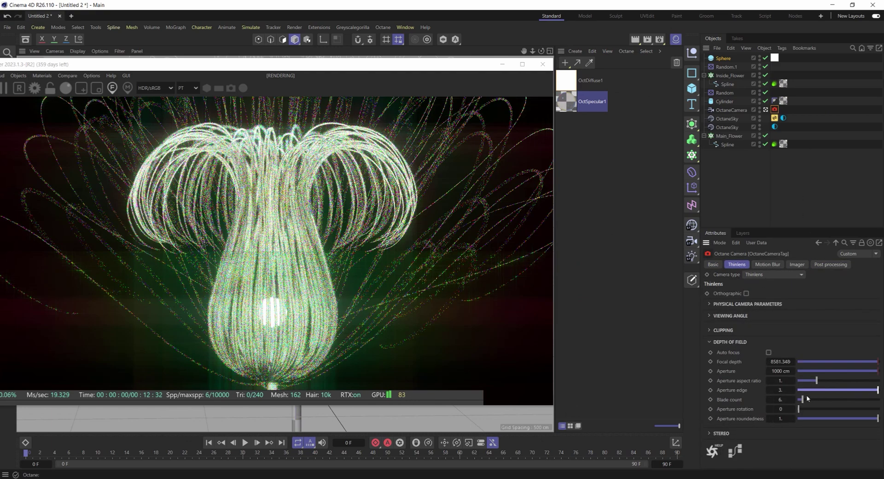
pyautogui.moveTo(862, 419); pyautogui.dragTo(774, 424)
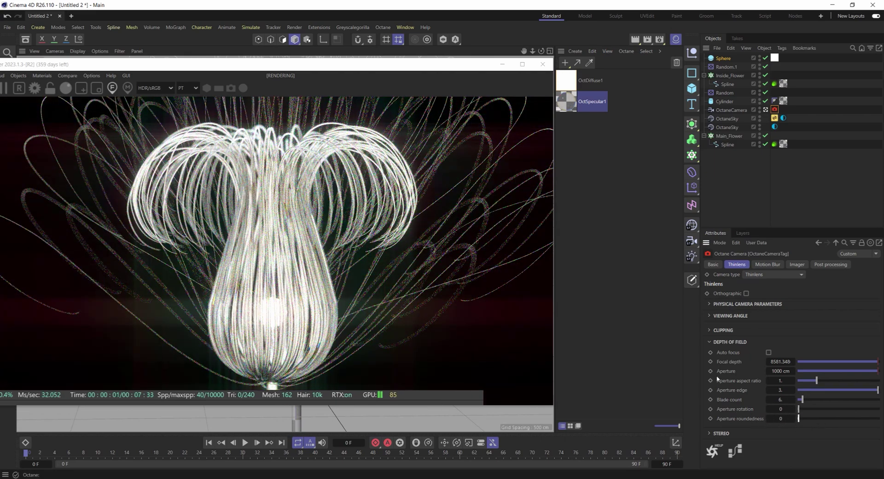
pyautogui.click(729, 179)
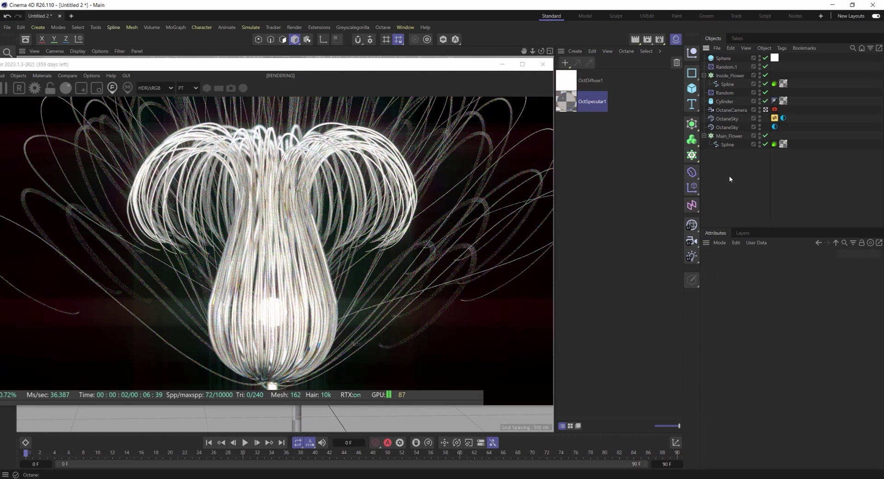
# Add a second sphere with 8 segments and a 10 cm radius.
pyautogui.moveTo(692, 89); pyautogui.dragTo(786, 137)
pyautogui.click(762, 295)
pyautogui.write('8')
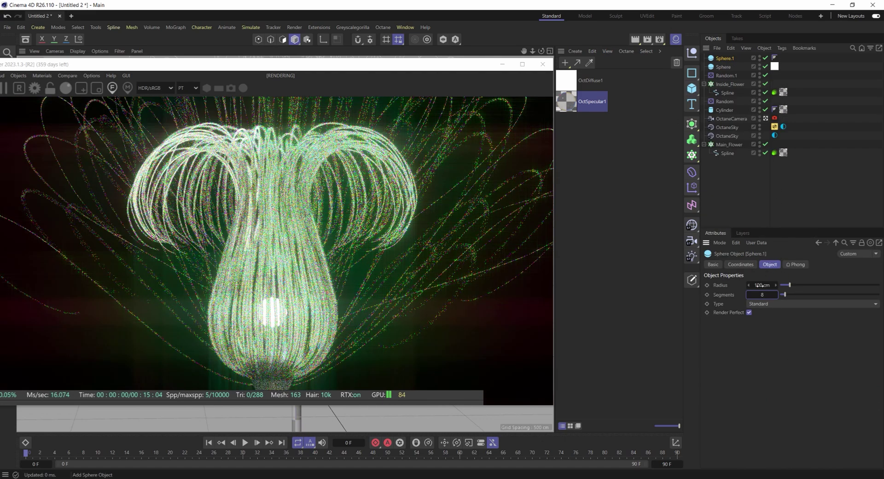
pyautogui.press('Tab')
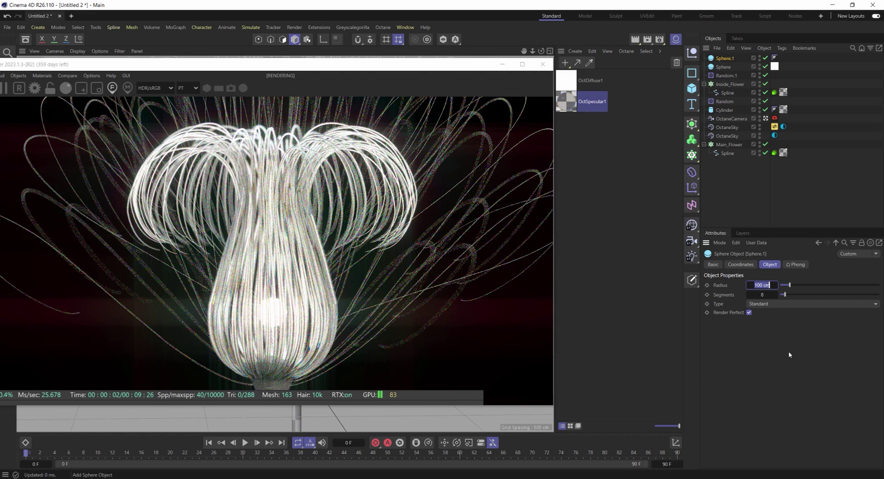
pyautogui.write('10')
pyautogui.press('Return')
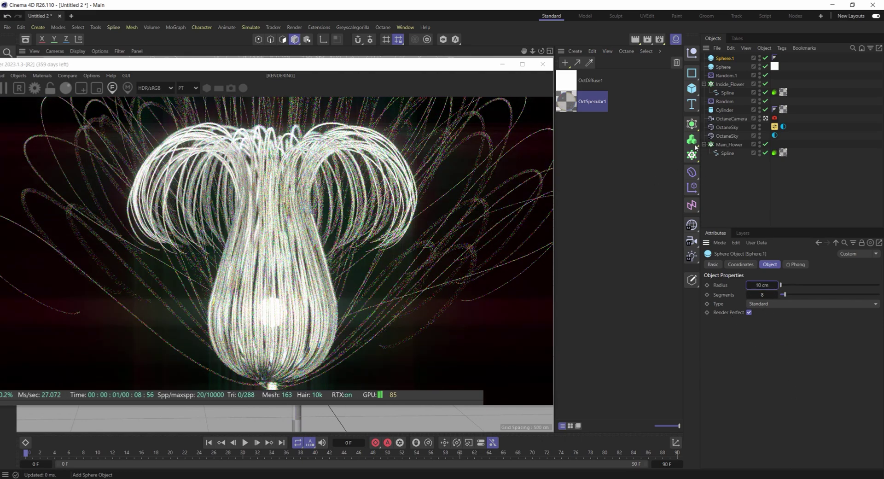
# Add a grid Cloner that uses render instances, with a count of 10 × 10 × 10.
pyautogui.click(691, 154)
pyautogui.click(730, 169)
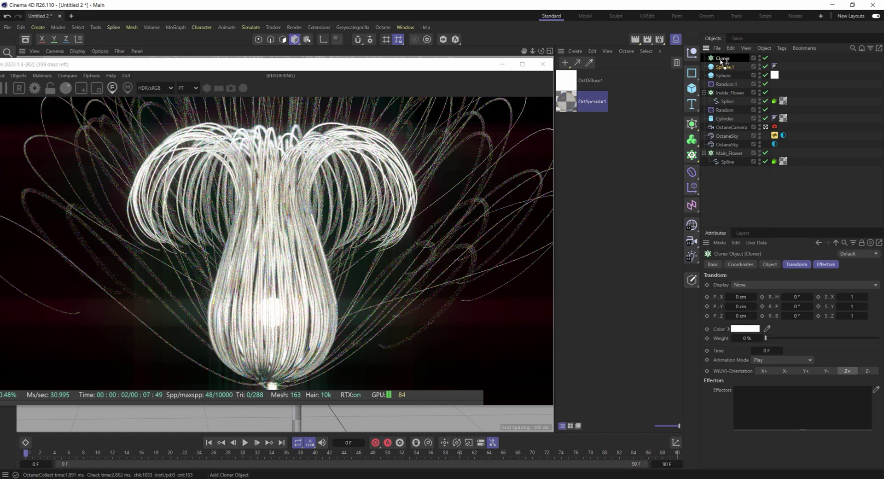
pyautogui.click(770, 265)
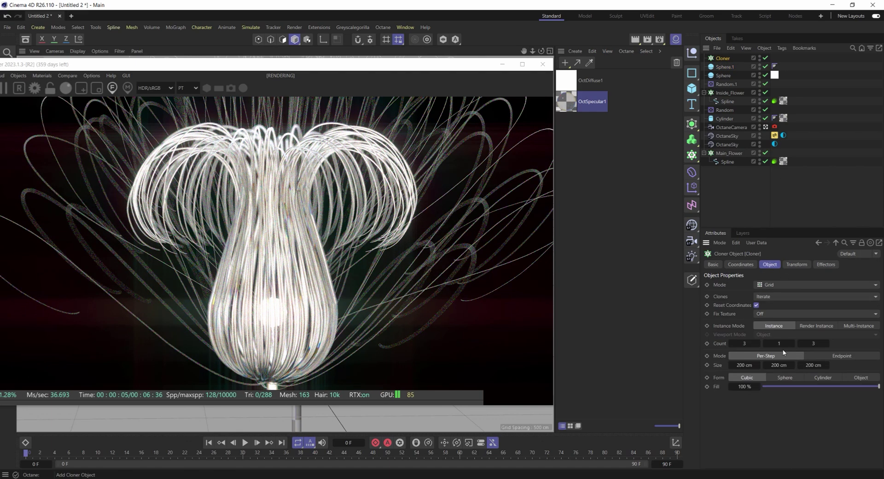
pyautogui.click(816, 326)
pyautogui.click(744, 343)
pyautogui.write('10')
pyautogui.press('Tab')
pyautogui.write('10')
pyautogui.press('Tab')
pyautogui.write('10')
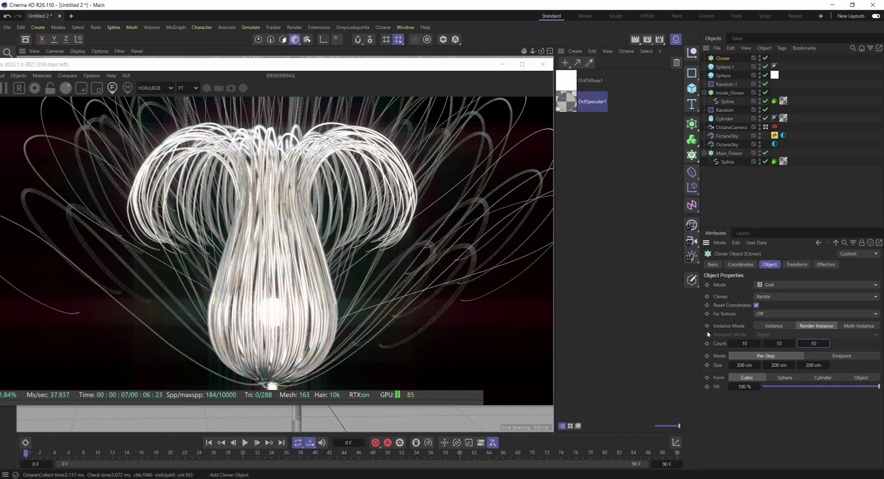
# Set the grid cloner's per-step size to 100 cm on all three axes.
pyautogui.click(740, 365)
pyautogui.write('1000')
pyautogui.press('Tab')
pyautogui.write('10')
pyautogui.click(737, 365)
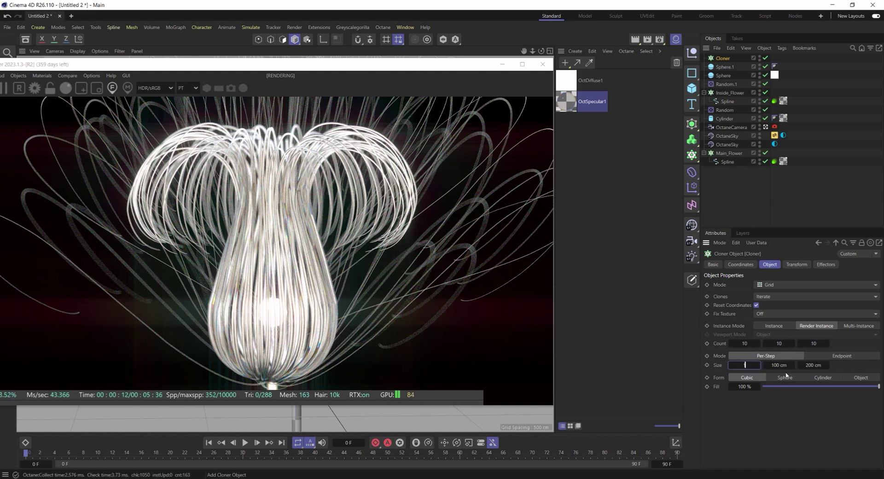
pyautogui.click(810, 365)
pyautogui.write('100')
pyautogui.press('Return')
# Apply the glowing diffuse material to the small sphere and nest the sphere inside the grid cloner.
pyautogui.moveTo(568, 80)
pyautogui.mouseDown()
pyautogui.moveTo(733, 62)
pyautogui.moveTo(724, 59)
pyautogui.mouseUp()
pyautogui.click(726, 59)
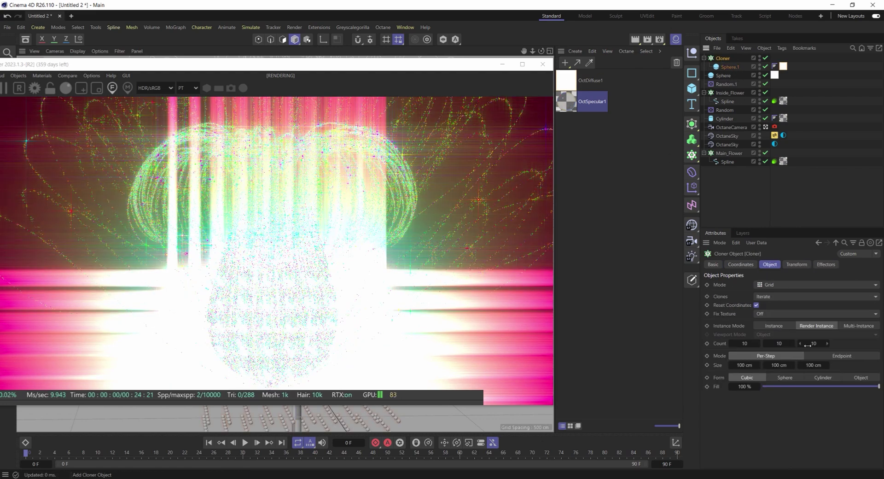
# Set the grid cloner's per-step size to 200 cm on all three axes.
pyautogui.click(746, 365)
pyautogui.write('200')
pyautogui.press('Tab')
pyautogui.write('200')
pyautogui.press('Tab')
pyautogui.write('200')
pyautogui.press('Return')
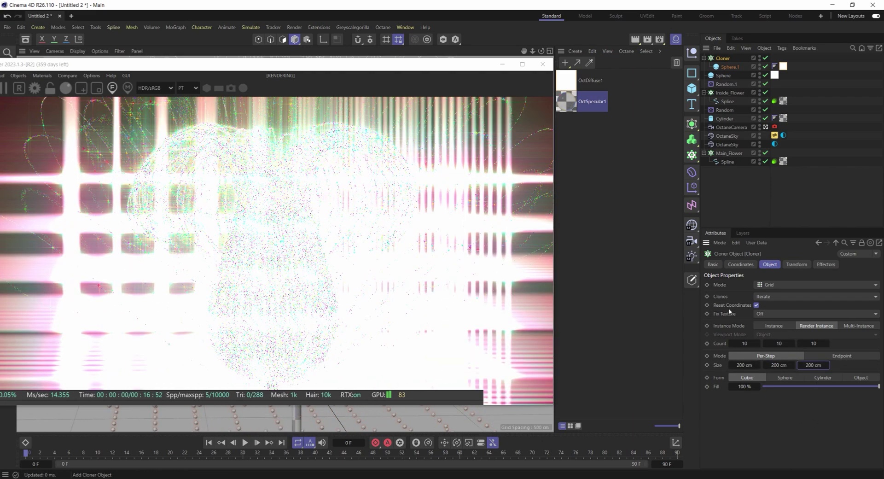
# Set the cloned sphere's radius to 2 cm.
pyautogui.click(728, 66)
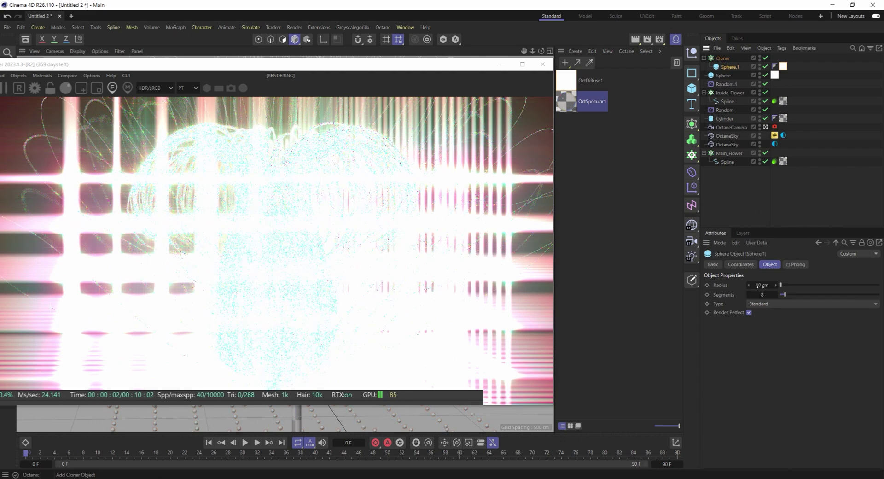
pyautogui.click(762, 285)
pyautogui.write('2')
pyautogui.press('Return')
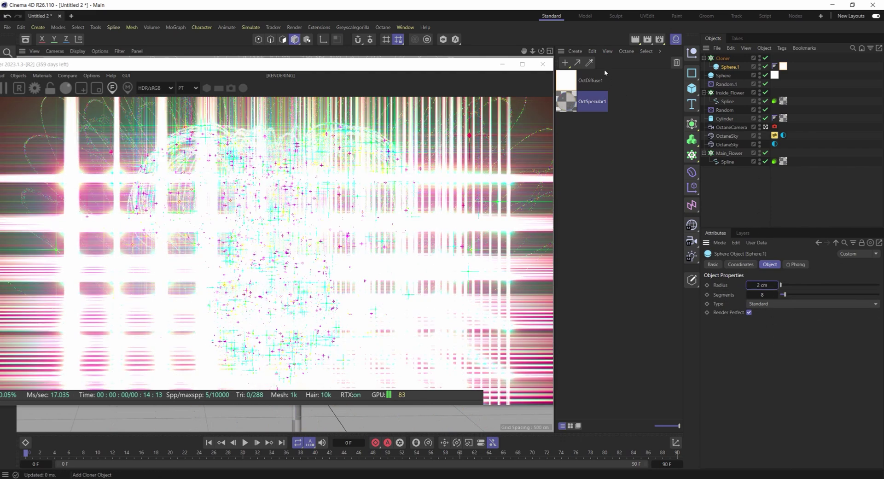
# Duplicate the glowing diffuse material for the cloned sphere and weaken the copy's blackbody emission.
pyautogui.click(570, 88)
pyautogui.hotkey('ctrl', 'c')
pyautogui.hotkey('ctrl', 'v')
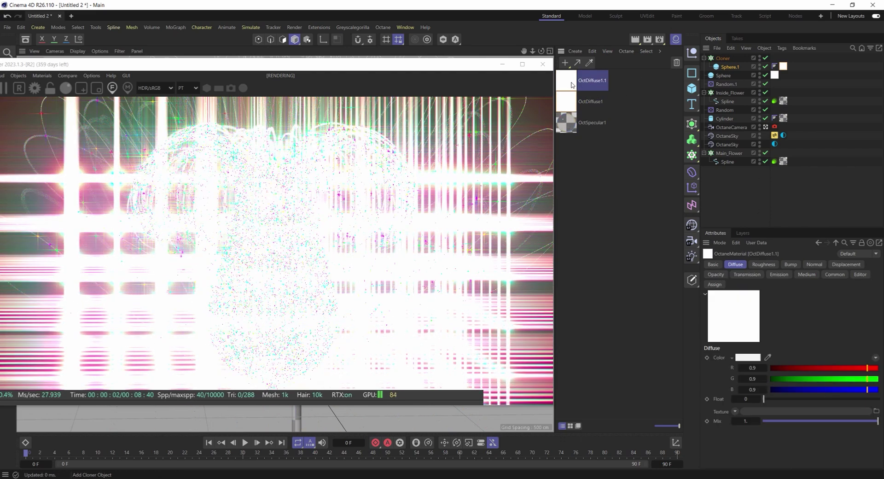
pyautogui.doubleClick(578, 79)
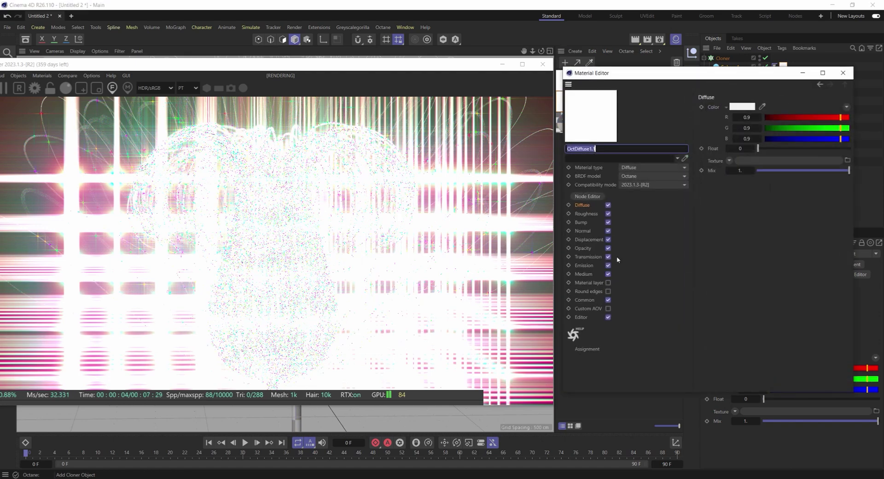
pyautogui.click(584, 274)
pyautogui.click(584, 265)
pyautogui.click(735, 136)
pyautogui.click(774, 150)
pyautogui.click(842, 72)
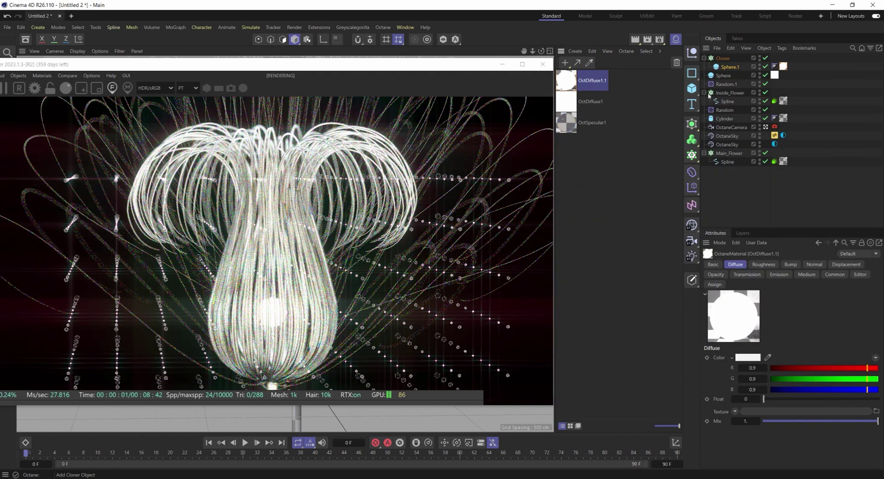
# Add a Random effector to the grid cloner of small spheres and display the effector's transform parameters.
pyautogui.click(723, 58)
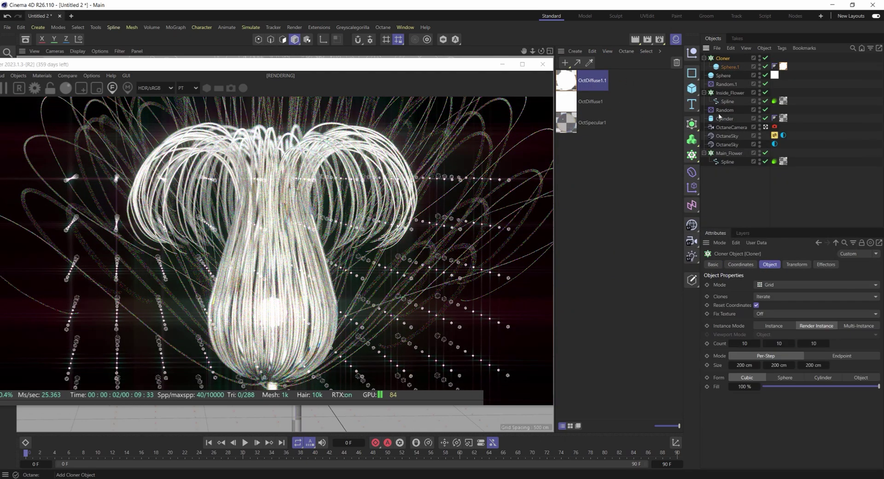
pyautogui.click(691, 187)
pyautogui.click(777, 248)
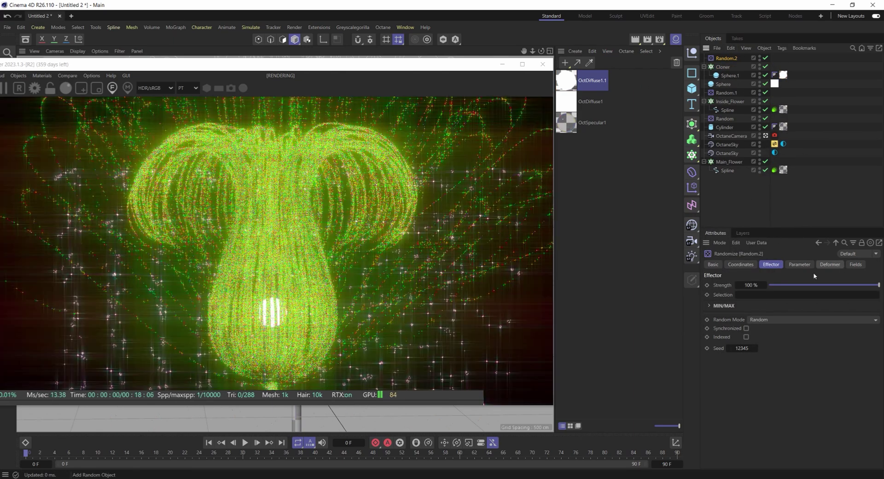
pyautogui.click(799, 264)
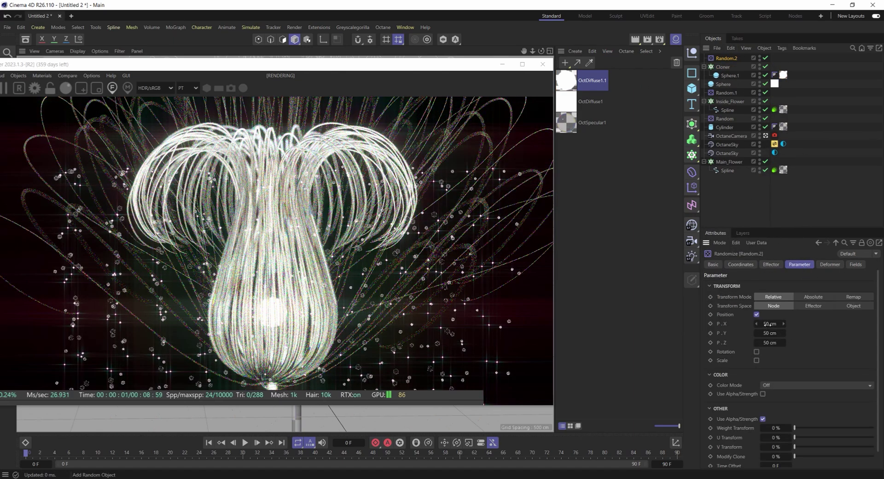
# Set the new Random effector's position variation to 500 cm on X, Y and Z.
pyautogui.click(764, 323)
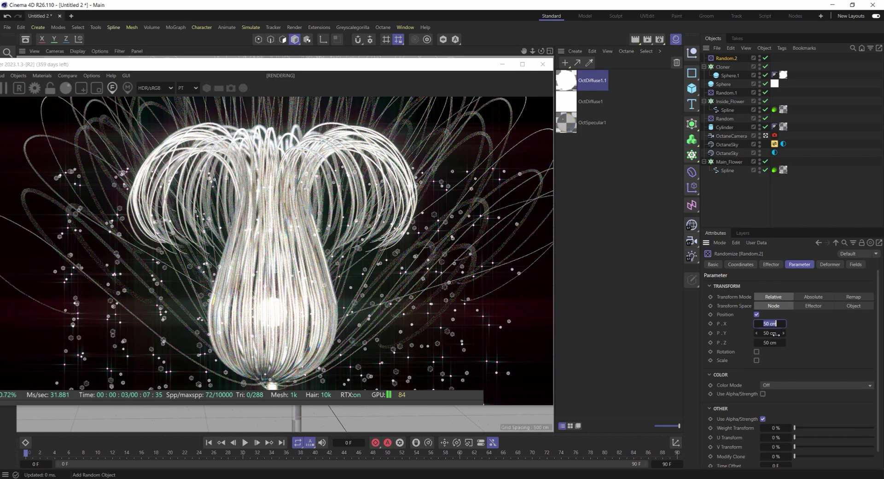
pyautogui.write('500')
pyautogui.press('Tab')
pyautogui.write('500')
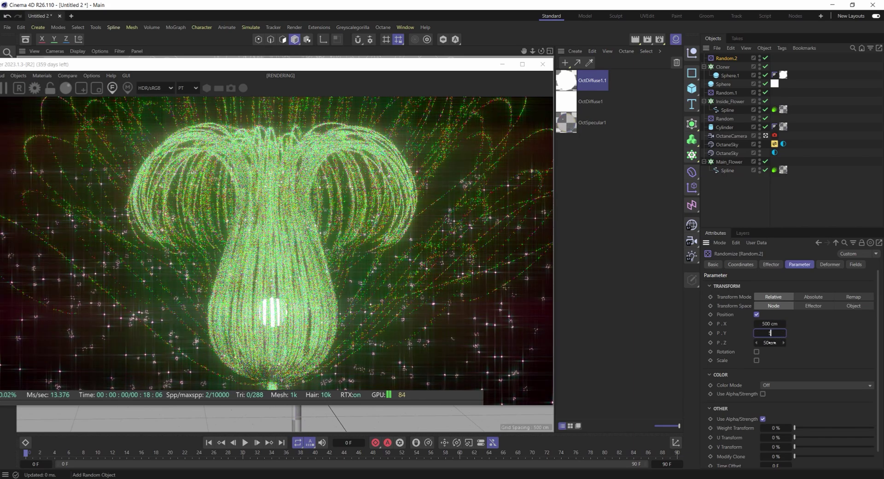
pyautogui.press('Tab')
pyautogui.write('500')
pyautogui.press('Return')
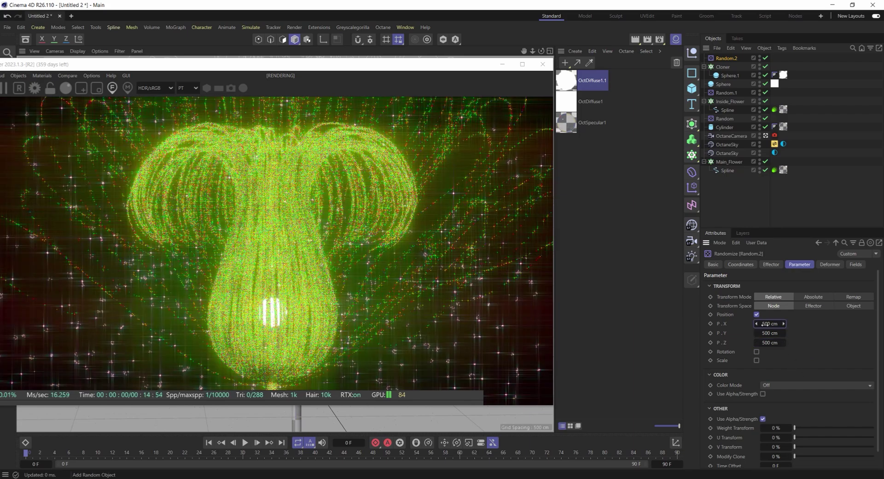
# Set the new Random effector's position variation to 1000 cm on all three axes.
pyautogui.doubleClick(776, 323)
pyautogui.write('1000')
pyautogui.press('Tab')
pyautogui.write('1000')
pyautogui.press('Tab')
pyautogui.write('1000')
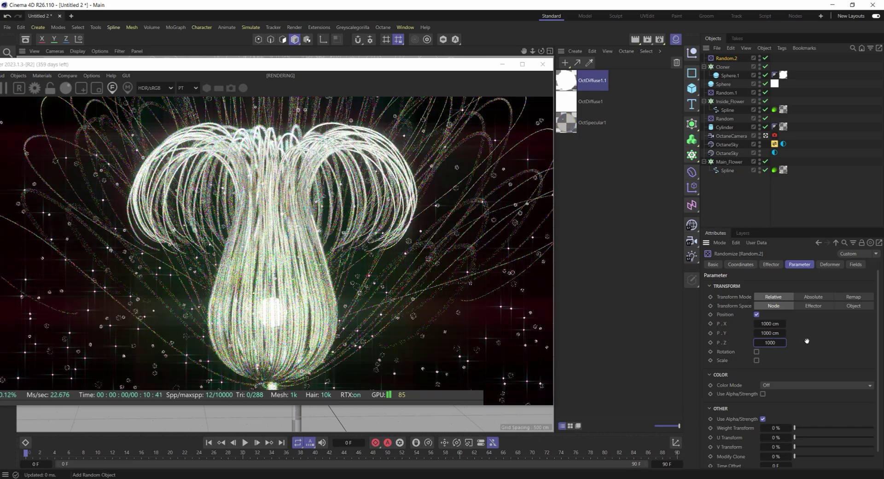
pyautogui.press('Return')
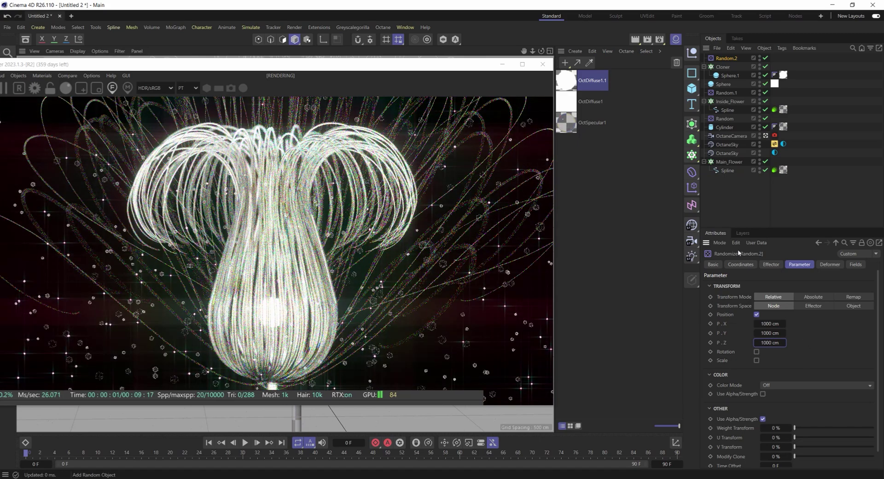
# Set the Random effector's X, Y and Z position offsets to 5000 cm to scatter the small spheres widely.
pyautogui.doubleClick(769, 324)
pyautogui.write('5000')
pyautogui.press('Tab')
pyautogui.write('5000')
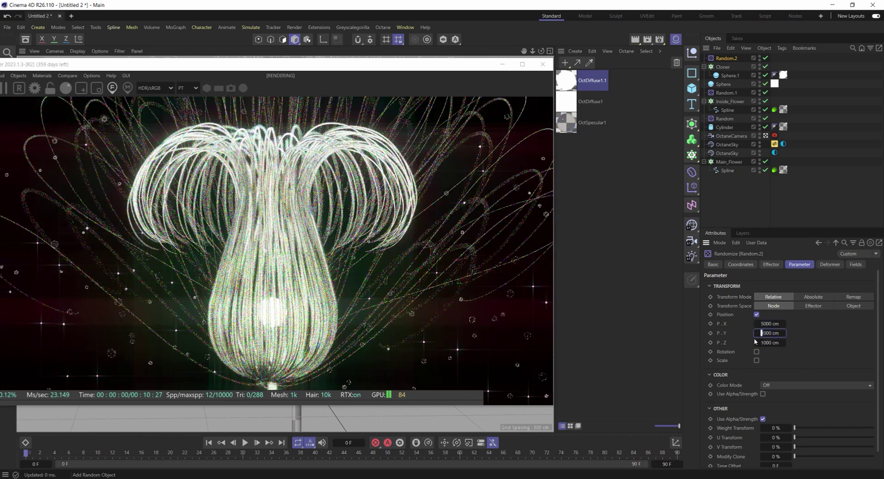
pyautogui.press('Return')
pyautogui.doubleClick(769, 343)
pyautogui.write('5000')
pyautogui.press('Return')
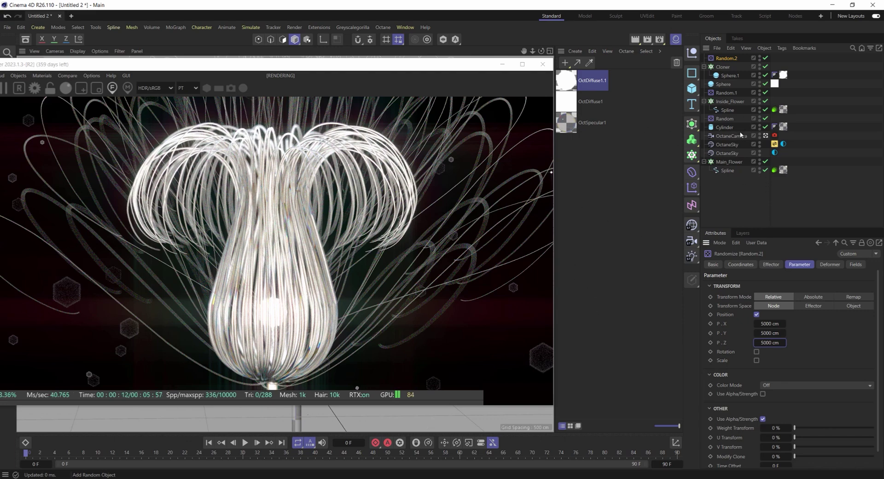
# Examine the flower render with a closer camera framing and return to the full view.
pyautogui.moveTo(268, 68); pyautogui.dragTo(432, 148)
pyautogui.click(289, 304)
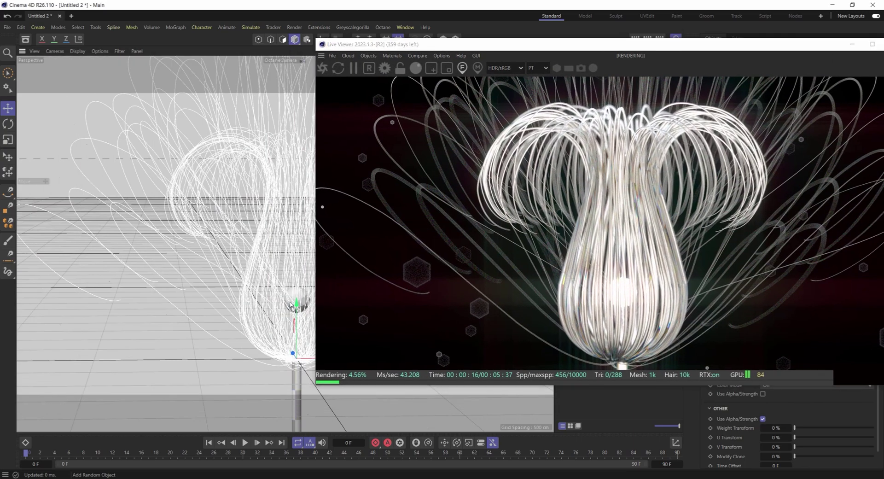
pyautogui.keyDown('alt'); pyautogui.moveTo(291, 304); pyautogui.dragTo(462, 257, button='right'); pyautogui.keyUp('alt')
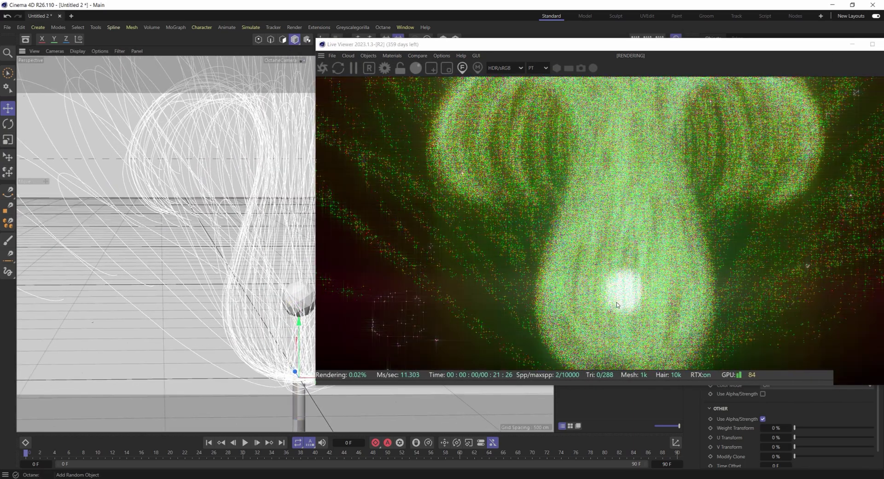
pyautogui.click(599, 327)
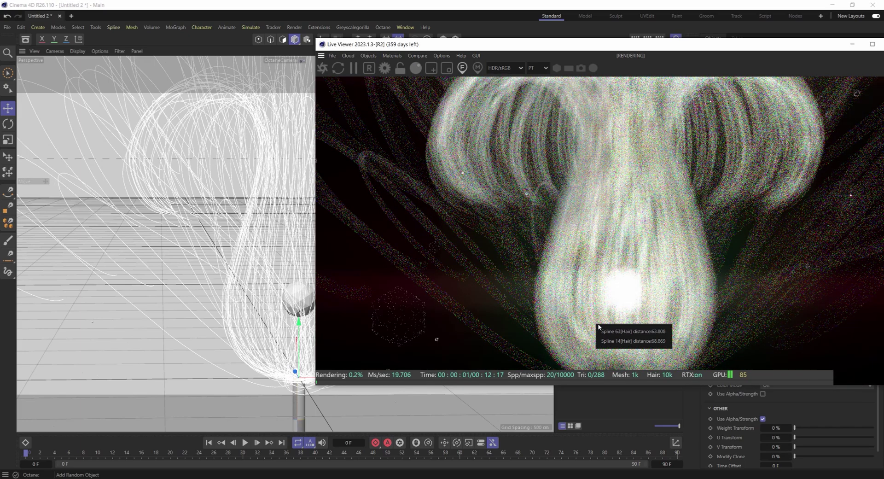
pyautogui.click(608, 331)
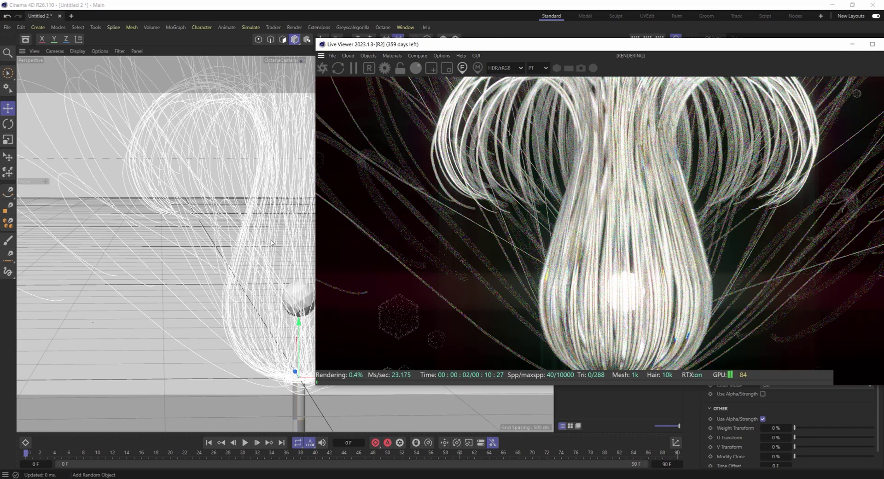
pyautogui.keyDown('alt'); pyautogui.moveTo(289, 303); pyautogui.dragTo(197, 336, button='right'); pyautogui.keyUp('alt')
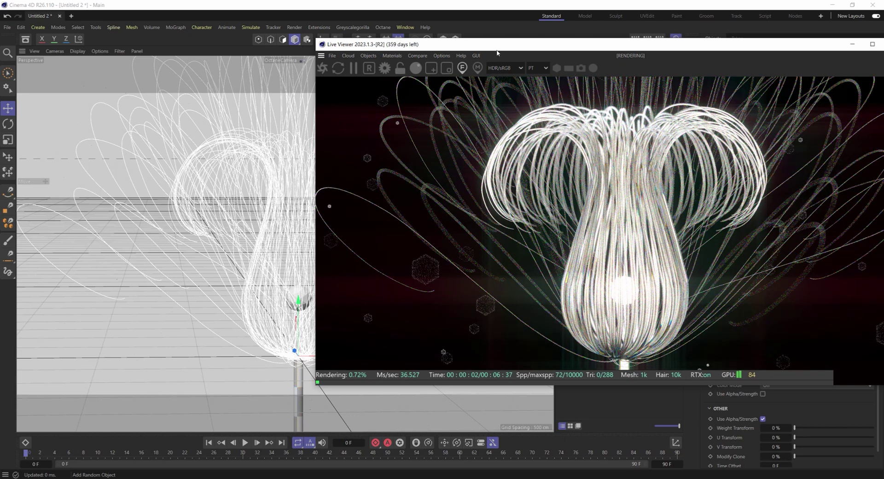
pyautogui.moveTo(498, 50); pyautogui.dragTo(162, 62)
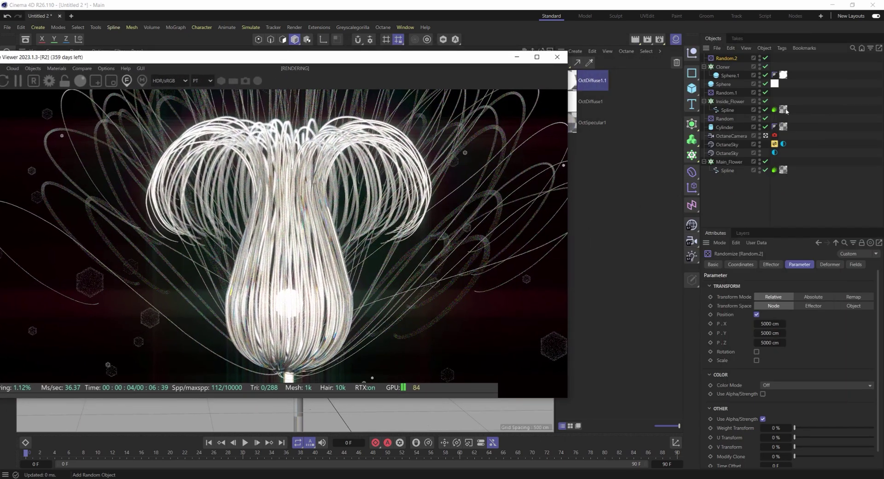
# Set the viewing-angle distortion of the Octane camera to 1.
pyautogui.click(776, 135)
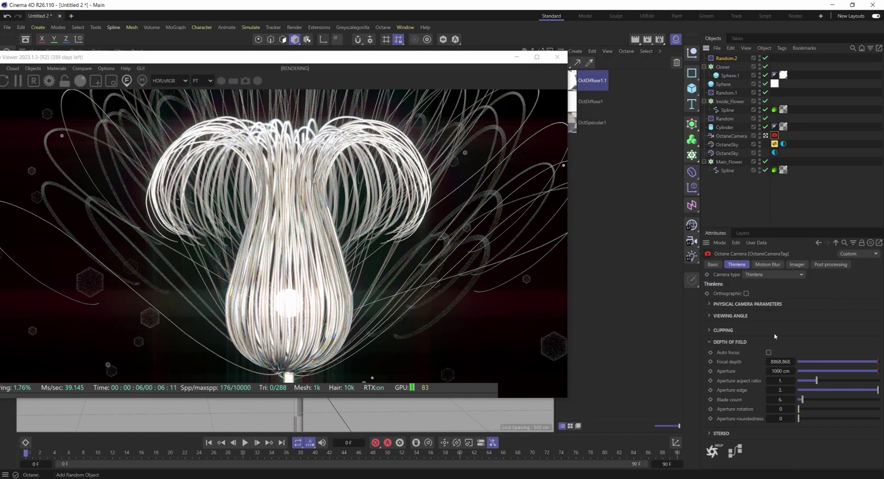
pyautogui.click(712, 305)
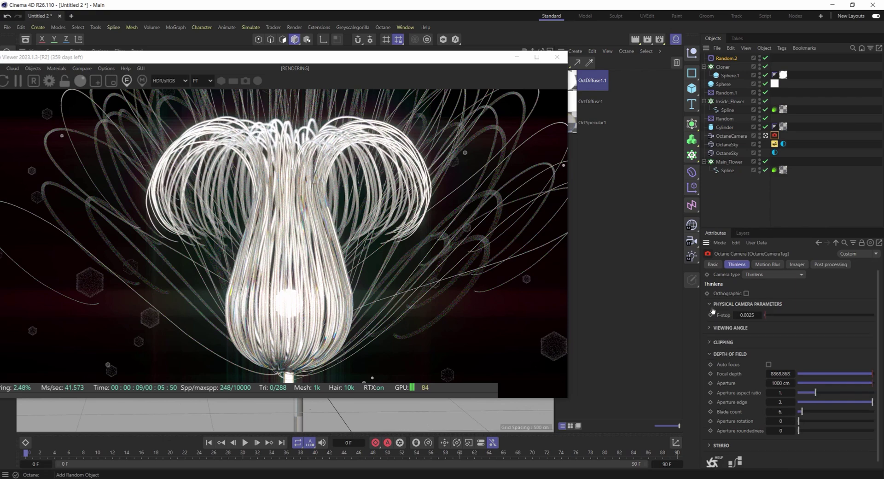
pyautogui.click(712, 304)
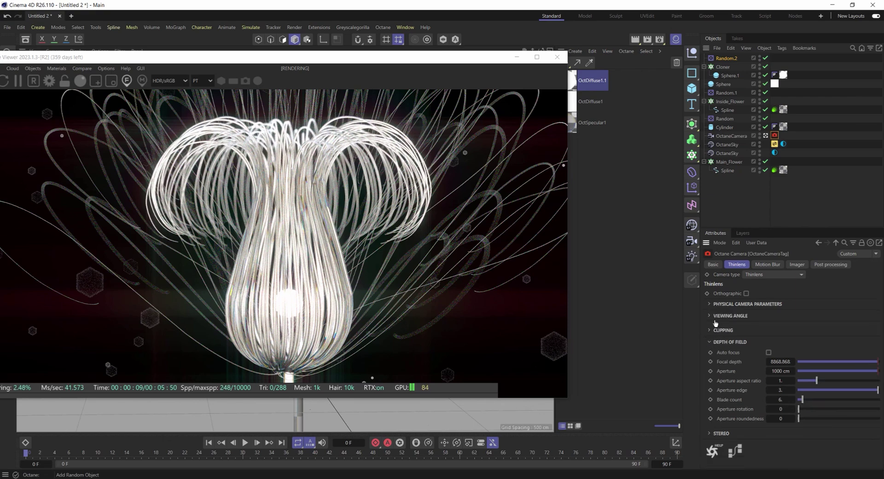
pyautogui.click(711, 316)
pyautogui.moveTo(801, 328); pyautogui.dragTo(872, 327)
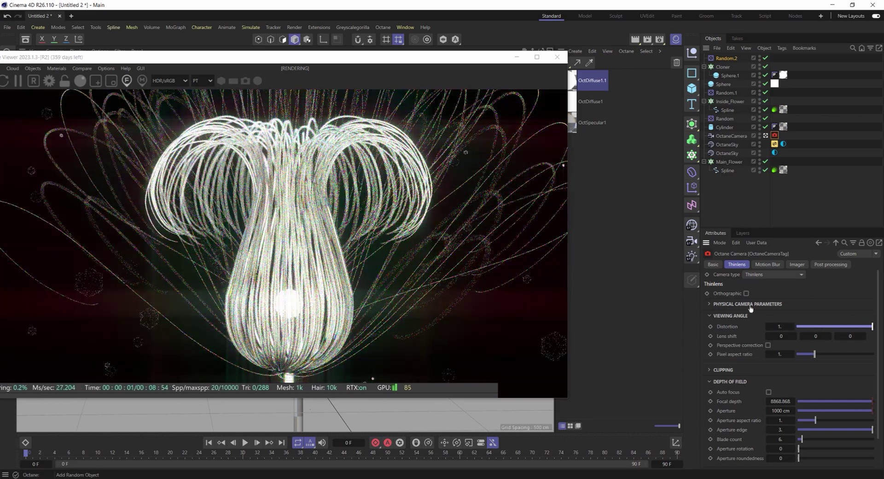
pyautogui.click(794, 316)
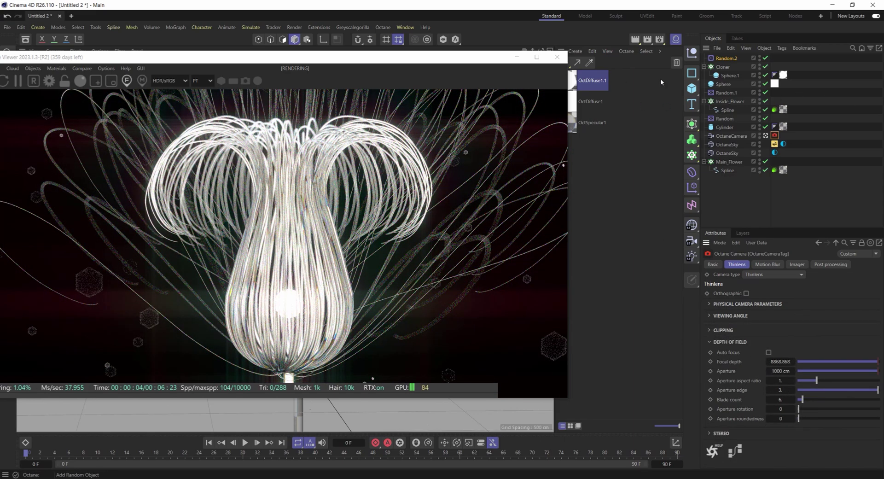
# Duplicate the grid cloner with its sphere and remove the Random effector from the copy.
pyautogui.click(726, 68)
pyautogui.hotkey('ctrl', 'c')
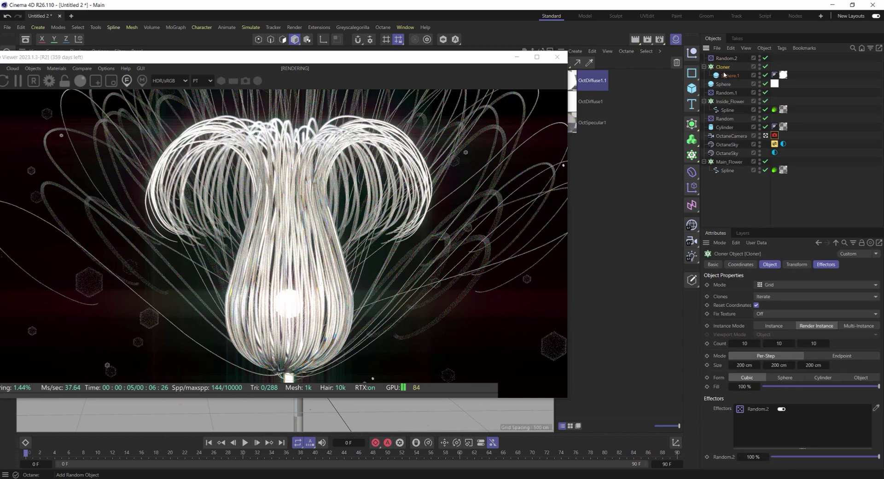
pyautogui.hotkey('ctrl', 'v')
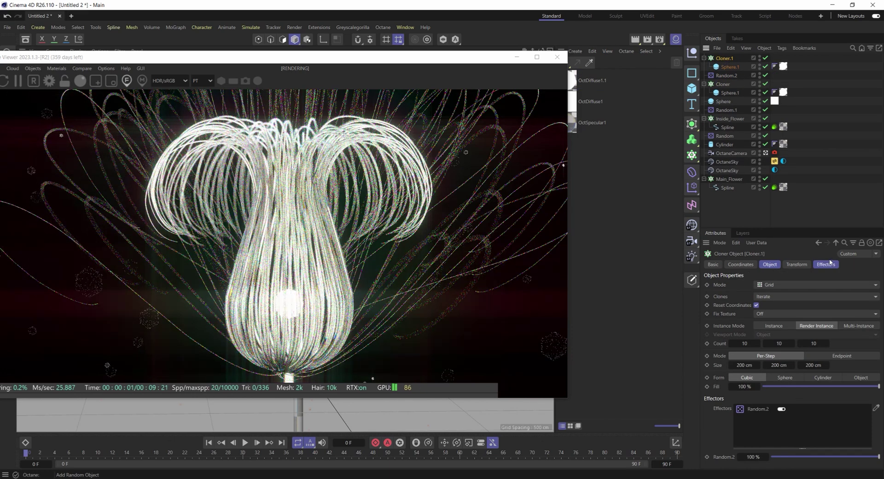
pyautogui.click(826, 265)
pyautogui.click(752, 288)
pyautogui.press('Delete')
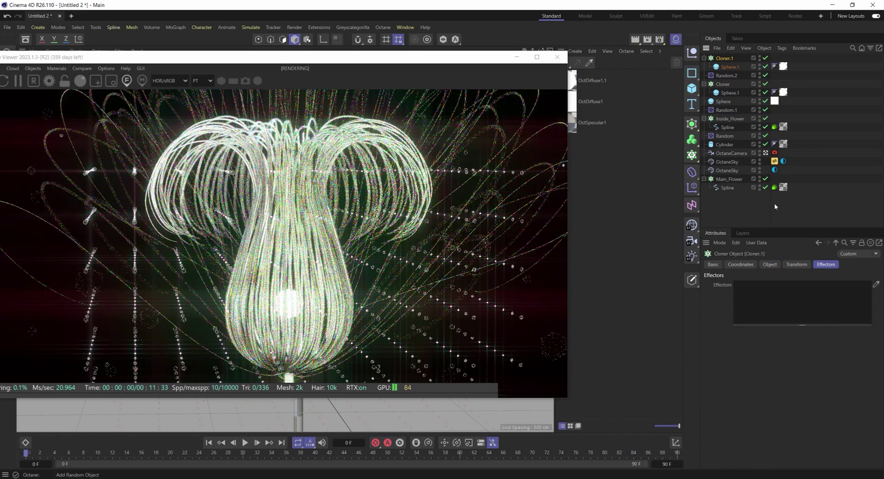
# Switch the duplicated cloner to Object mode and assign the Spline inside Main_Flower as its target object.
pyautogui.click(770, 264)
pyautogui.click(776, 287)
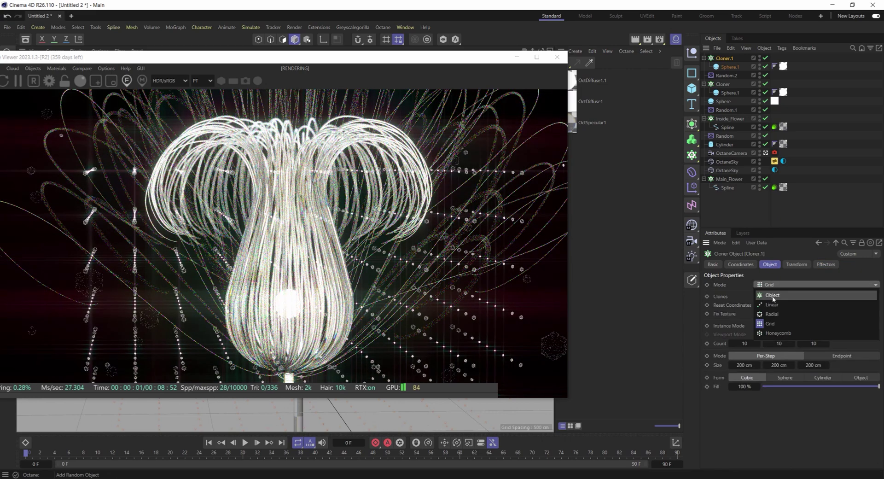
pyautogui.click(777, 297)
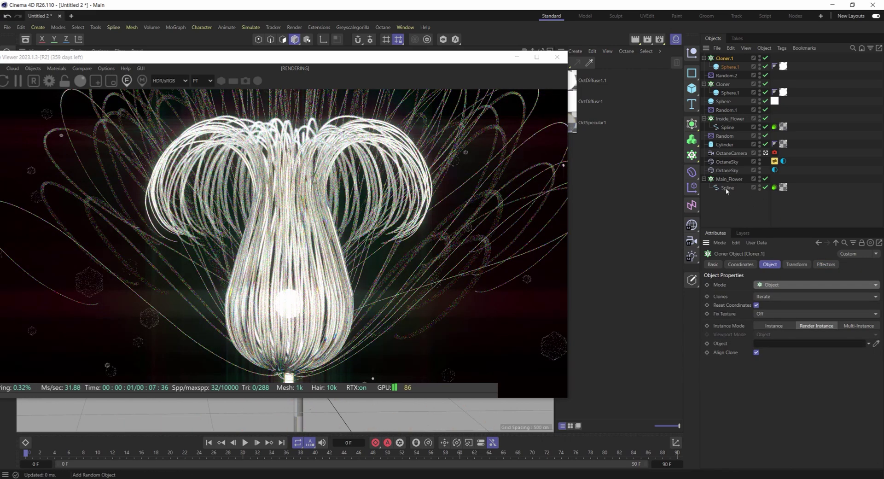
pyautogui.moveTo(727, 188); pyautogui.dragTo(729, 190)
pyautogui.moveTo(782, 352); pyautogui.dragTo(781, 348)
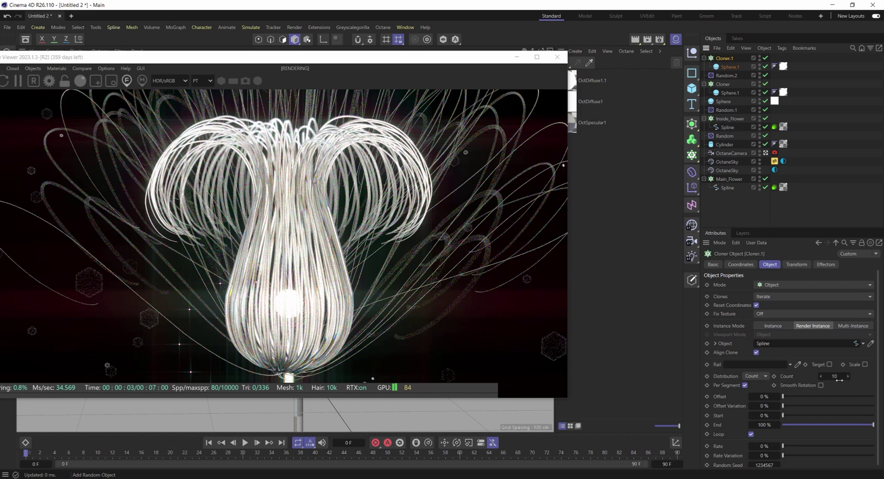
# Replace the duplicated cloner's target object with Main_Flower to distribute the spheres over all its strands.
pyautogui.click(731, 68)
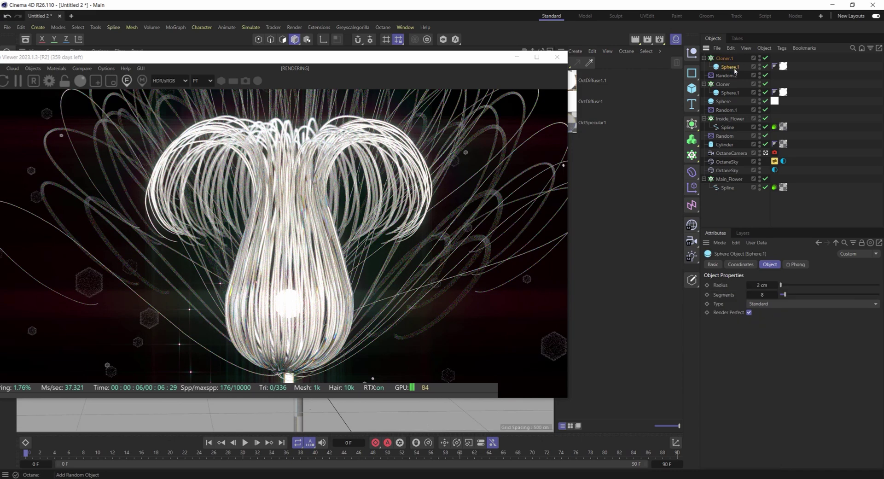
pyautogui.click(728, 179)
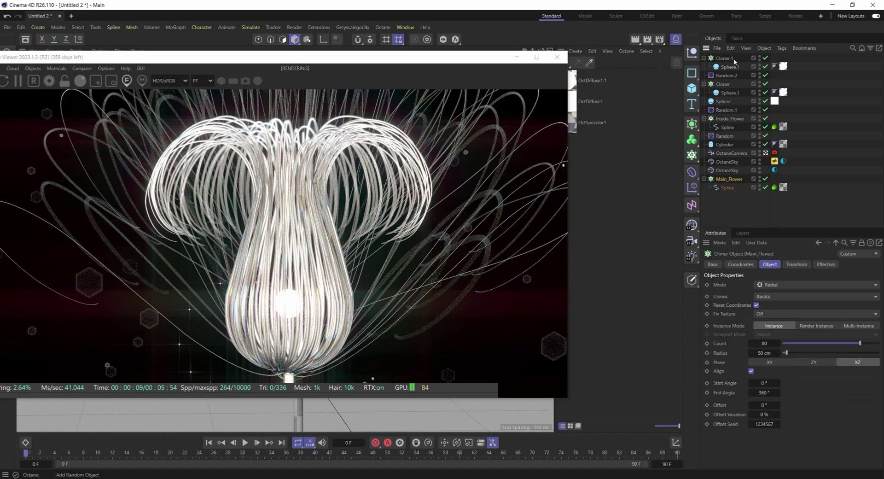
pyautogui.click(724, 58)
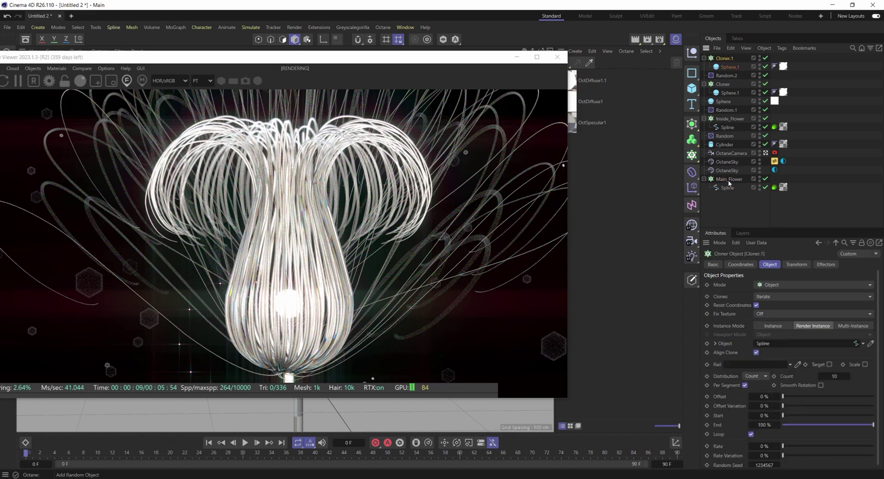
pyautogui.moveTo(729, 183); pyautogui.dragTo(803, 348)
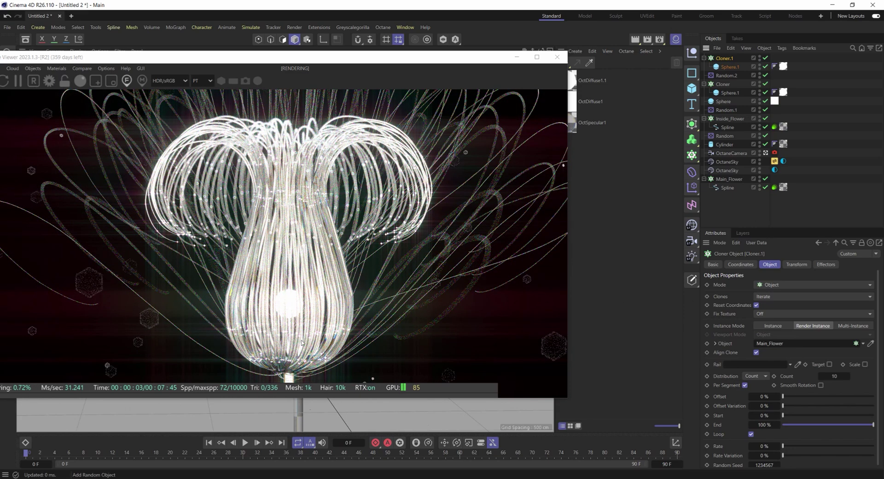
# Switch the intermediate points of the Spline inside Main_Flower to Uniform.
pyautogui.click(727, 187)
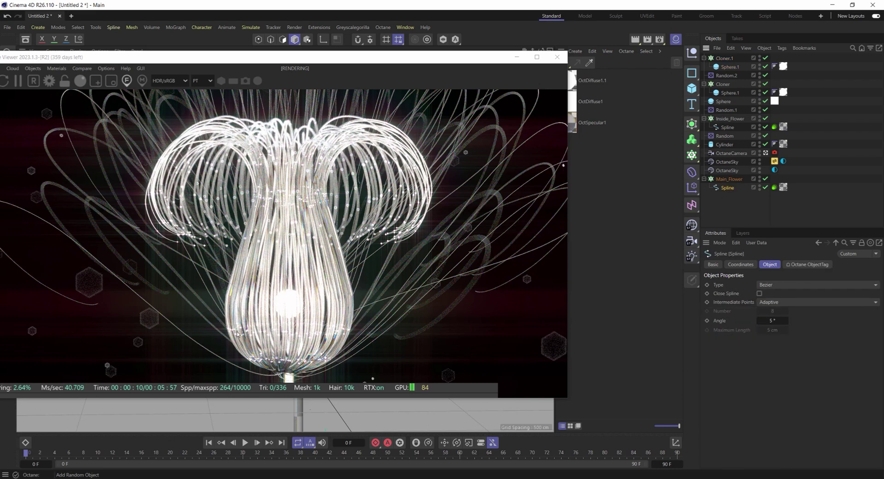
pyautogui.click(772, 303)
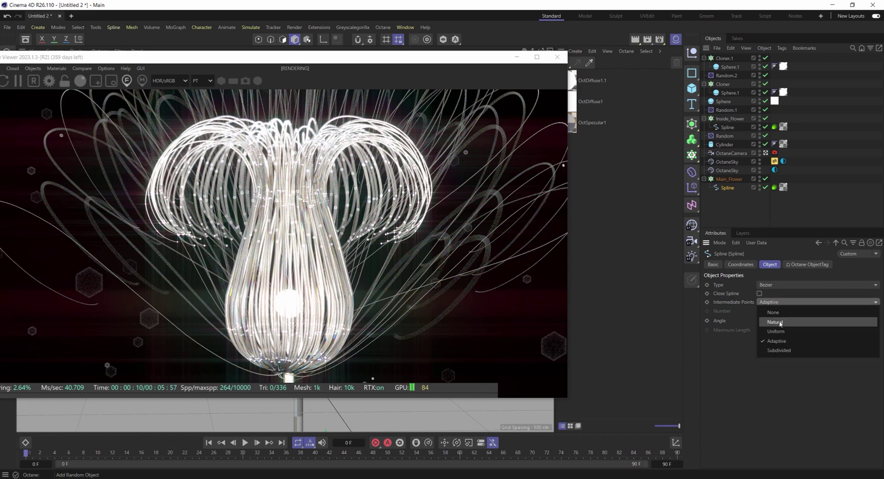
pyautogui.click(781, 323)
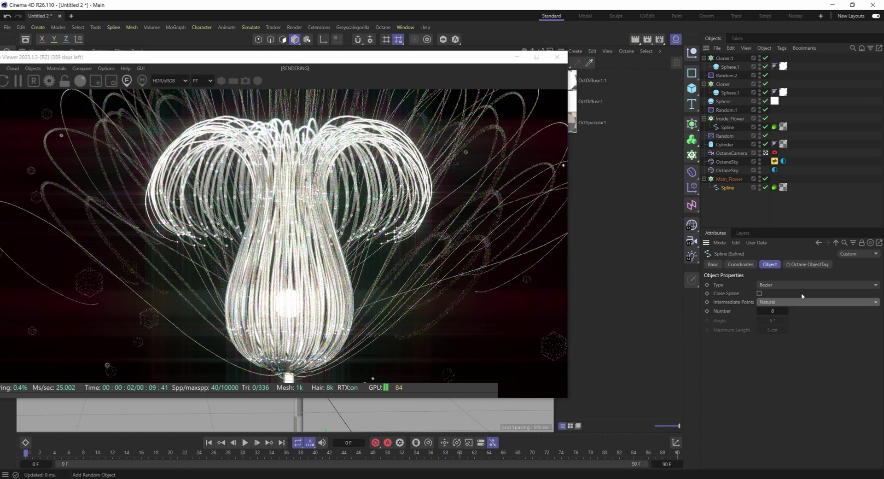
pyautogui.click(780, 302)
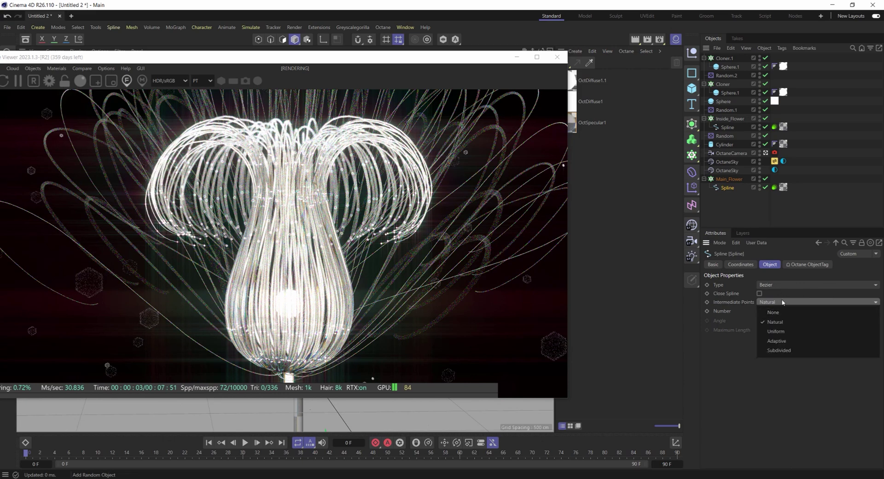
pyautogui.click(783, 285)
pyautogui.click(783, 285)
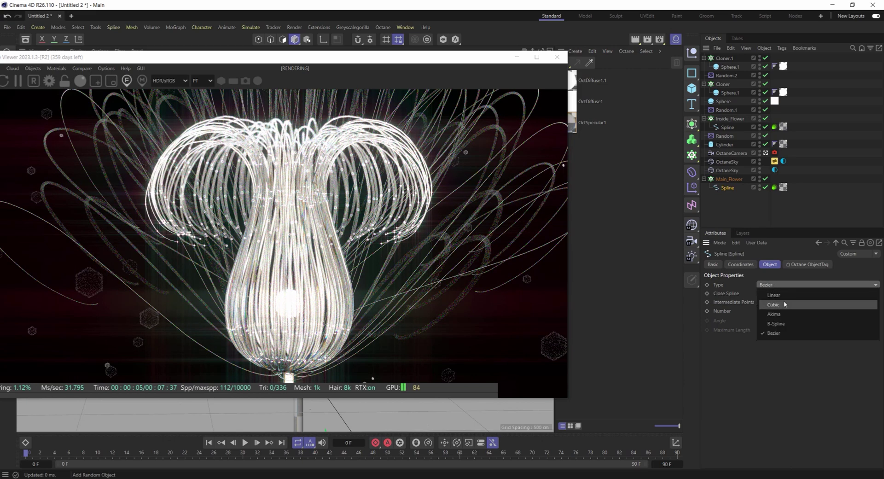
pyautogui.click(769, 347)
pyautogui.click(779, 303)
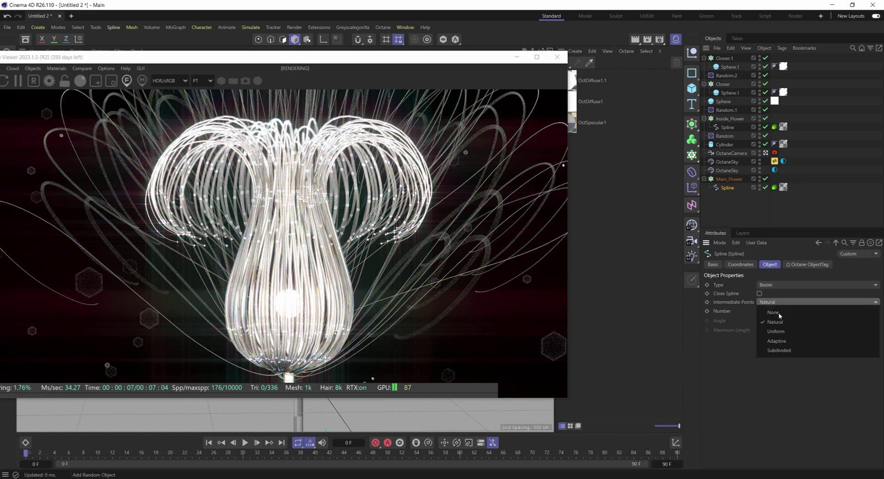
pyautogui.click(782, 334)
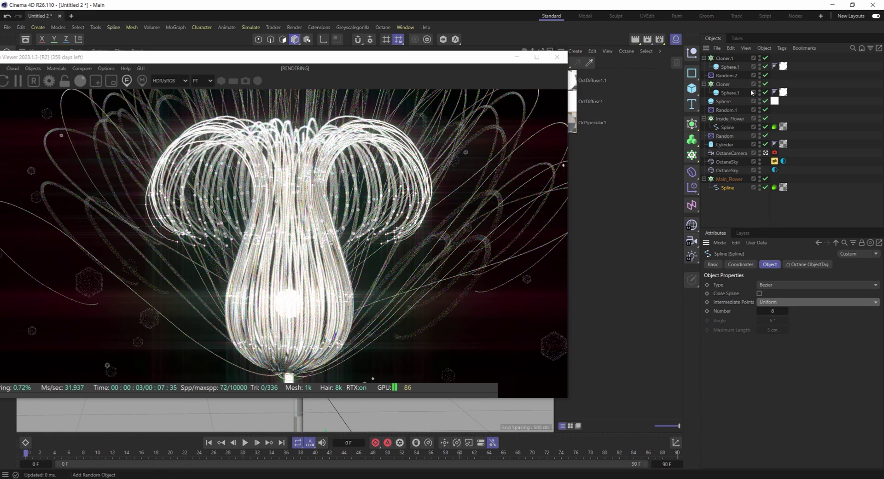
# Set the clone count of Cloner.1 on the flower strands to 20.
pyautogui.click(724, 59)
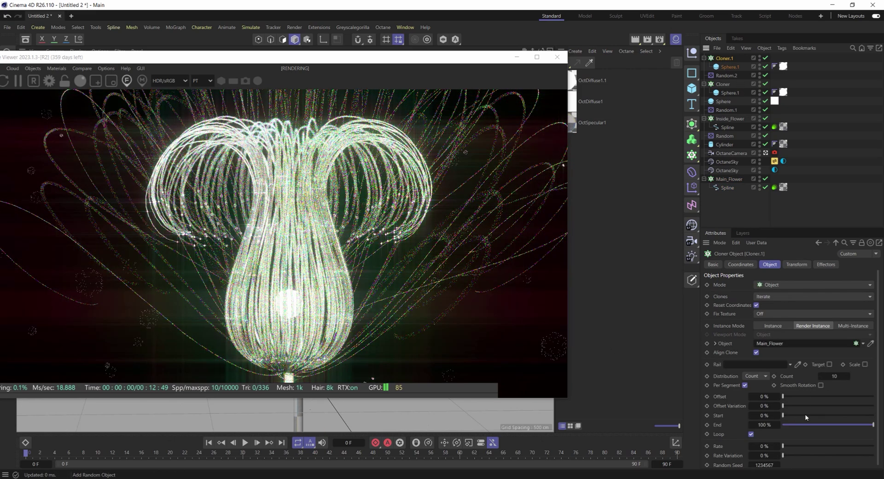
pyautogui.click(839, 377)
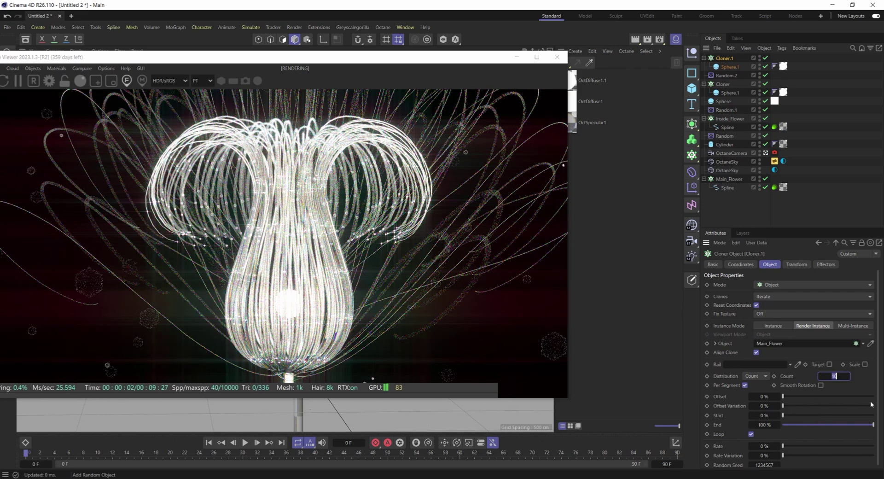
pyautogui.write('20')
pyautogui.press('Return')
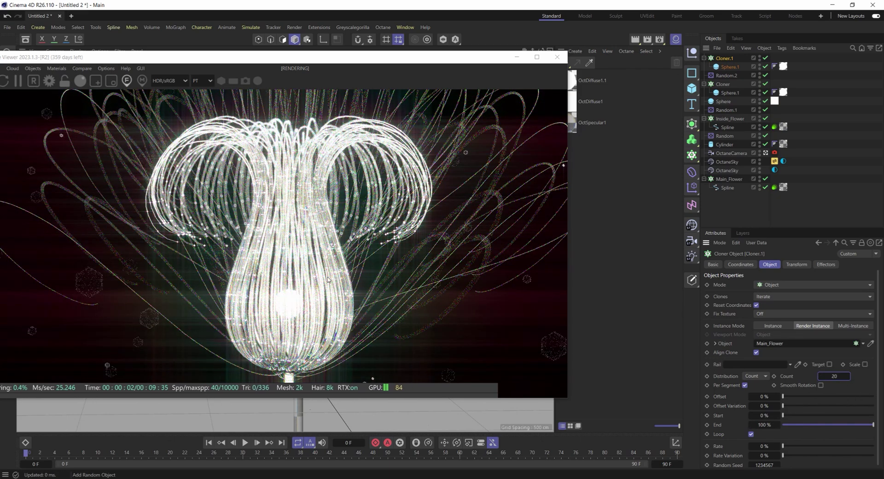
# Add a Random effector to Cloner.1 and set its position variation to 1 cm in X, Y and Z.
pyautogui.click(725, 61)
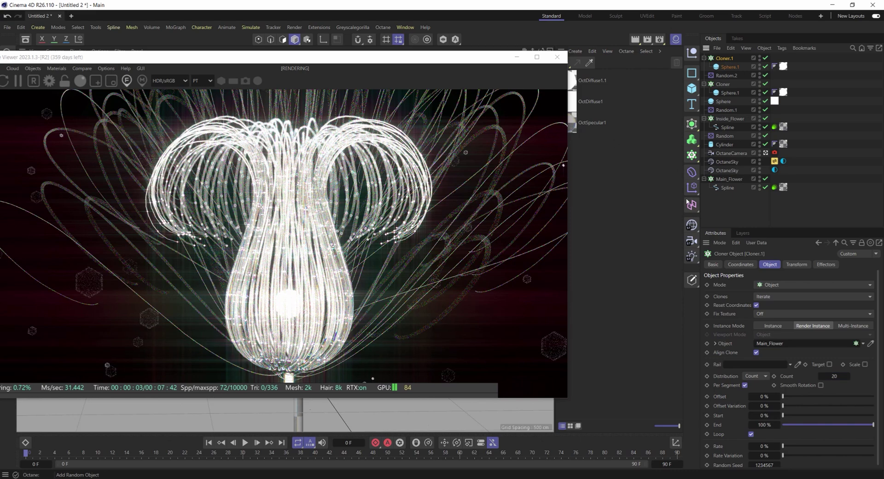
pyautogui.click(691, 171)
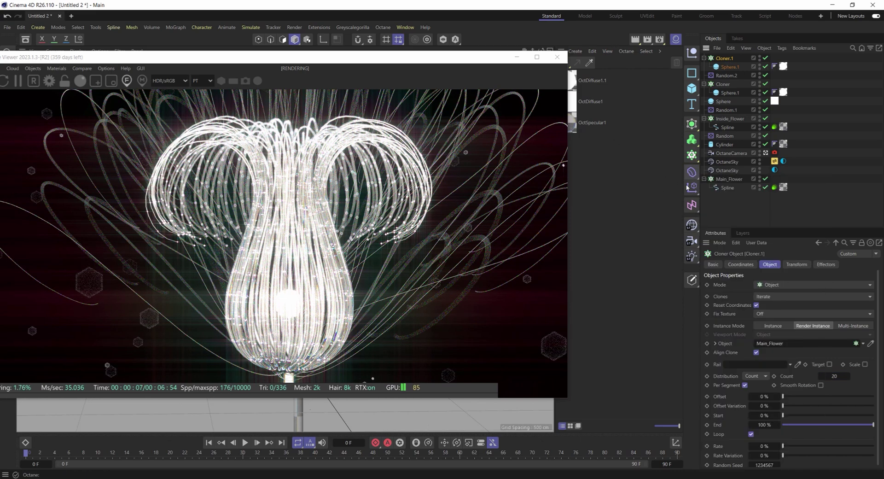
pyautogui.click(691, 187)
pyautogui.click(776, 249)
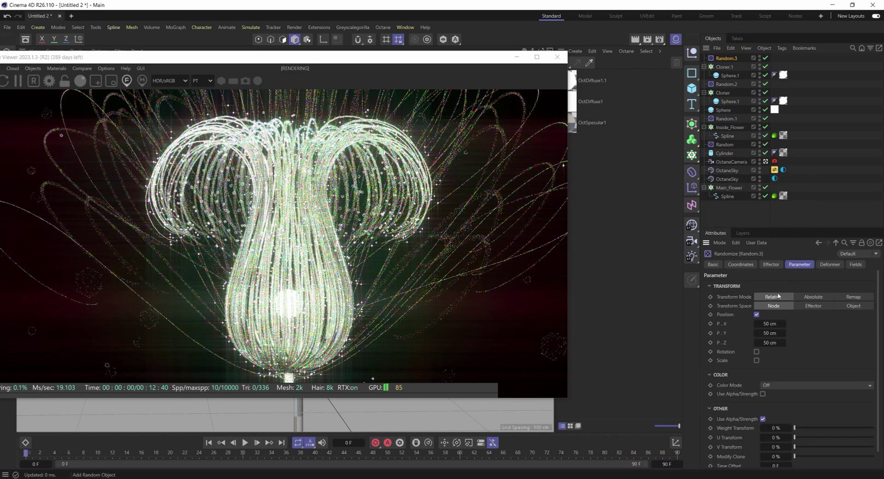
pyautogui.click(757, 314)
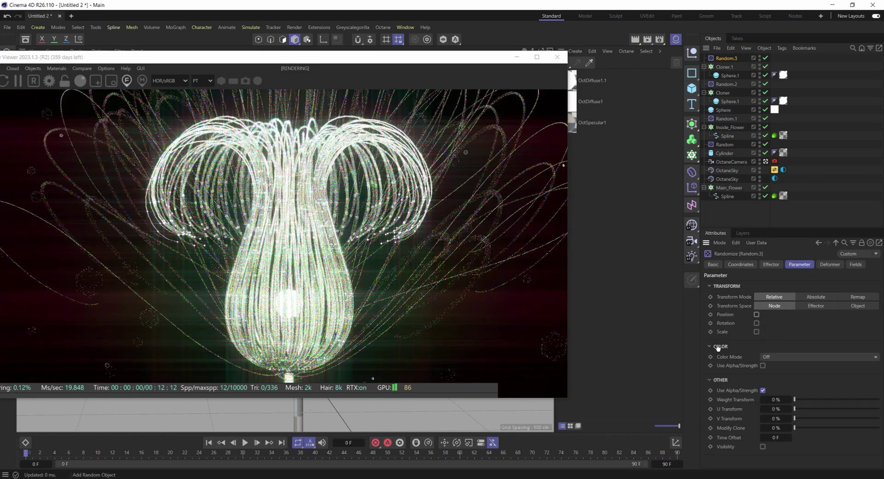
pyautogui.click(756, 314)
pyautogui.click(770, 324)
pyautogui.write('1')
pyautogui.press('Tab')
pyautogui.write('1')
pyautogui.press('Tab')
pyautogui.write('1')
pyautogui.press('Return')
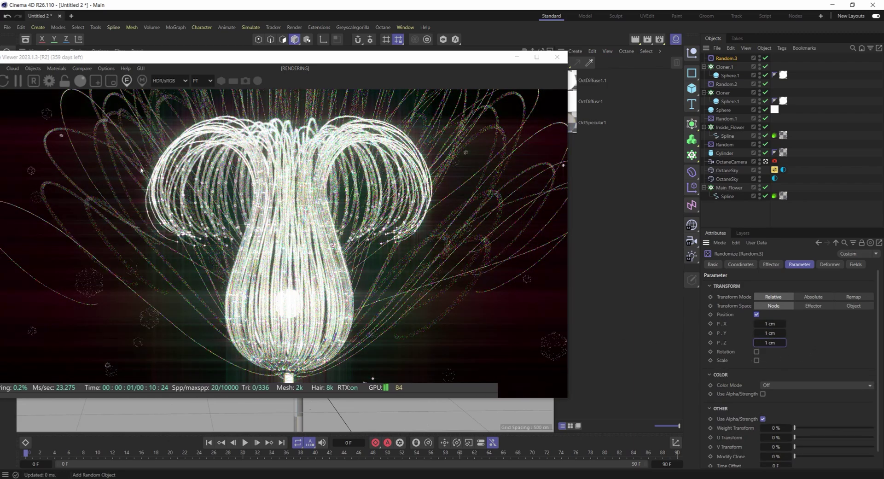
# Enable uniform scale variation of -0.25 on the new Random effector and raise its Y position variation to 46 cm.
pyautogui.click(757, 360)
pyautogui.click(757, 369)
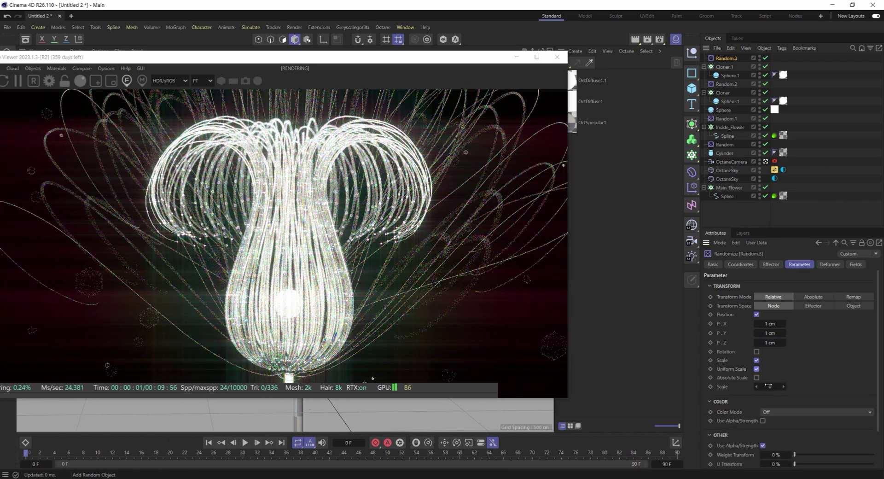
pyautogui.click(769, 386)
pyautogui.write('-0.25')
pyautogui.press('Return')
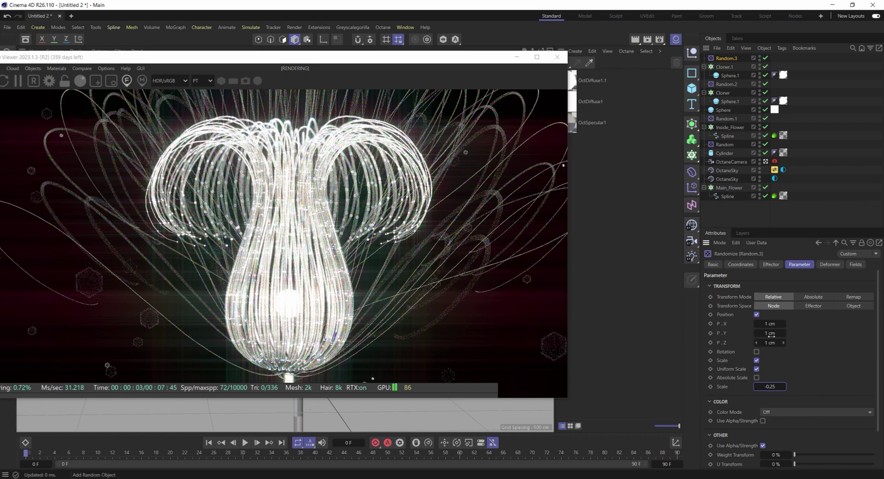
pyautogui.moveTo(770, 335); pyautogui.dragTo(792, 339)
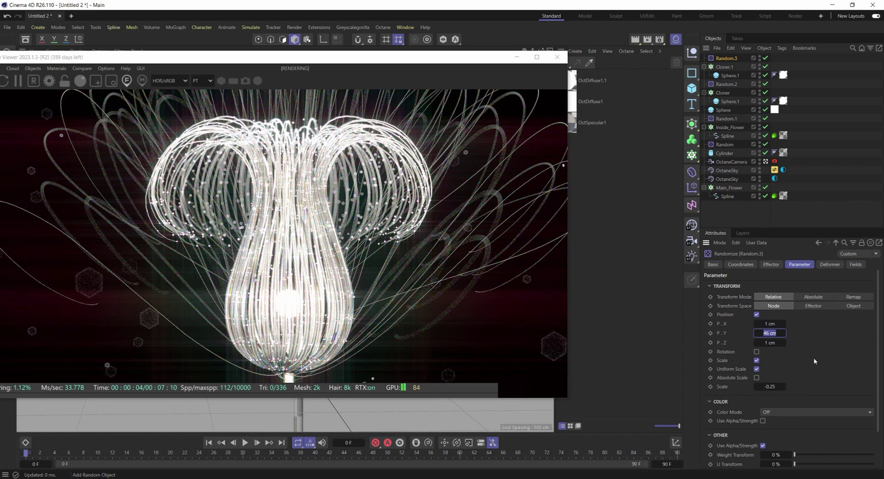
pyautogui.press('Return')
# Duplicate the grid cloner with its sphere and set the copy's grid size to 50 cm per step on all three axes.
pyautogui.click(723, 93)
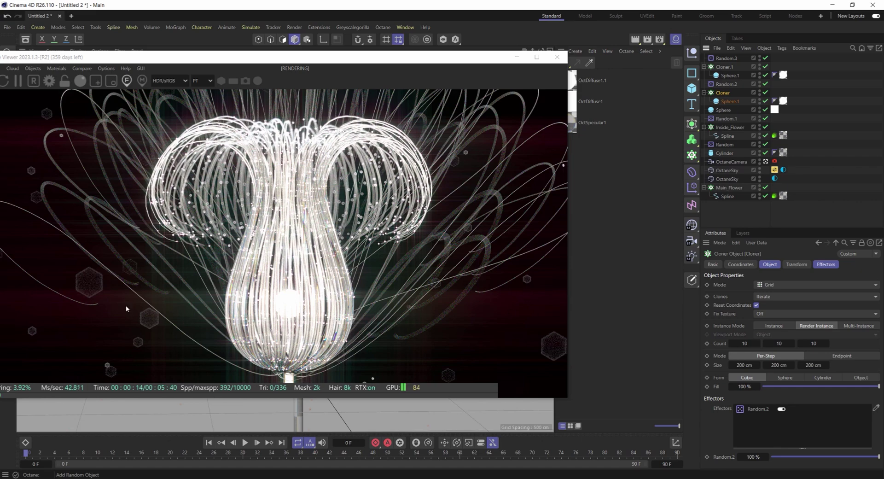
pyautogui.keyDown('ctrl'); pyautogui.moveTo(721, 93); pyautogui.dragTo(723, 56); pyautogui.keyUp('ctrl')
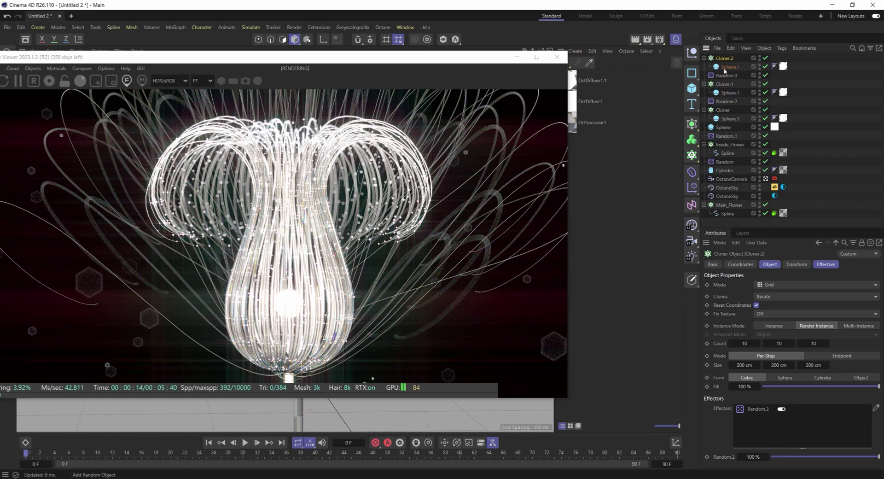
pyautogui.click(746, 364)
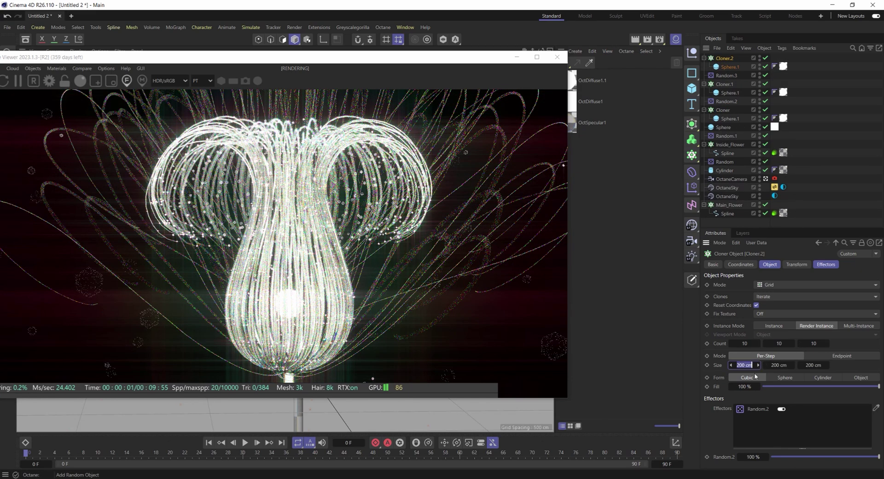
pyautogui.write('50')
pyautogui.click(782, 365)
pyautogui.write('50')
pyautogui.click(816, 365)
pyautogui.write('50')
pyautogui.press('Return')
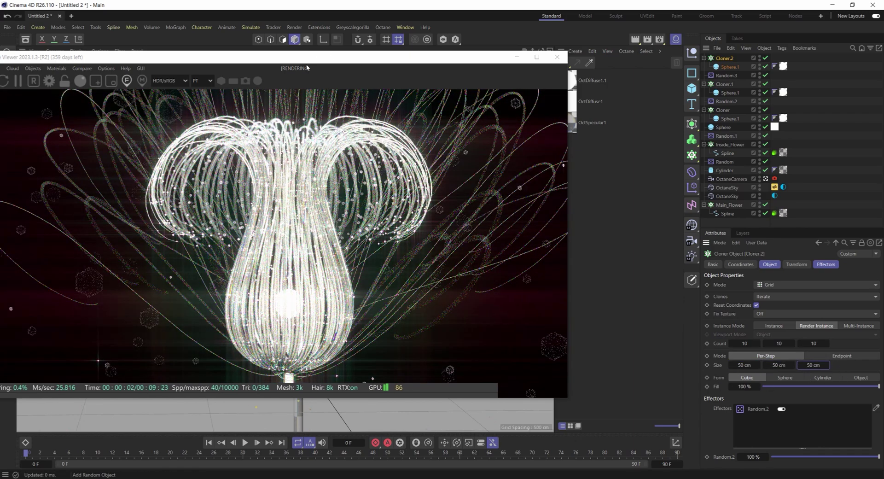
# Remove the Random.2 effector from the duplicated grid cloner.
pyautogui.moveTo(359, 56); pyautogui.dragTo(379, 89)
pyautogui.click(734, 79)
pyautogui.click(826, 264)
pyautogui.press('Delete')
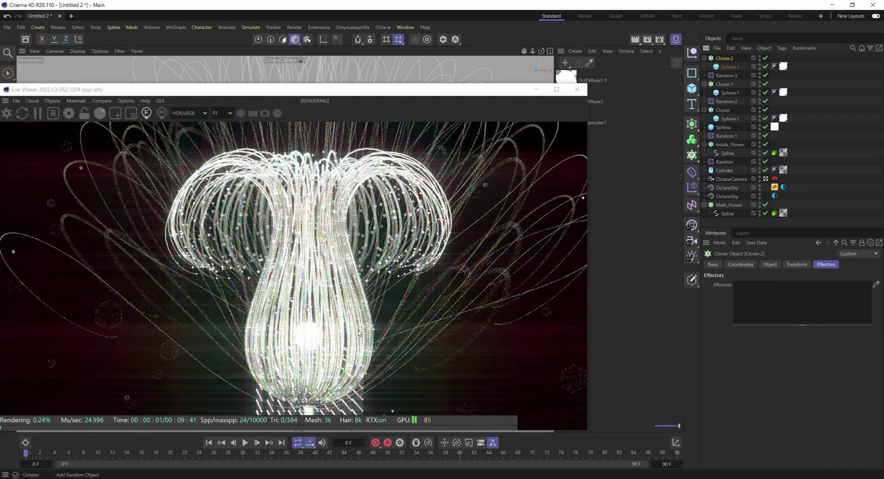
# Move the duplicated cloner up around the flower and stretch its grid spacing to about 151 cm in X and 132 cm in Y.
pyautogui.moveTo(394, 92); pyautogui.dragTo(786, 217)
pyautogui.moveTo(300, 300); pyautogui.dragTo(300, 207)
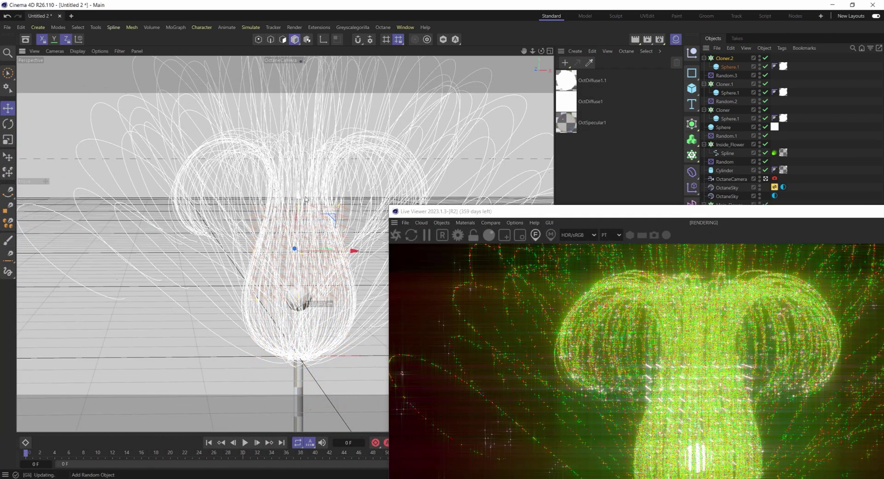
pyautogui.moveTo(393, 251); pyautogui.dragTo(432, 248)
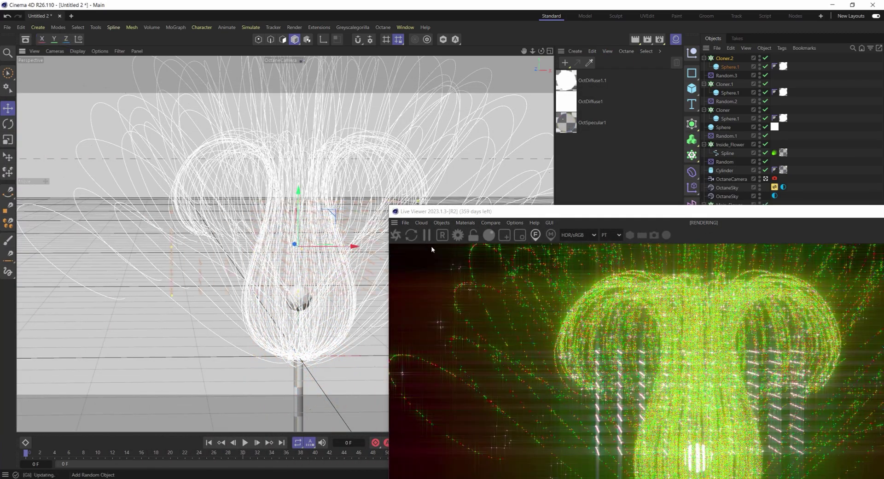
pyautogui.moveTo(298, 198); pyautogui.dragTo(287, 123)
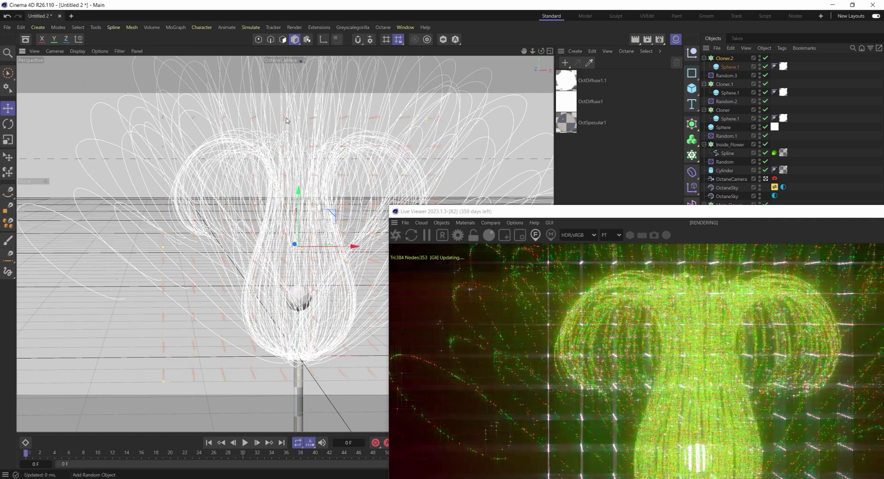
pyautogui.moveTo(520, 216); pyautogui.dragTo(170, 81)
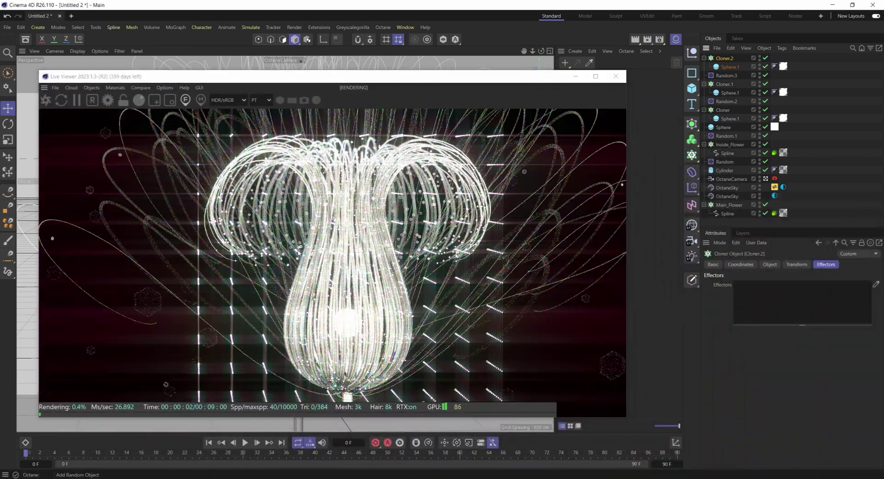
# Set the duplicated grid cloner's Z size to 130 cm.
pyautogui.click(769, 265)
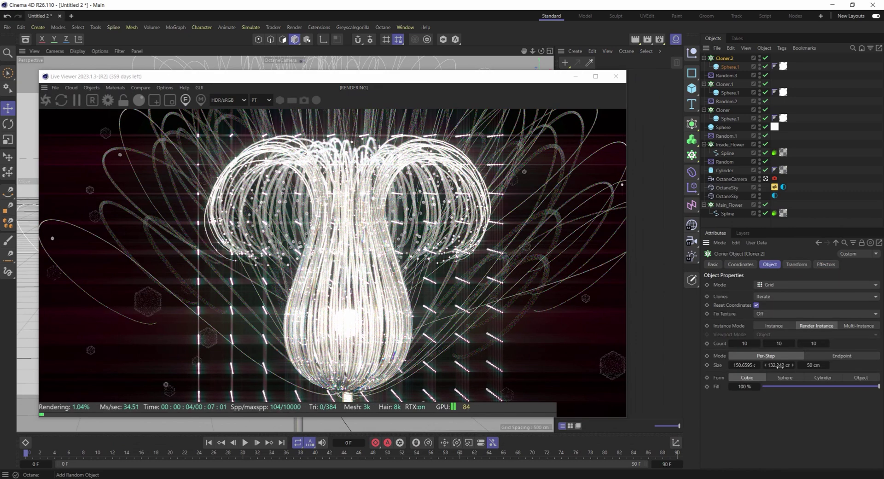
pyautogui.click(814, 365)
pyautogui.write('130')
pyautogui.press('Return')
# Add a Random effector to Cloner.2 with position variation of 300 cm in X, 310 cm in Y and 392 cm in Z.
pyautogui.click(692, 188)
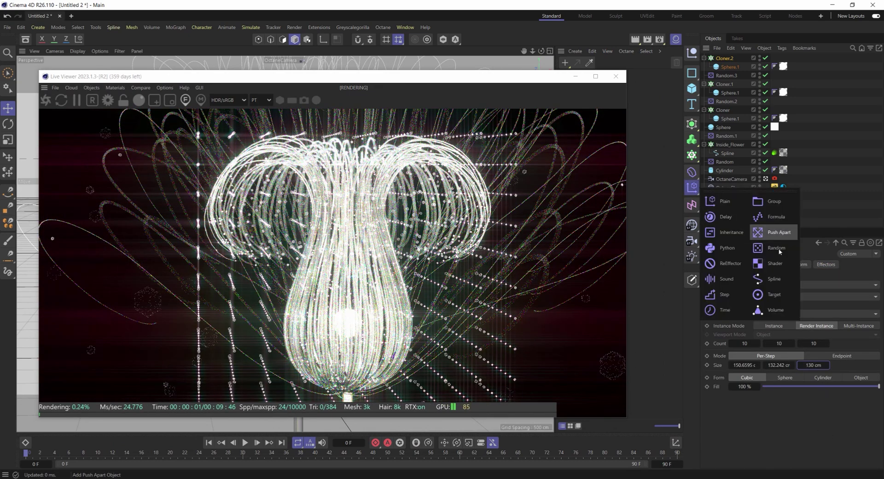
pyautogui.click(773, 248)
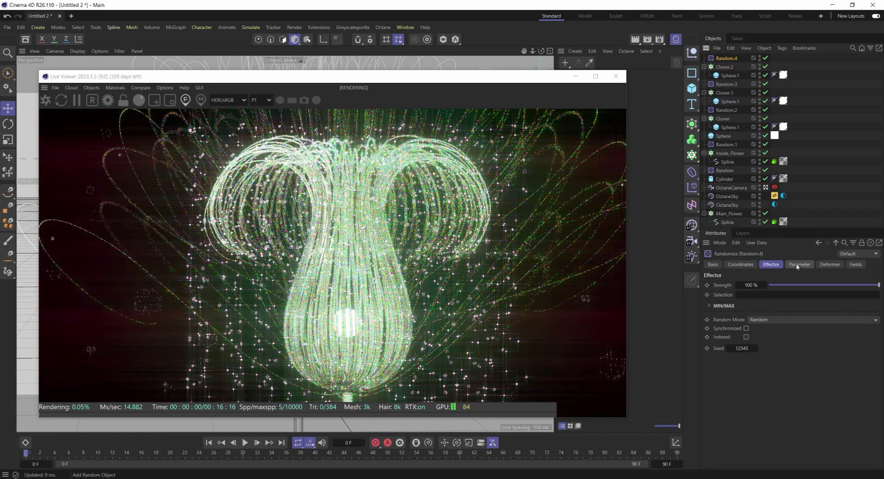
pyautogui.click(799, 264)
pyautogui.moveTo(769, 325); pyautogui.dragTo(882, 325)
pyautogui.moveTo(770, 342); pyautogui.dragTo(870, 342)
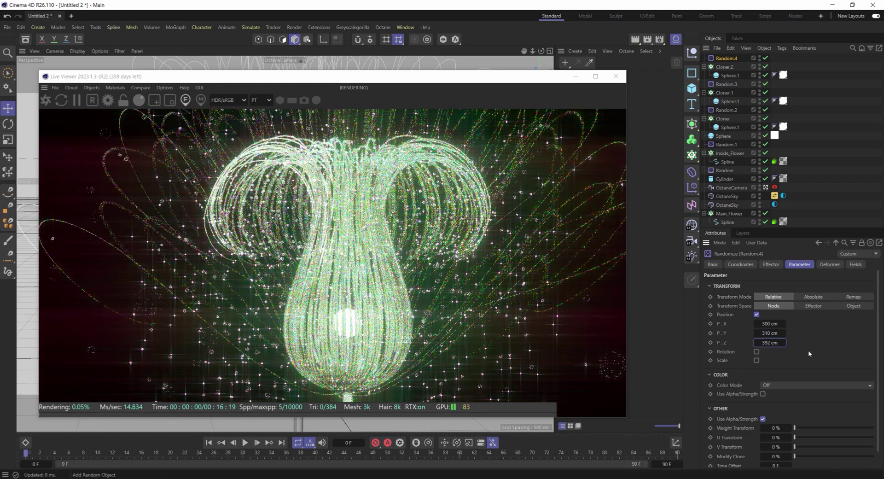
# Increase the X position variation of Random.4 to scatter the particles wider across the frame.
pyautogui.click(725, 67)
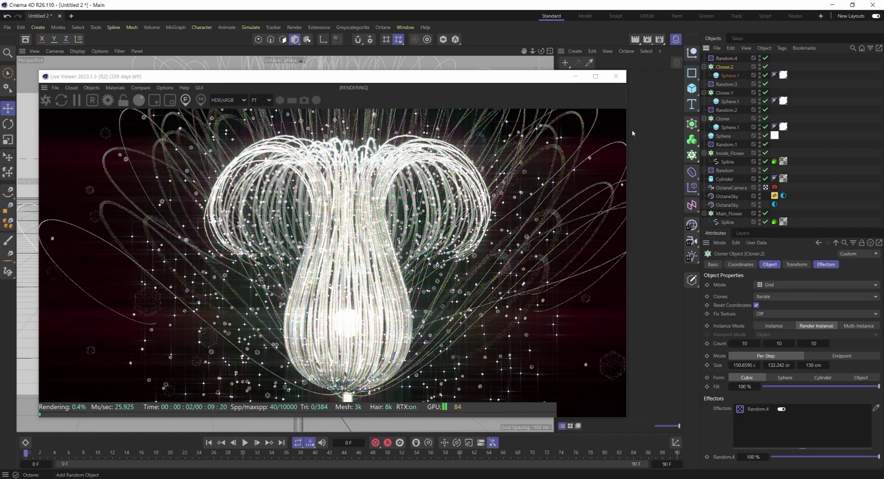
pyautogui.click(724, 59)
pyautogui.moveTo(783, 324); pyautogui.dragTo(829, 324)
# Reduce the grid count of Cloner.2 to 5 × 5 × 5 clones.
pyautogui.click(725, 67)
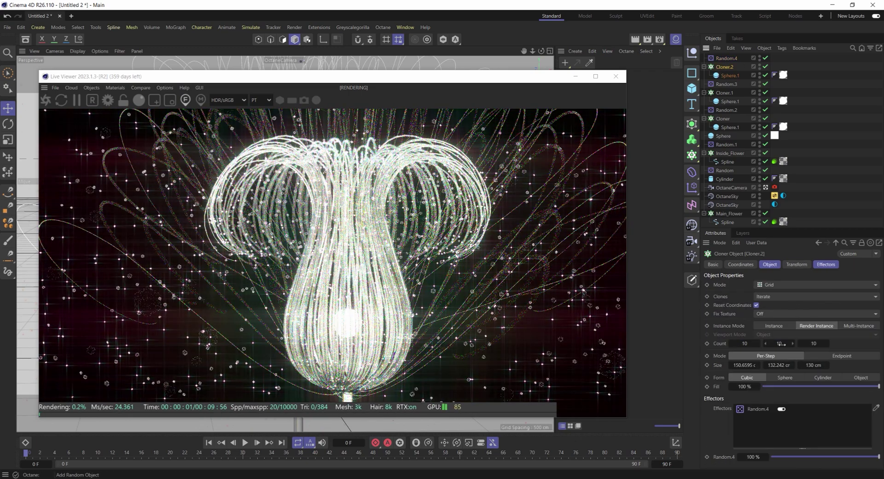
pyautogui.click(746, 343)
pyautogui.write('5')
pyautogui.click(789, 343)
pyautogui.write('5')
pyautogui.press('Tab')
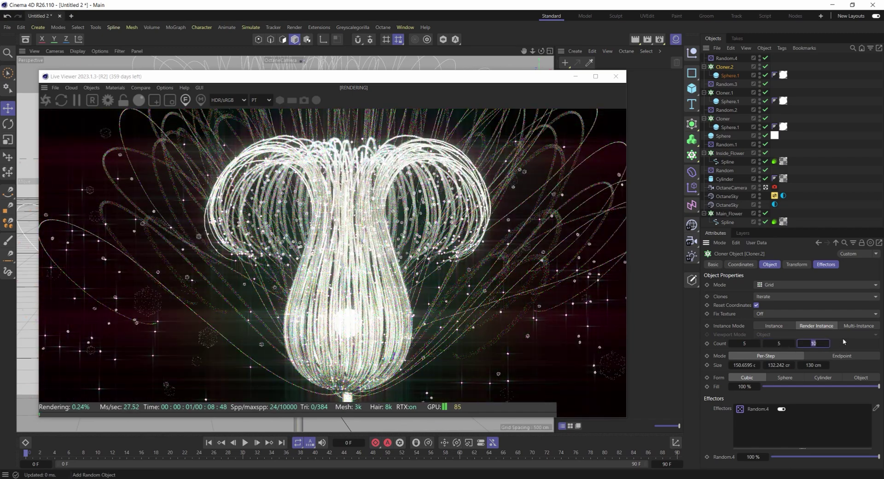
pyautogui.write('5')
pyautogui.press('Return')
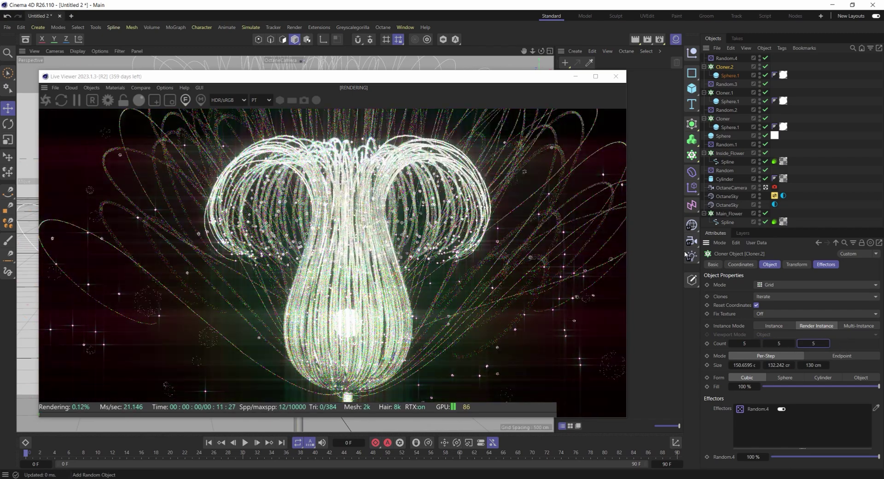
# Set the radius of the sphere inside Cloner.2 to 1 cm.
pyautogui.click(730, 75)
pyautogui.doubleClick(762, 285)
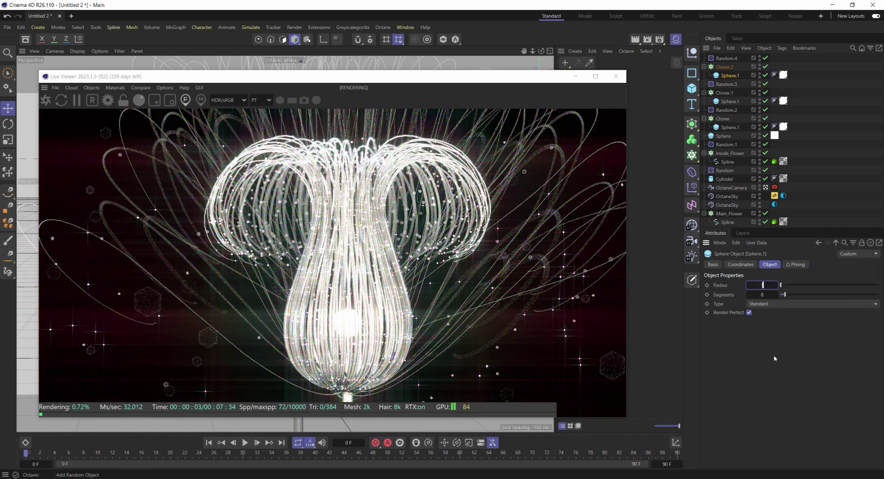
pyautogui.write('1')
pyautogui.press('Return')
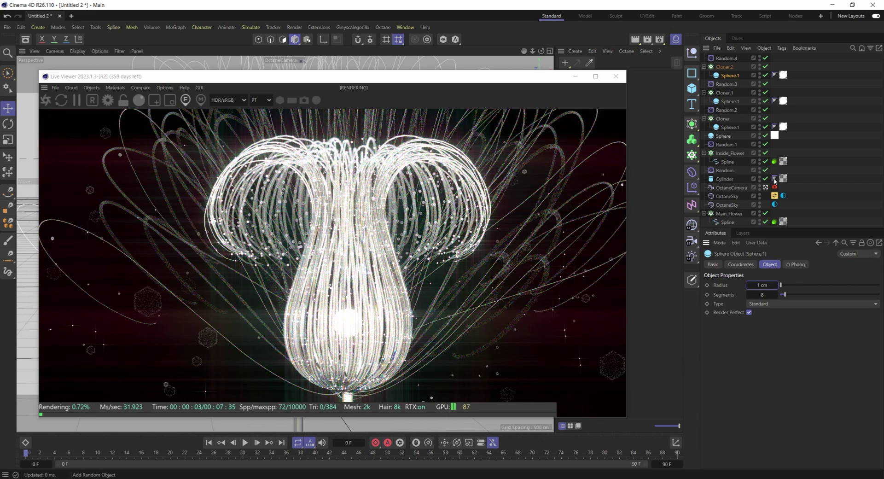
# Increase the grid count of Cloner.2 to 8 × 8 × 8 clones.
pyautogui.click(725, 67)
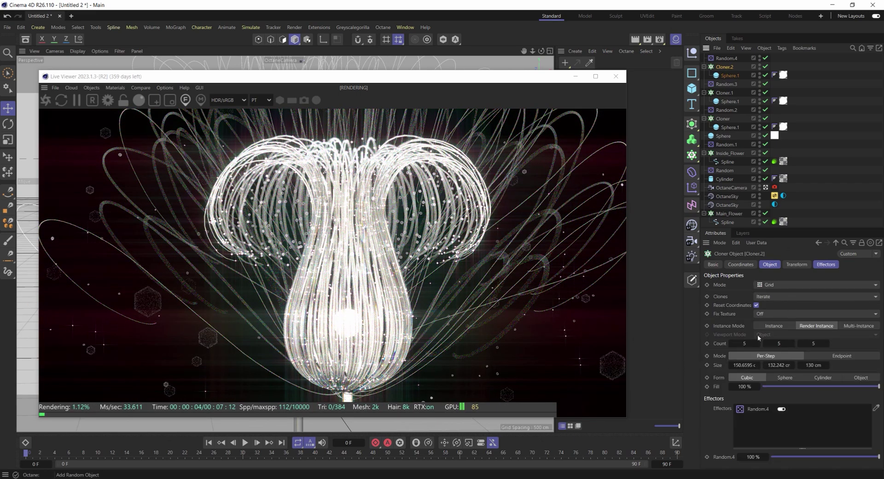
pyautogui.click(744, 344)
pyautogui.write('8')
pyautogui.click(778, 345)
pyautogui.write('8')
pyautogui.click(813, 343)
pyautogui.write('8')
pyautogui.press('Return')
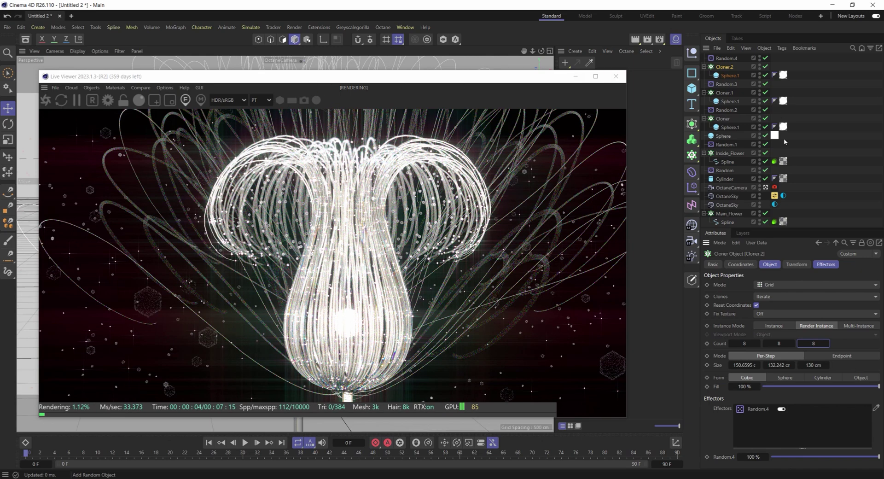
pyautogui.click(727, 222)
pyautogui.click(775, 303)
pyautogui.click(738, 384)
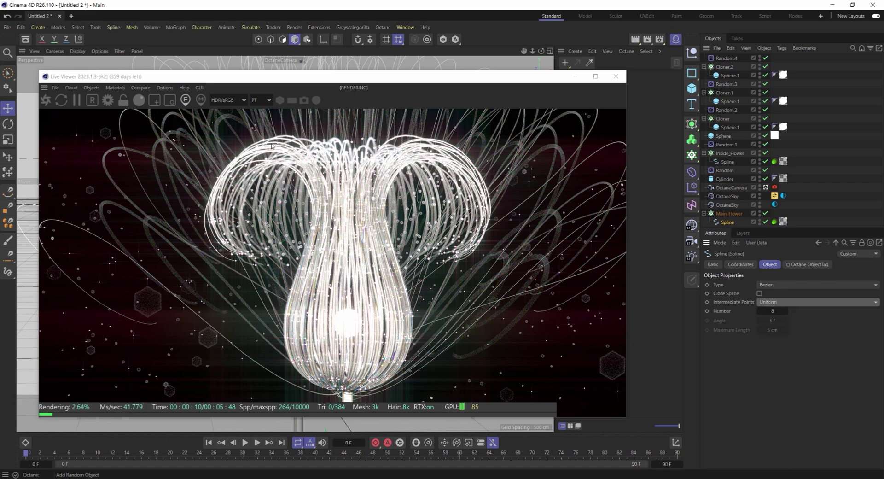
pyautogui.moveTo(204, 80); pyautogui.dragTo(302, 70)
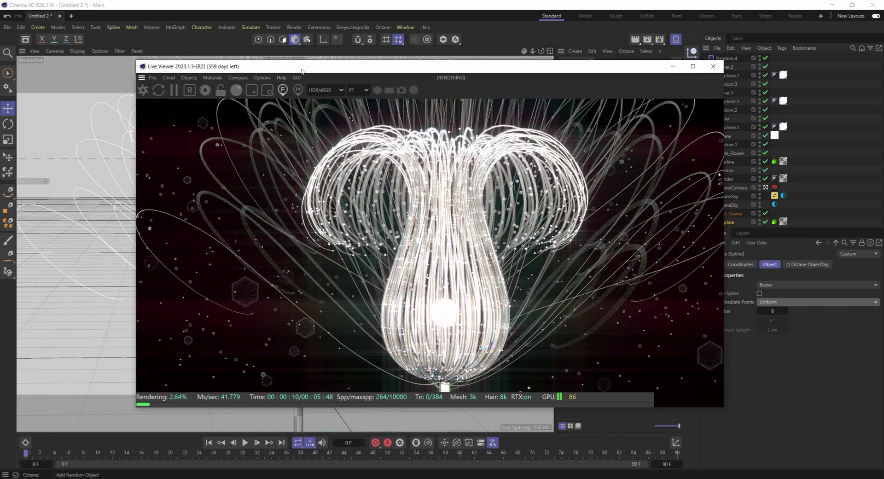
pyautogui.moveTo(427, 71); pyautogui.dragTo(304, 66)
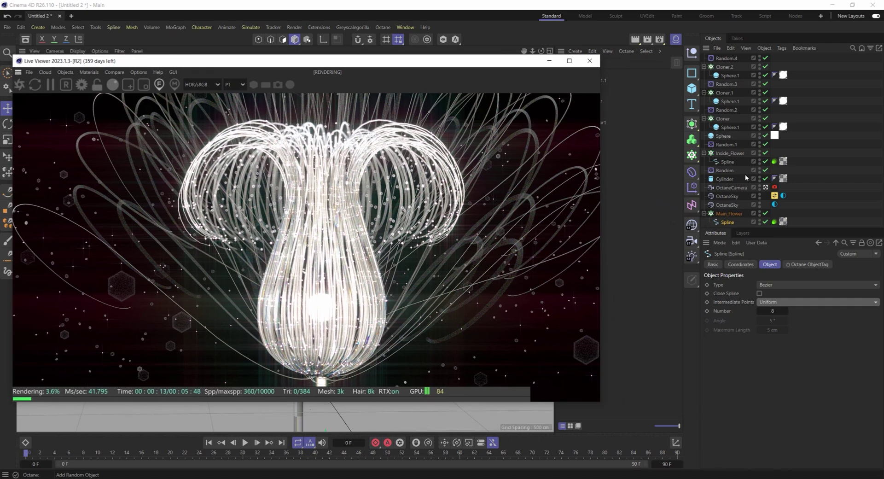
pyautogui.click(774, 187)
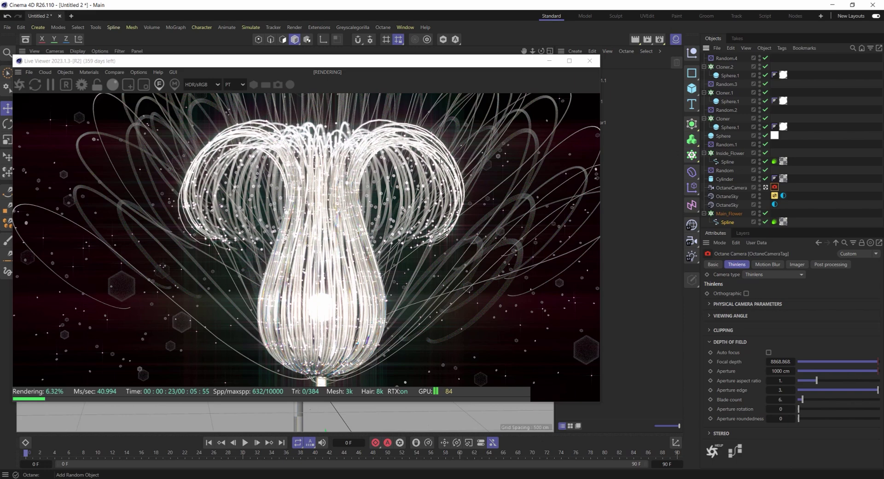
# Try the GSG Pro Studios Metal HDRIs 003 and 002 on the sky, and leave 006 applied.
pyautogui.doubleClick(776, 197)
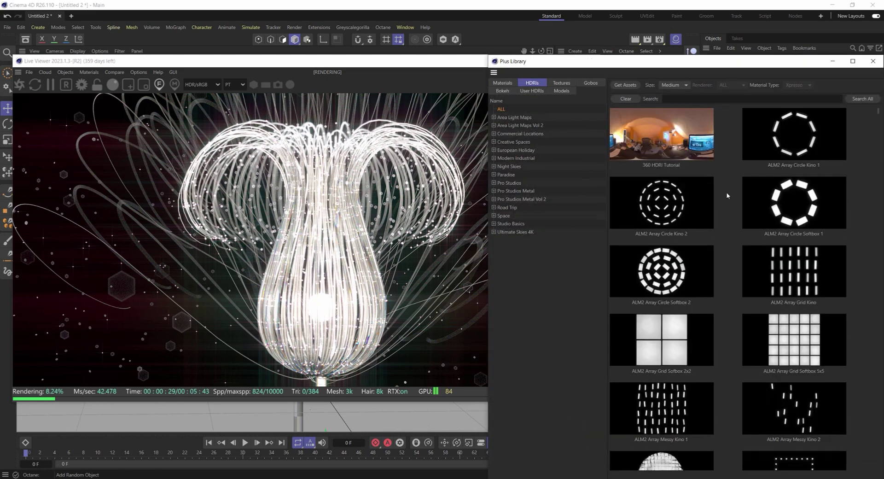
pyautogui.click(511, 191)
pyautogui.doubleClick(687, 143)
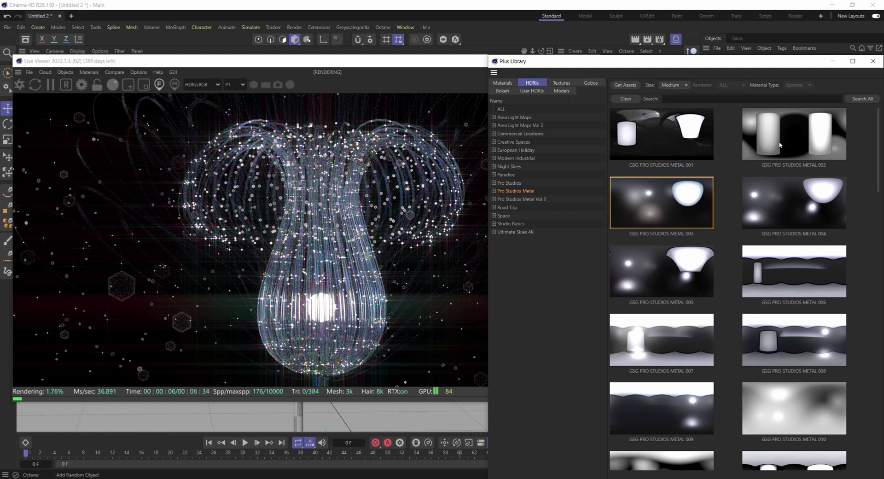
pyautogui.doubleClick(694, 205)
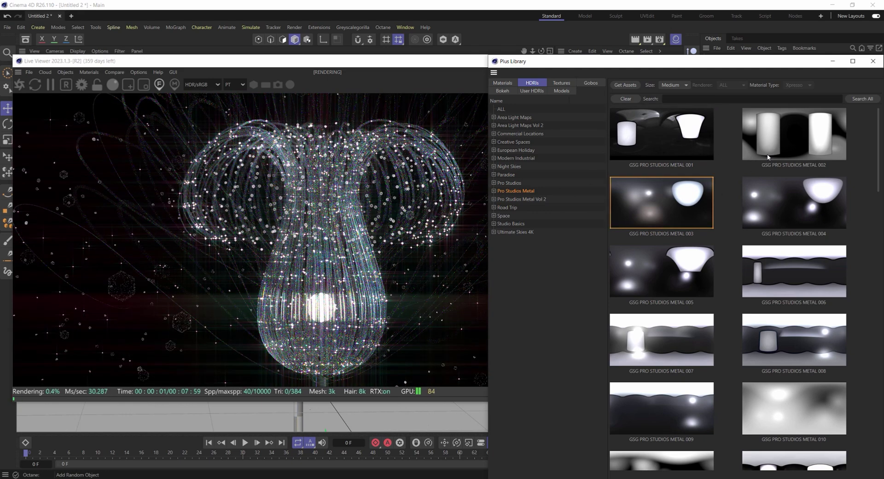
pyautogui.doubleClick(804, 136)
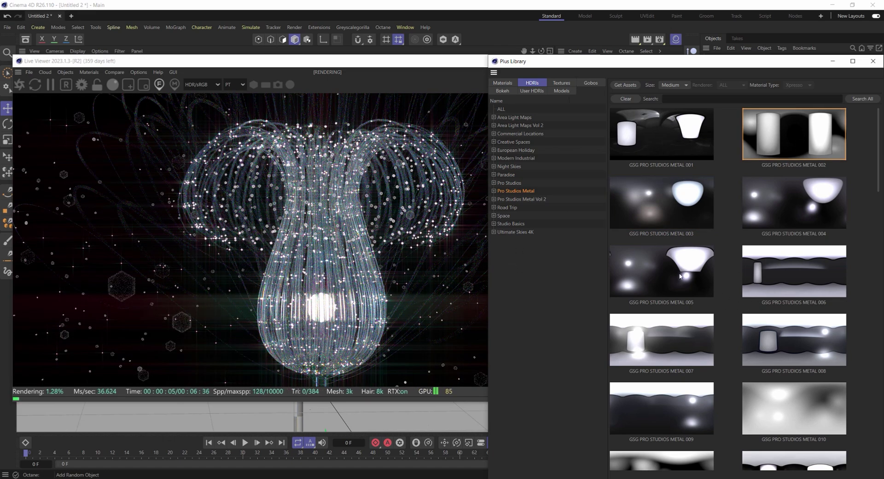
pyautogui.click(762, 274)
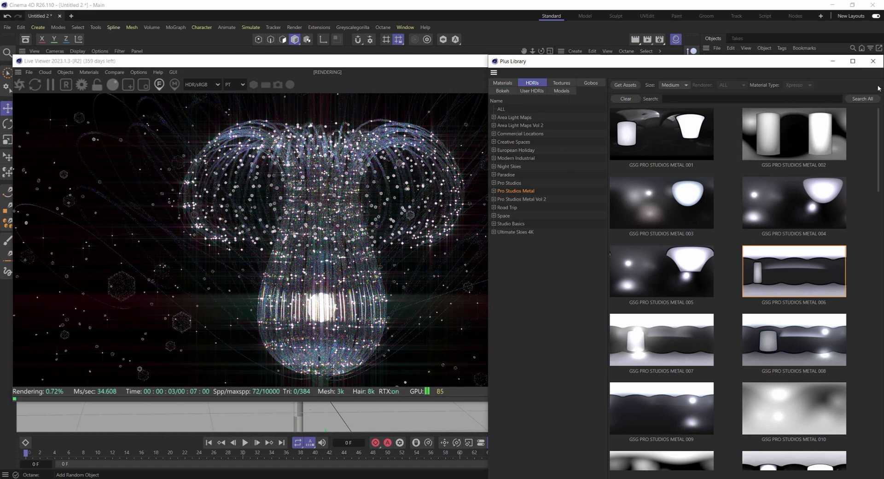
pyautogui.click(873, 61)
# In the Octane camera's post processing, lower the cutoff to about 0.045 and raise the glare blur to about 0.091.
pyautogui.click(775, 188)
pyautogui.click(830, 265)
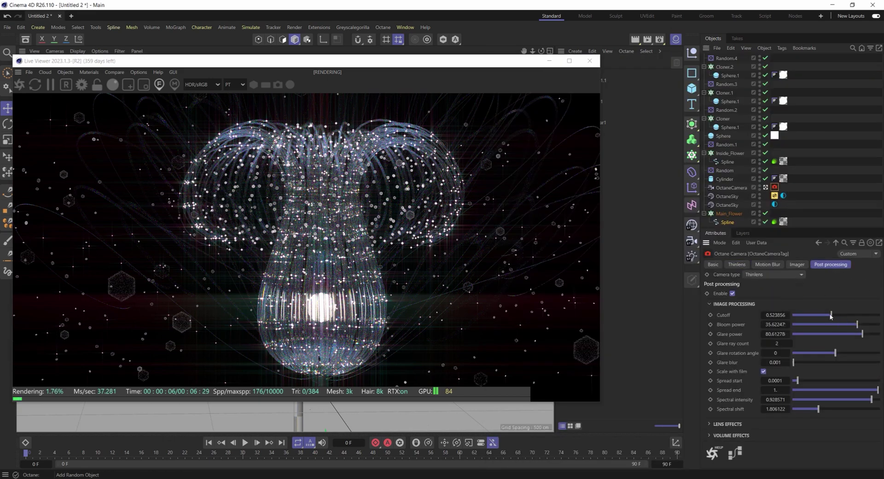
pyautogui.moveTo(831, 316); pyautogui.dragTo(817, 318)
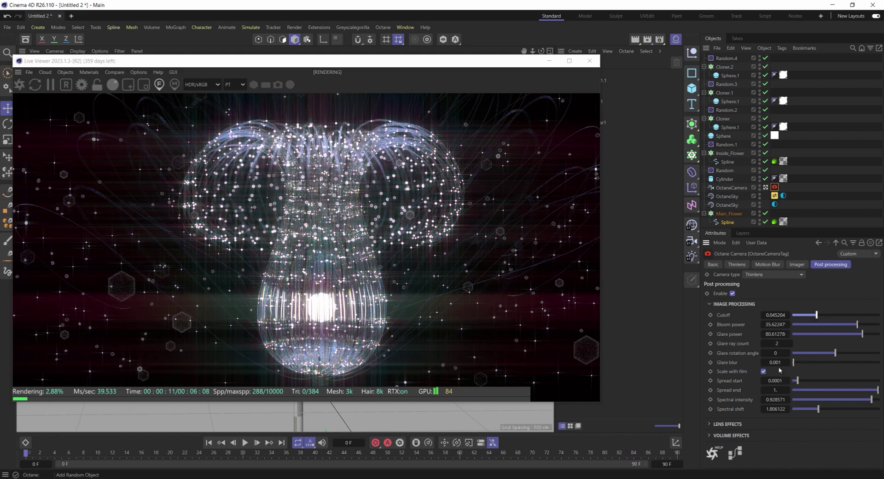
pyautogui.moveTo(796, 362); pyautogui.dragTo(833, 356)
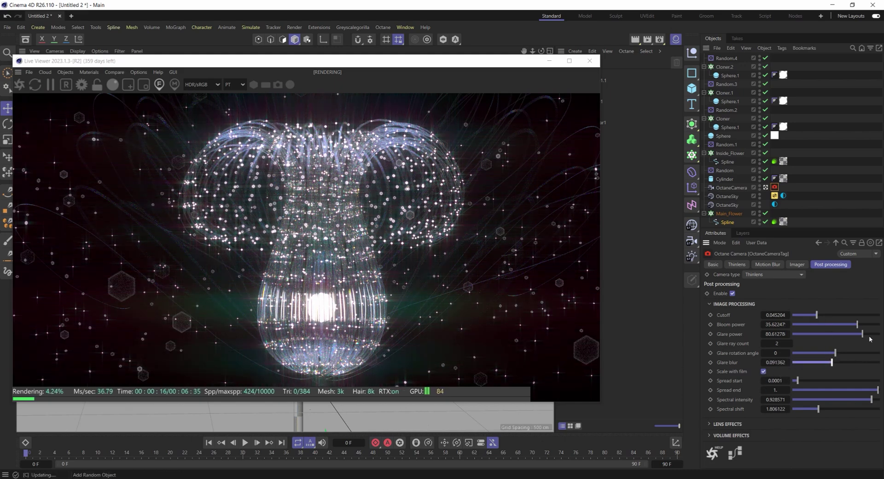
# Raise the camera's bloom power to about 873 and cutoff to about 0.688, and reduce the glare power to about 35.6.
pyautogui.moveTo(860, 325); pyautogui.dragTo(873, 325)
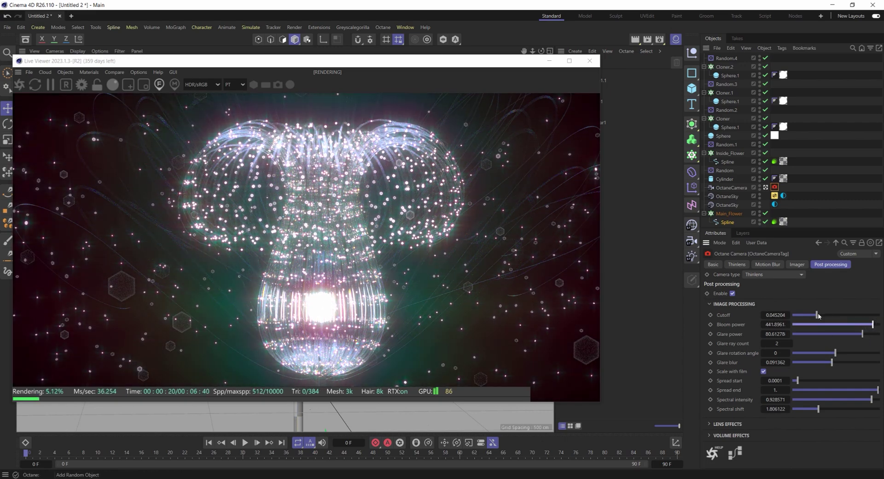
pyautogui.moveTo(818, 315); pyautogui.dragTo(834, 315)
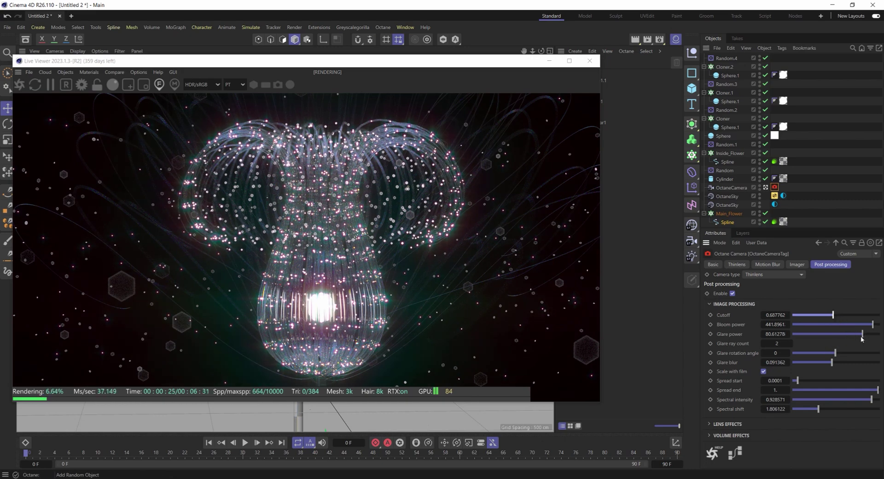
pyautogui.moveTo(873, 324); pyautogui.dragTo(857, 333)
# Try the Pro Studios Metal HDRIs 007, 008, 009 and 011 as the sky lighting.
pyautogui.doubleClick(774, 196)
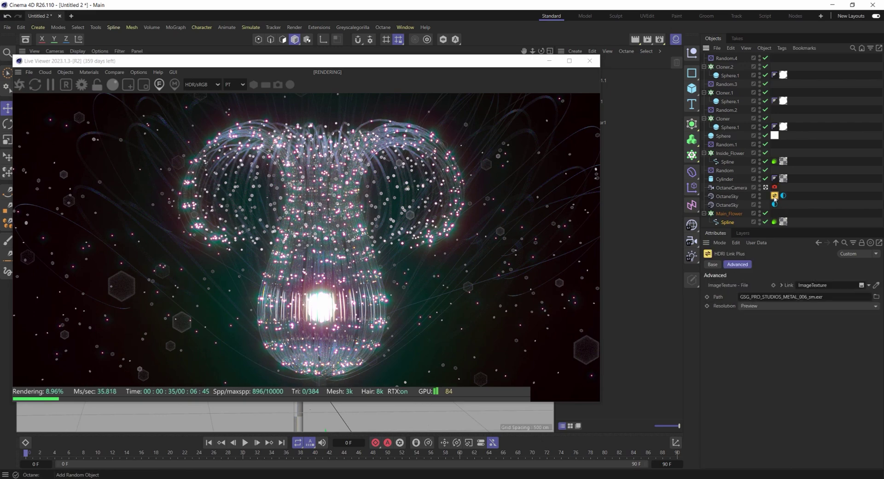
pyautogui.moveTo(876, 182); pyautogui.dragTo(877, 198)
pyautogui.click(668, 271)
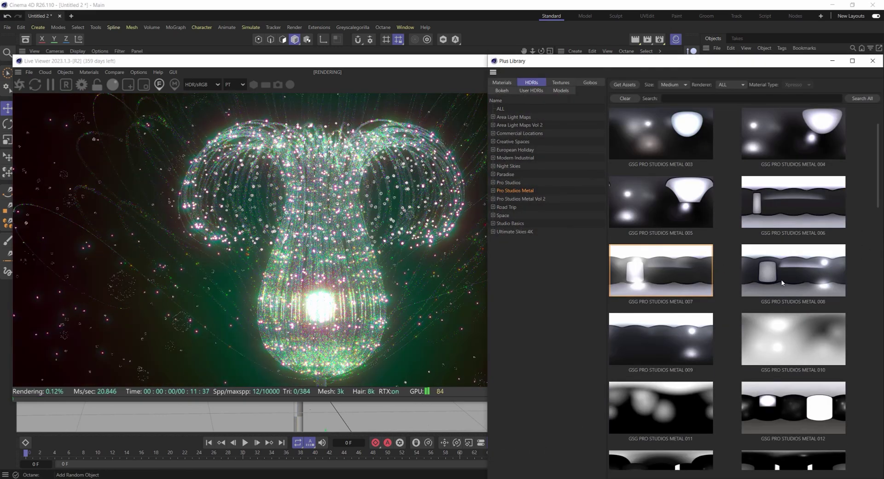
pyautogui.click(784, 282)
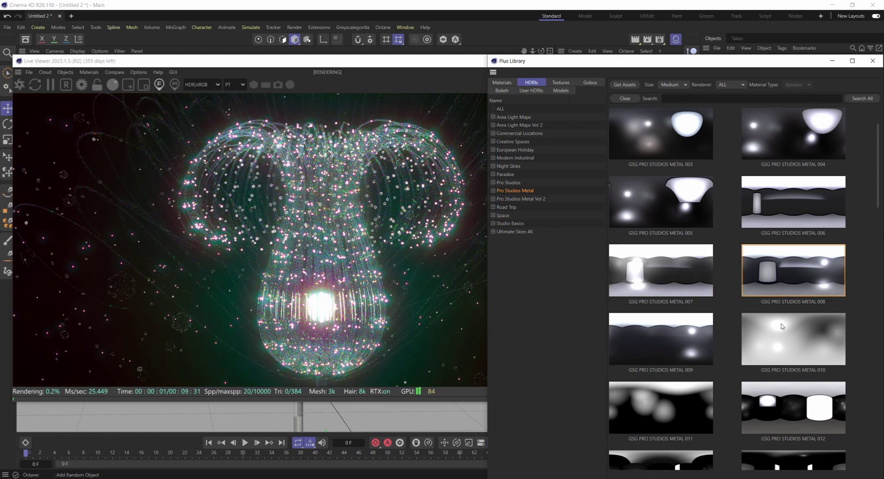
pyautogui.click(687, 354)
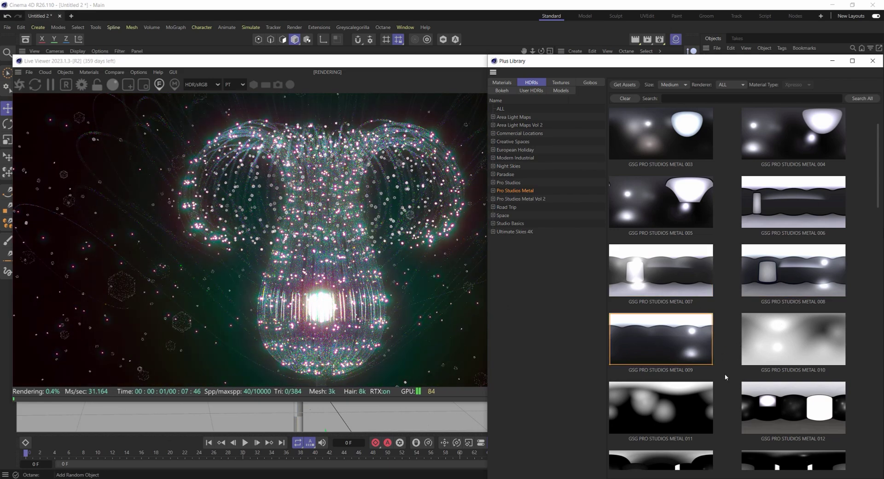
pyautogui.click(698, 404)
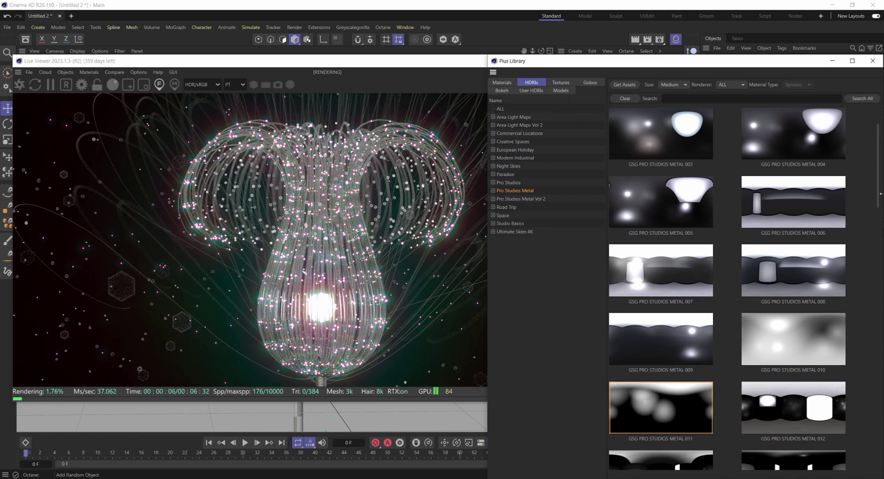
# Compare Pro Studios Metal HDRIs 016, 019 and 023 on the sky, and keep GSG Pro Studios Metal 025.
pyautogui.scroll(-5, 794, 322)
pyautogui.click(793, 276)
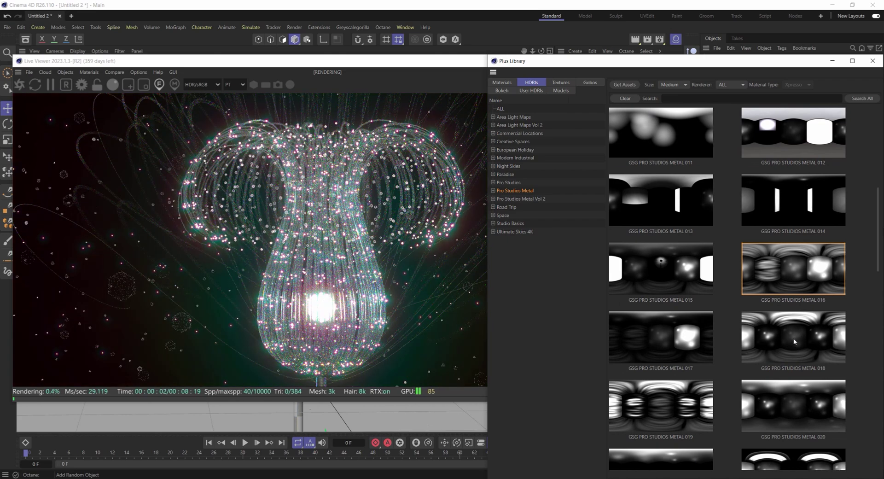
pyautogui.click(661, 405)
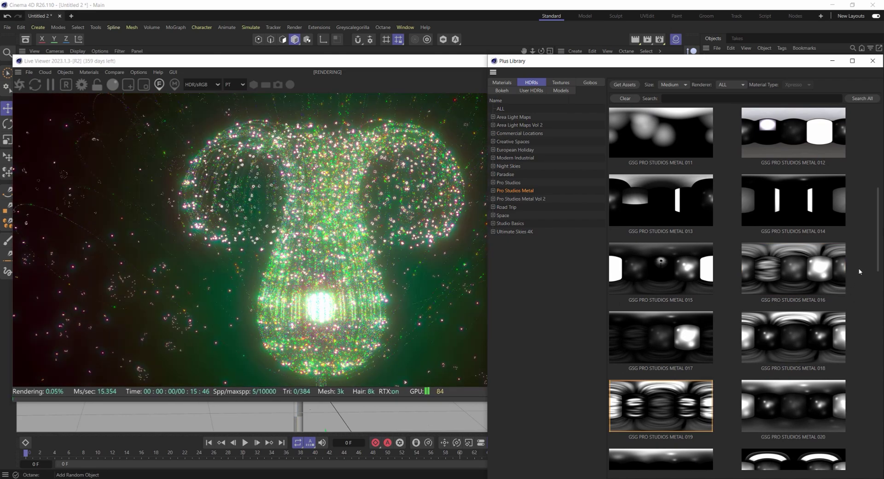
pyautogui.scroll(-3, 851, 293)
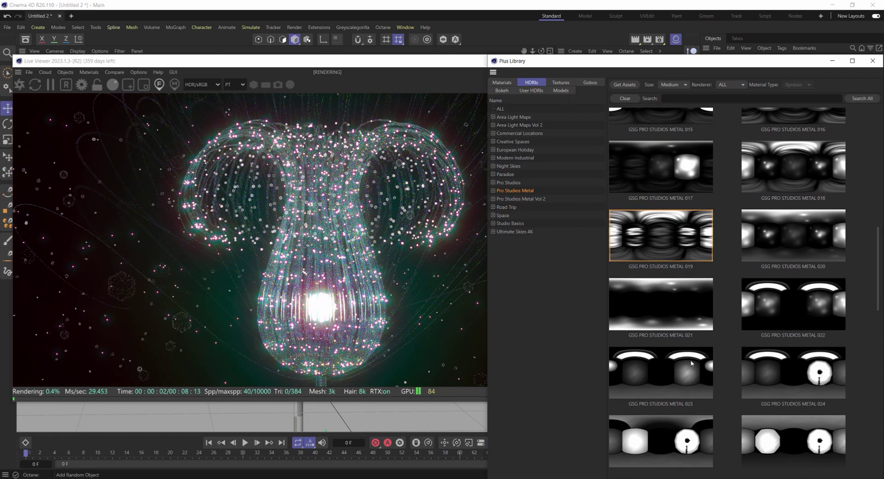
pyautogui.click(694, 364)
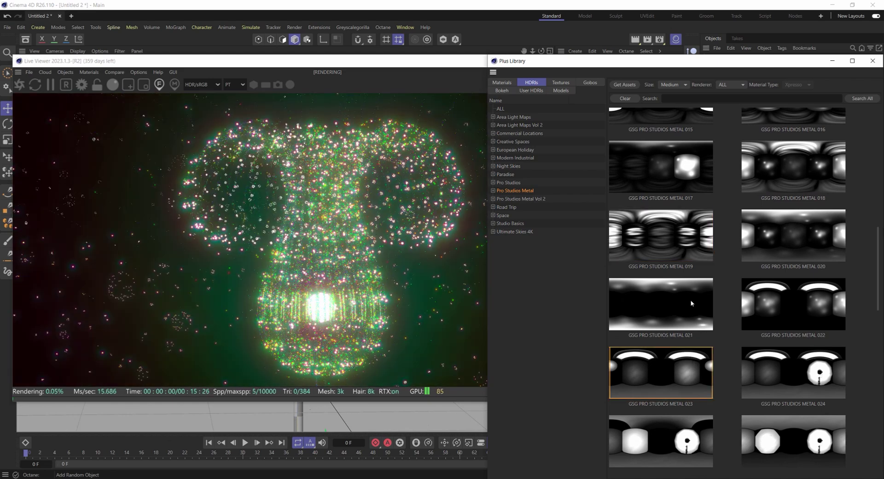
pyautogui.click(690, 437)
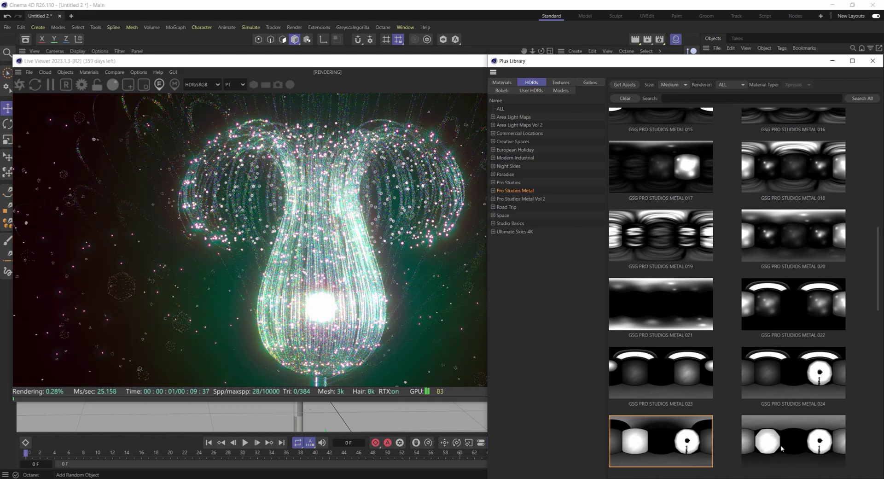
pyautogui.click(873, 61)
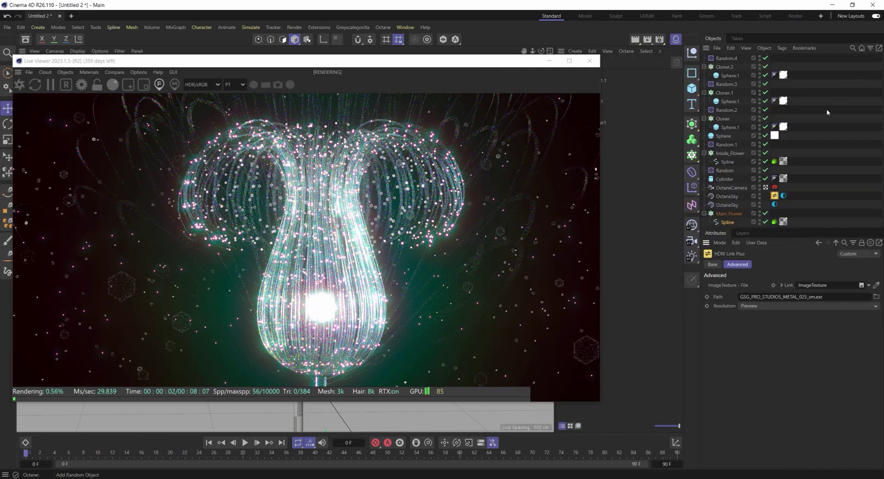
# Enable the camera imager with gamma about 0.65, exposure about 0.99 and highlight compression about 0.88, and raise bloom power to about 1405.
pyautogui.click(774, 187)
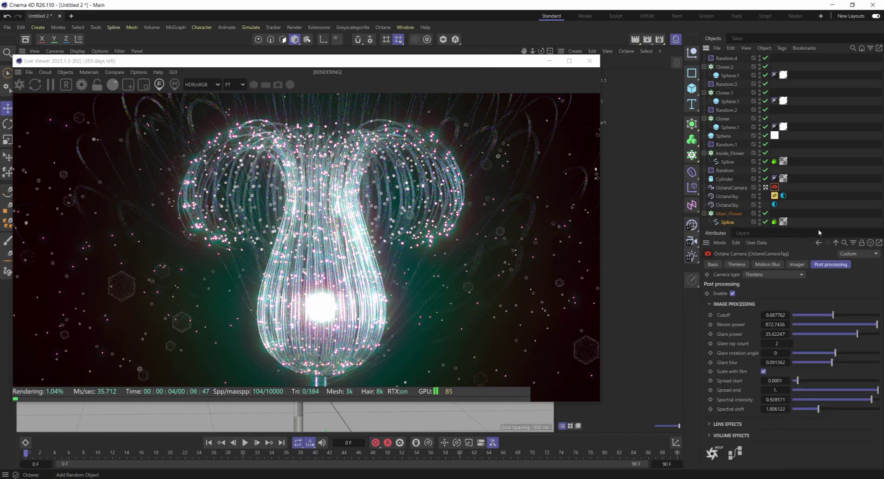
pyautogui.click(802, 265)
pyautogui.click(748, 294)
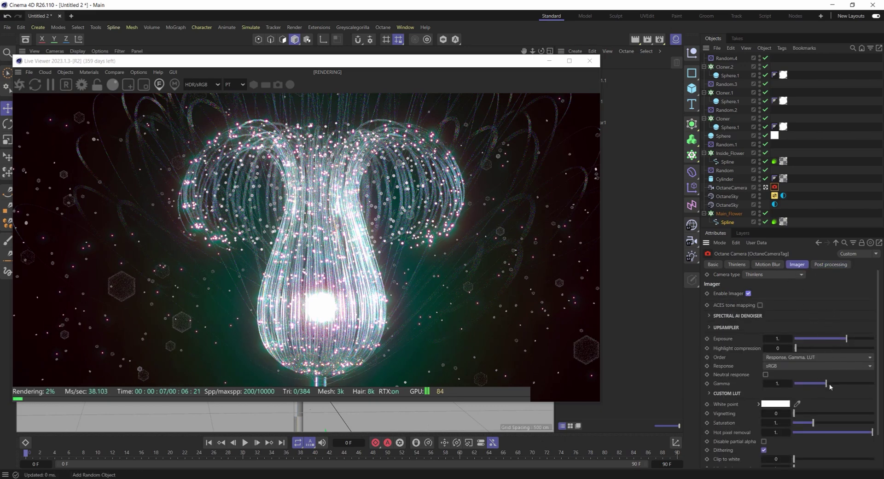
pyautogui.moveTo(827, 384); pyautogui.dragTo(820, 386)
pyautogui.moveTo(847, 340); pyautogui.dragTo(863, 349)
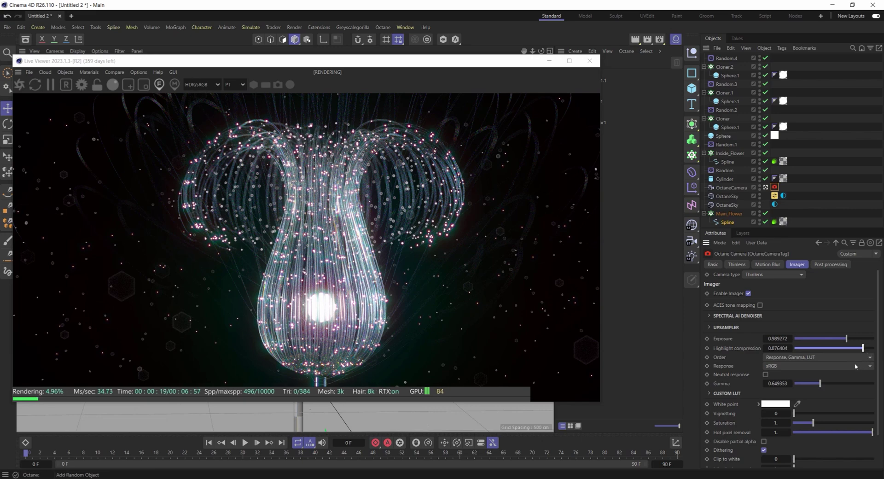
pyautogui.click(830, 264)
pyautogui.moveTo(878, 324); pyautogui.dragTo(882, 324)
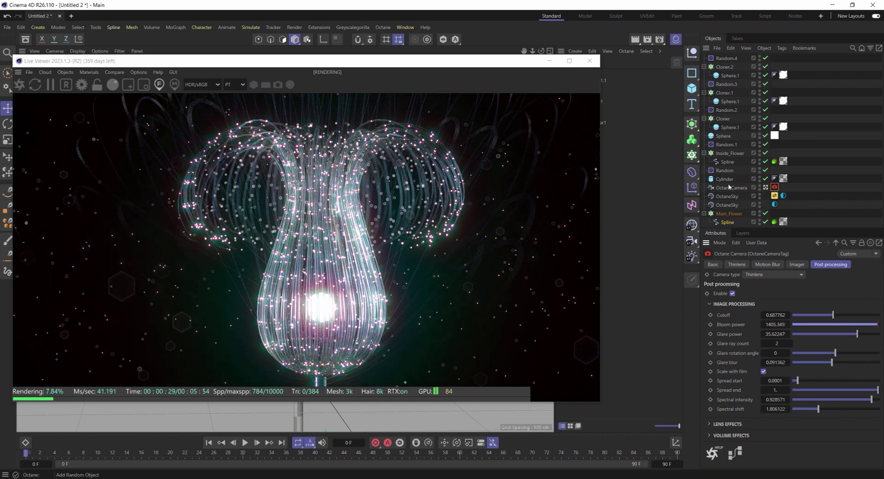
# Set the Y scale variation of the Random effector above the Cylinder to 0.1.
pyautogui.click(725, 171)
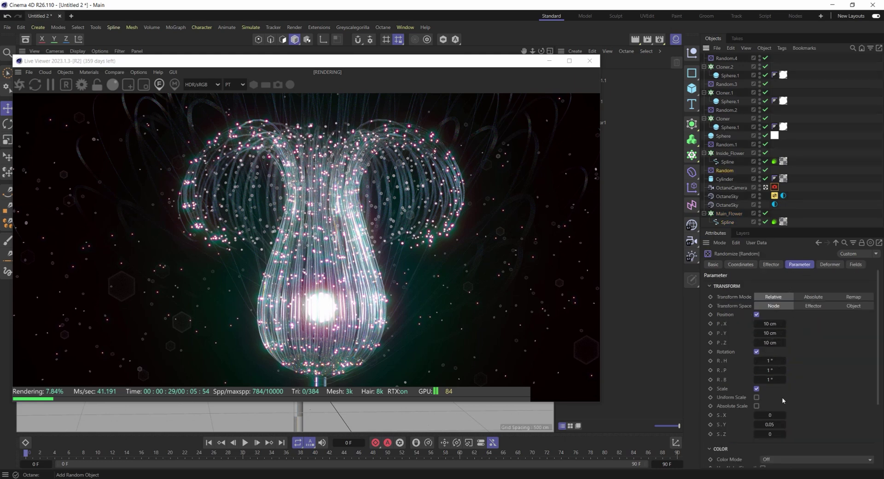
pyautogui.click(770, 424)
pyautogui.write('0.1')
pyautogui.press('Return')
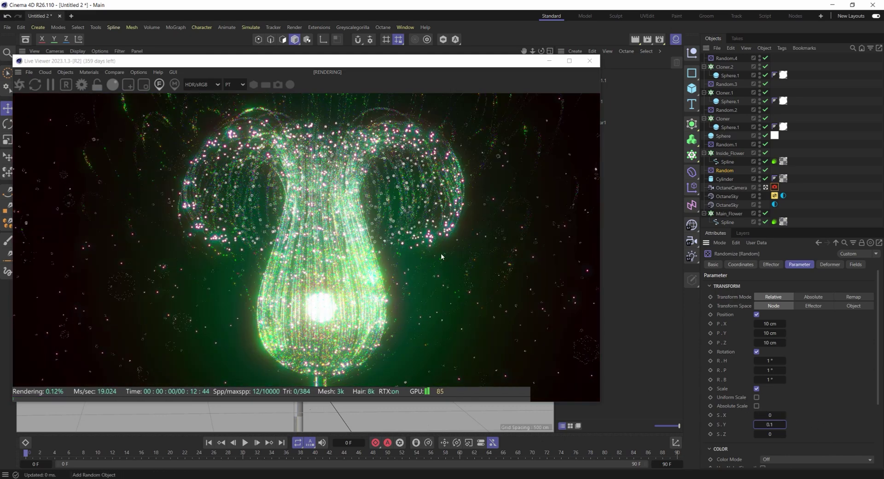
# Set the Random effector's heading and bank rotation variation to 2° and its Y position variation to 14 cm.
pyautogui.click(784, 360)
pyautogui.click(784, 379)
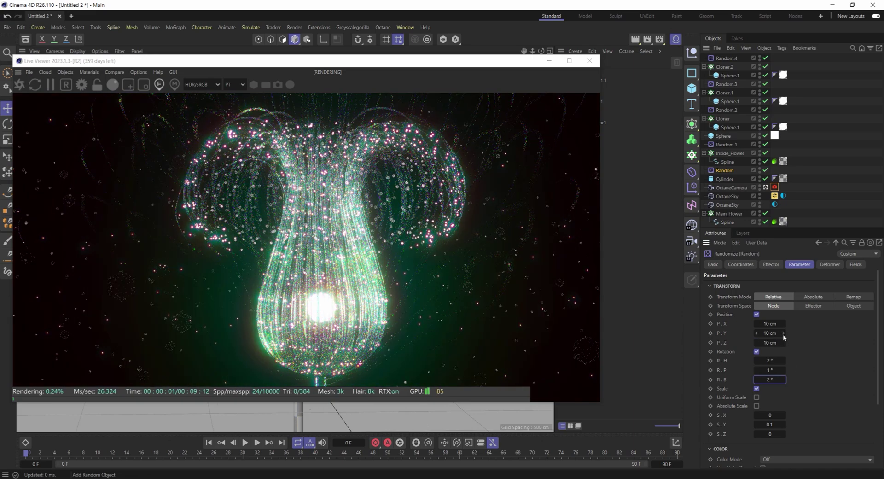
pyautogui.click(774, 333)
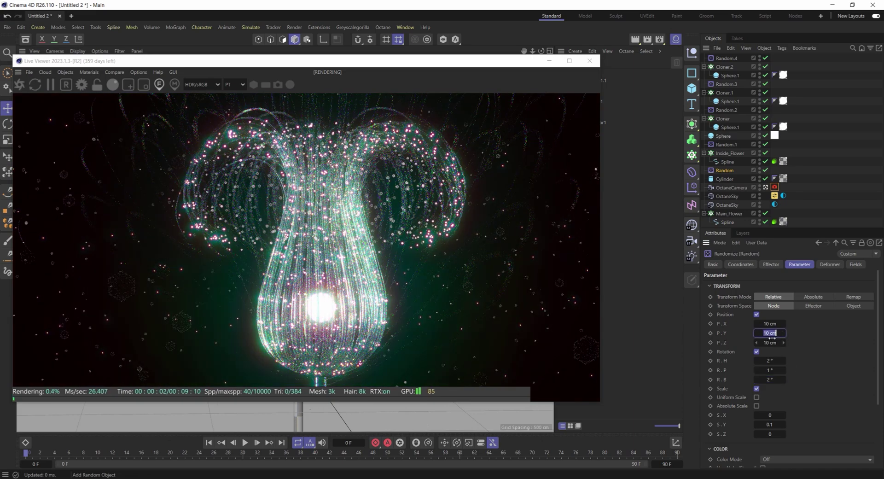
pyautogui.write('14')
pyautogui.press('Return')
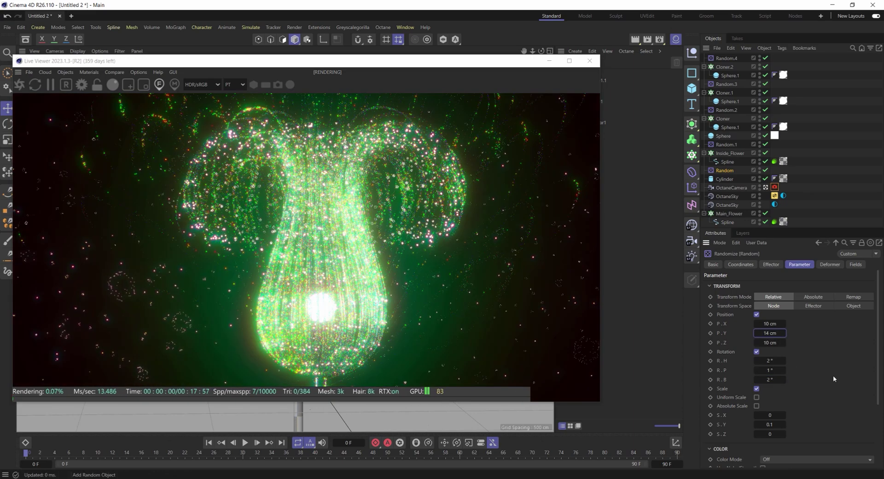